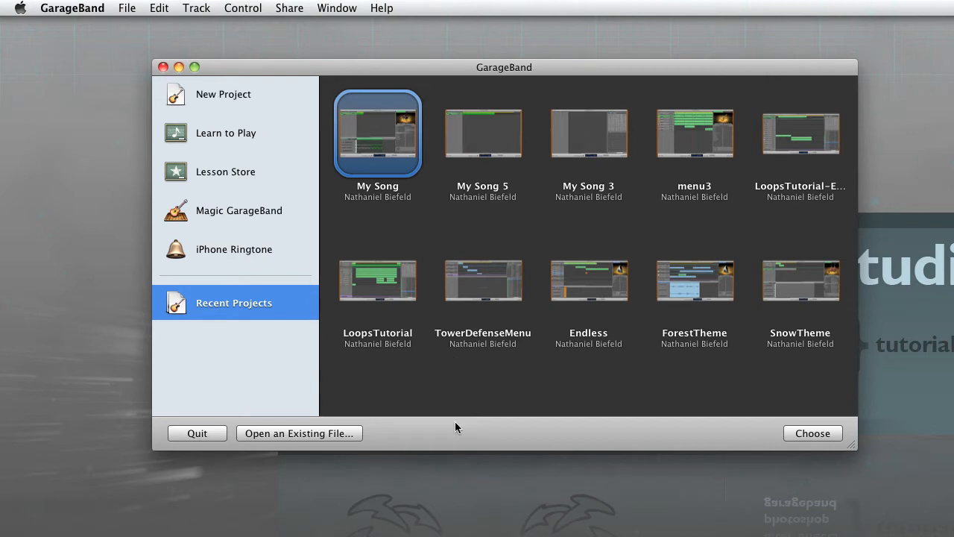
Create a new project from the Loops template, named PianoRollTutorial and kept at 4/4, 120 bpm, C major
click(261, 96)
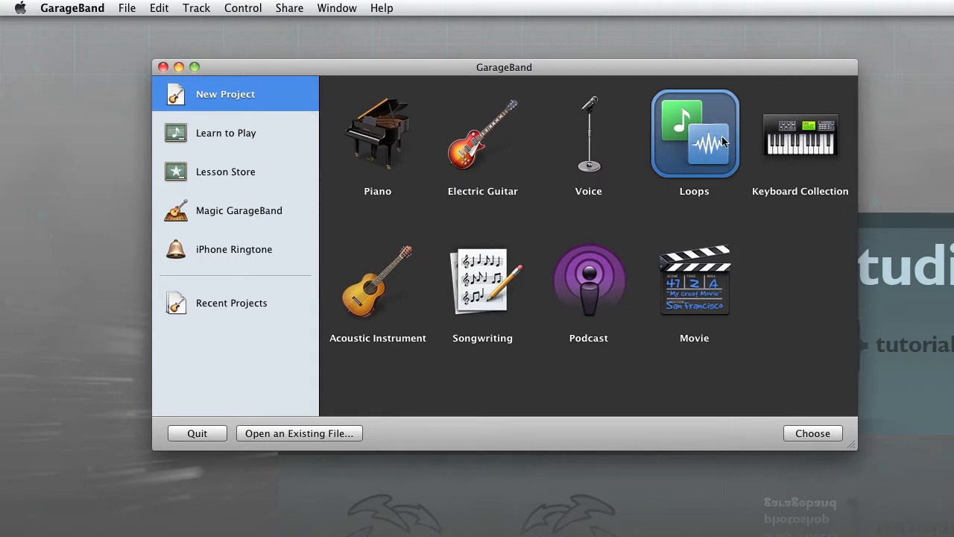
click(807, 429)
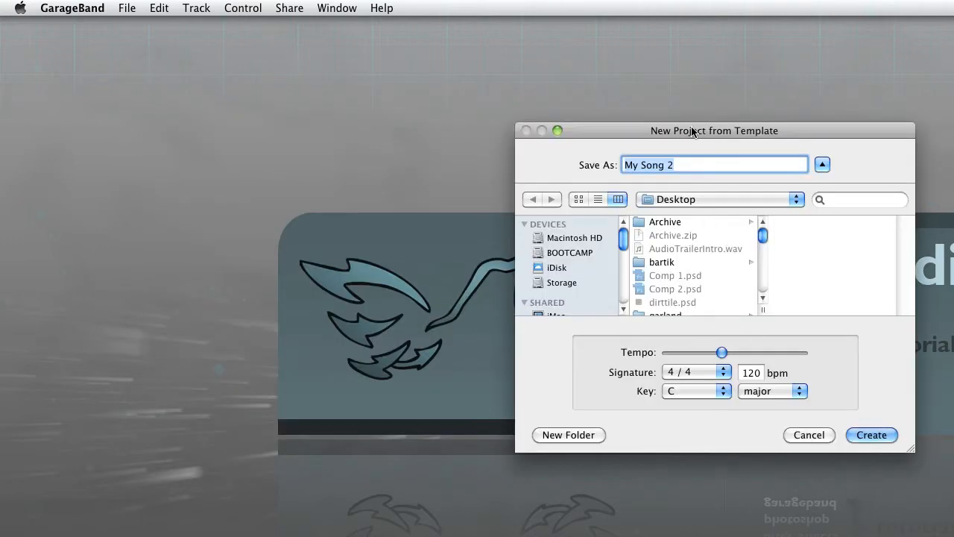
drag(692, 132, 496, 75)
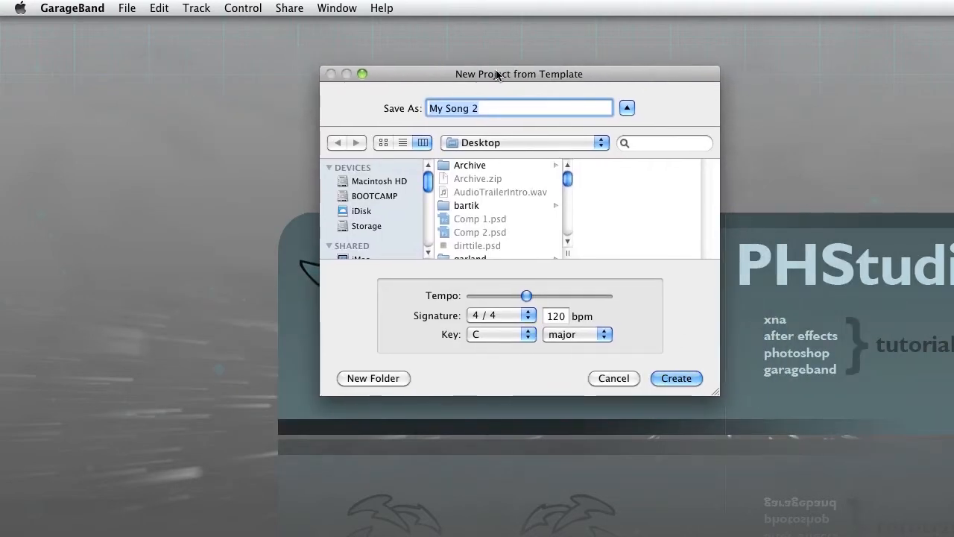
text(PianoRol)
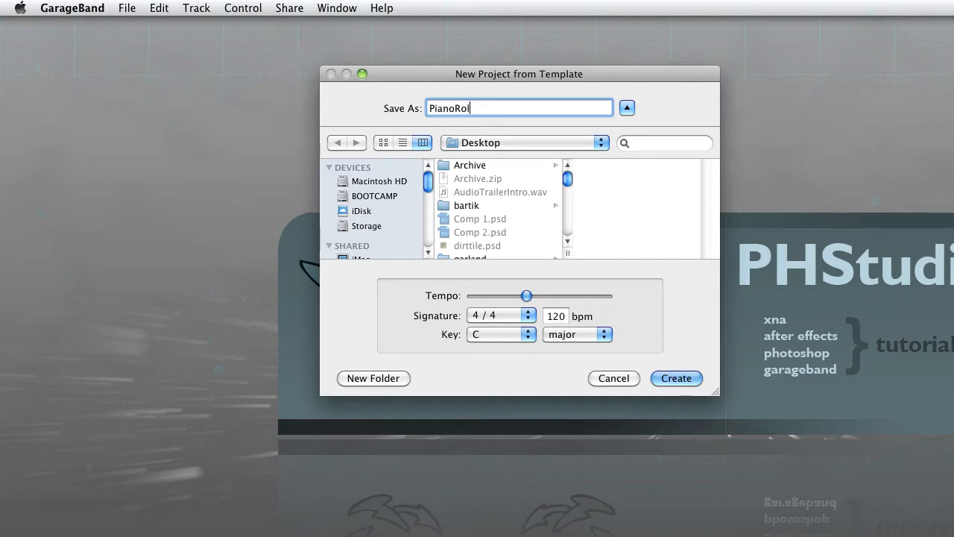
text(lTutorial)
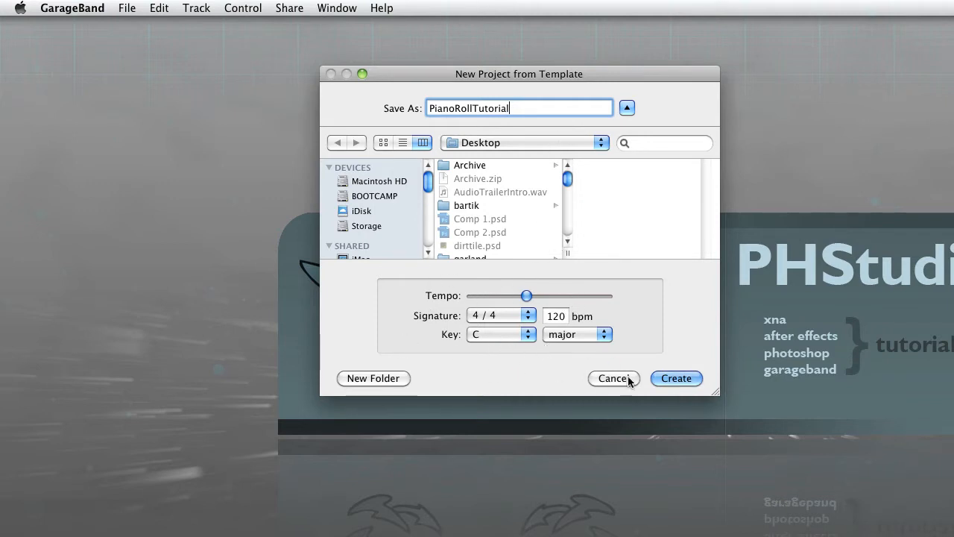
click(688, 377)
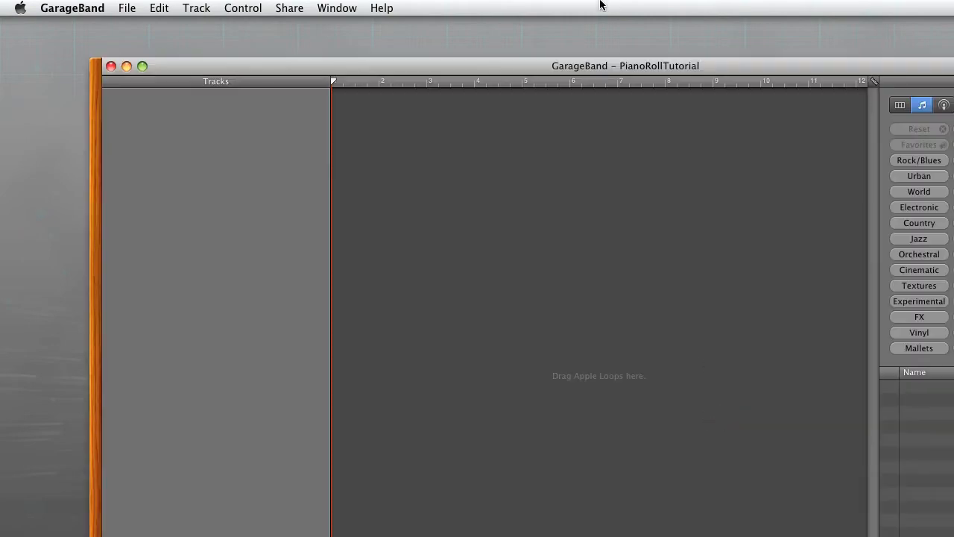
Reposition and resize the project window so that all of it fits within the visible screen area
drag(587, 68, 499, 7)
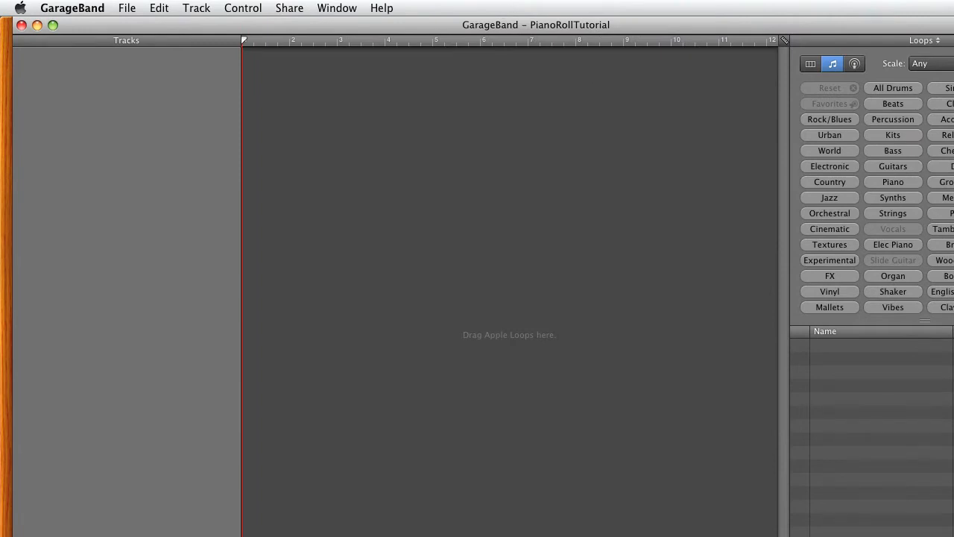
key(super+Tab)
key(super+Tab)
drag(953, 536, 940, 536)
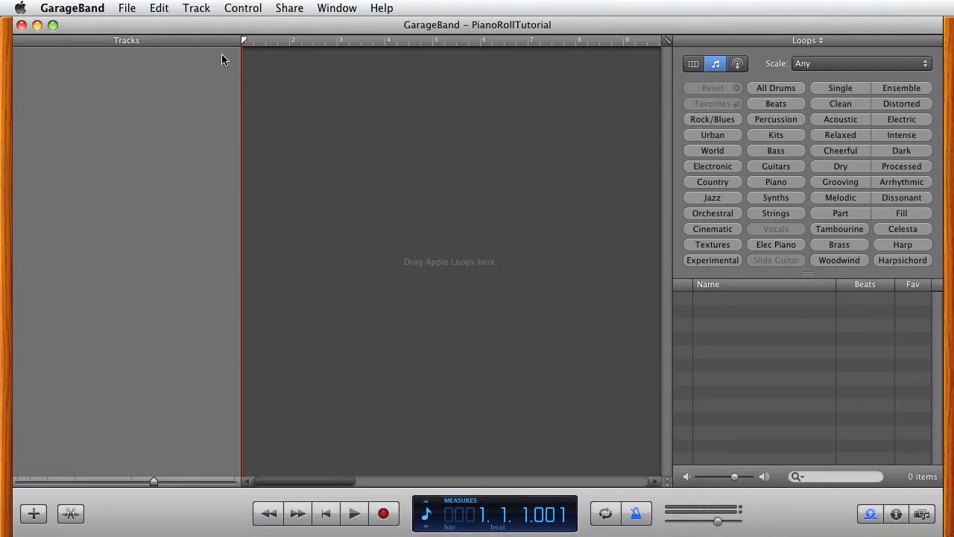
Add a new Software Instrument track to the project
click(179, 5)
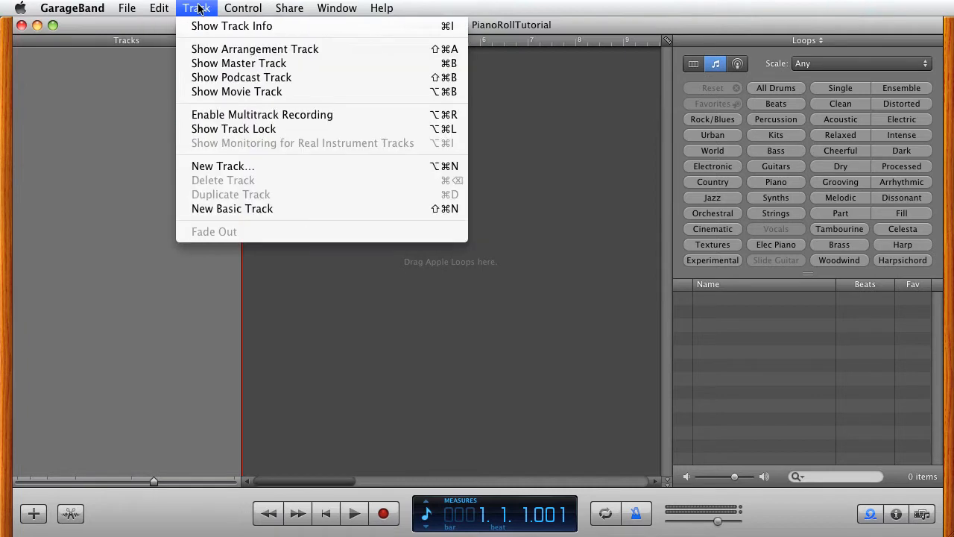
click(204, 166)
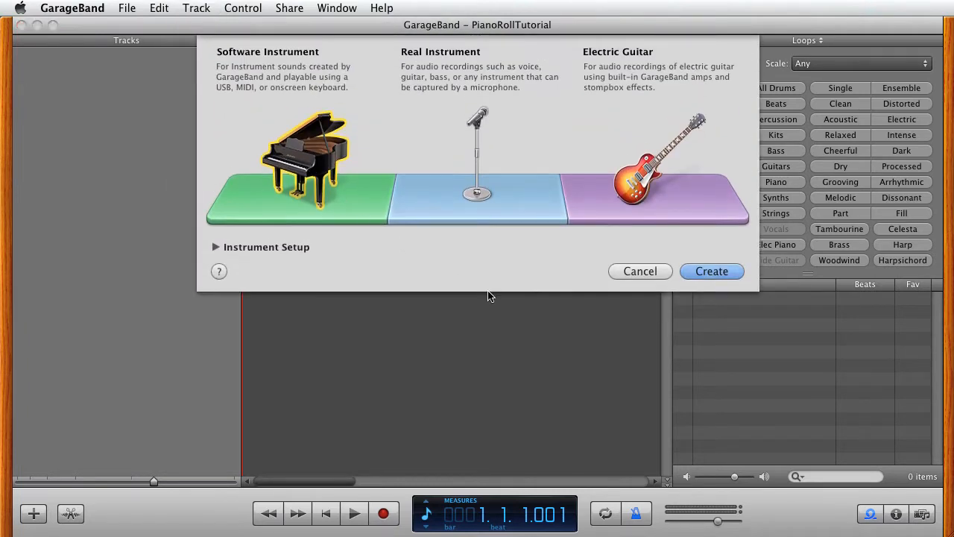
click(721, 274)
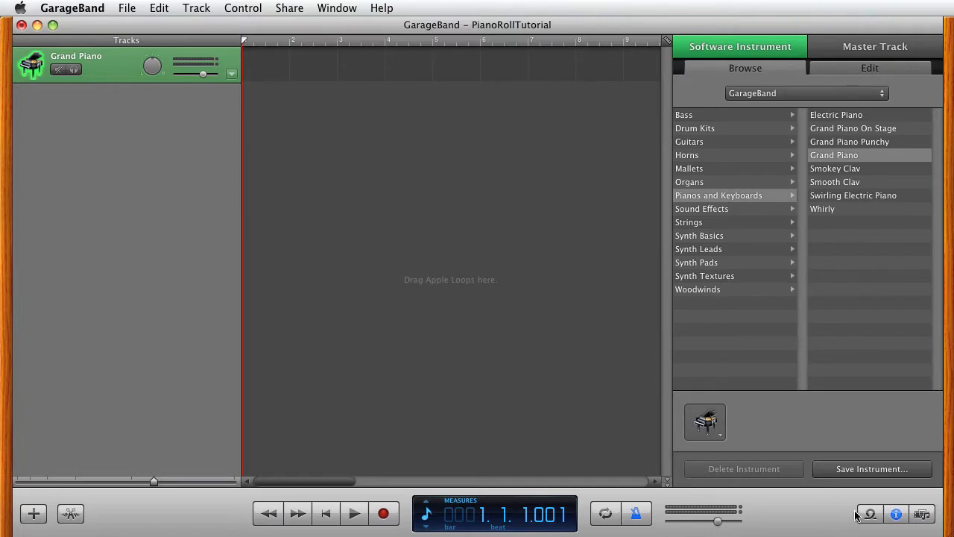
Hide the track info pane, reopen it for the Grand Piano track, and hide it again
click(896, 514)
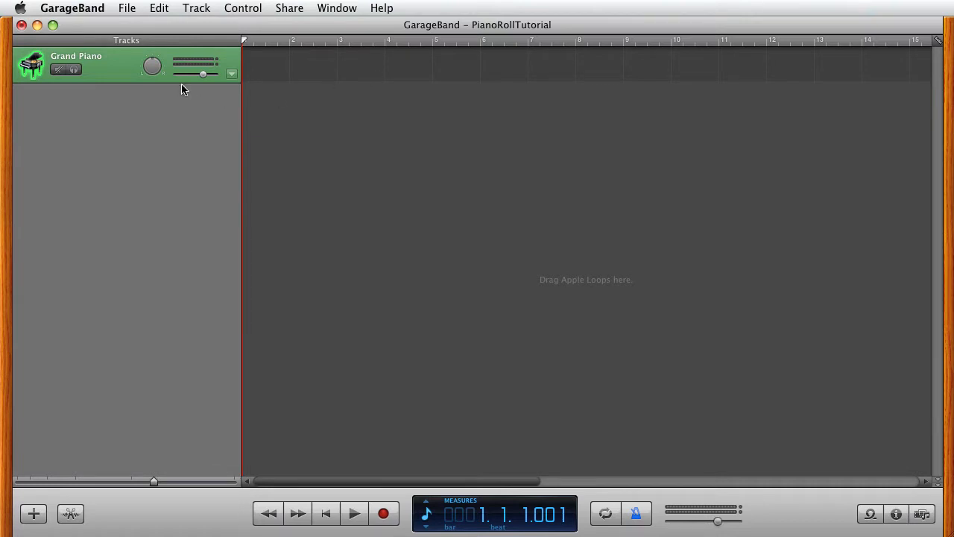
double_click(110, 68)
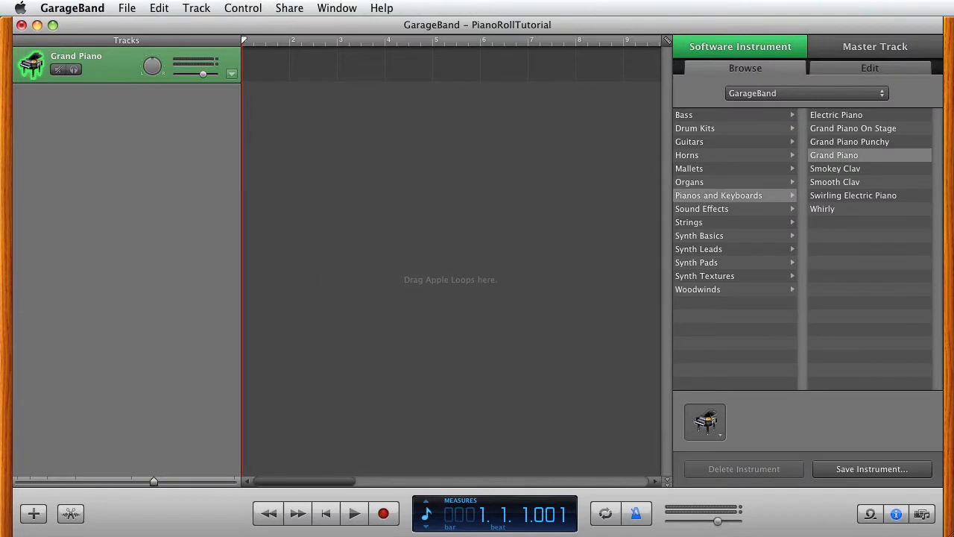
click(896, 513)
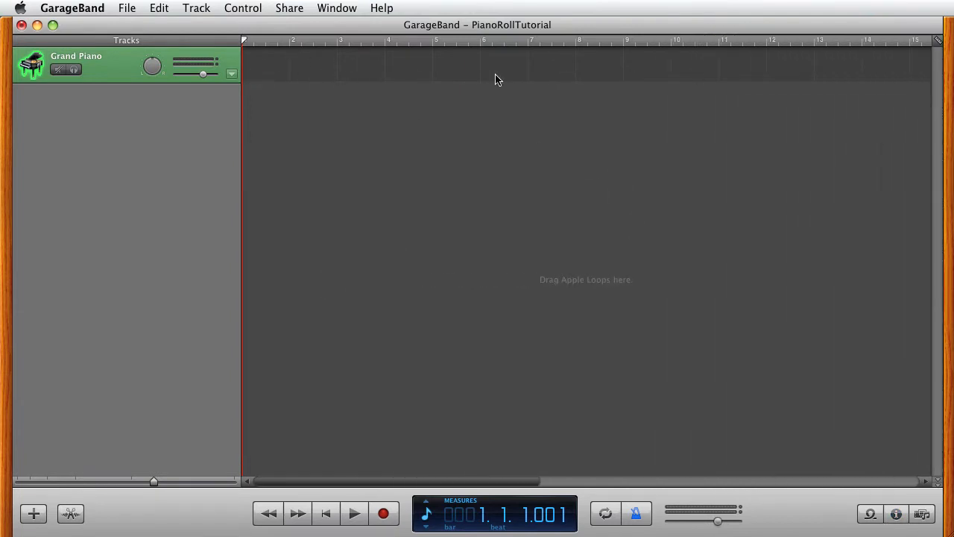
Show the track editor and create an empty Grand Piano region at measure 1, extended to measure 3
key(super+e)
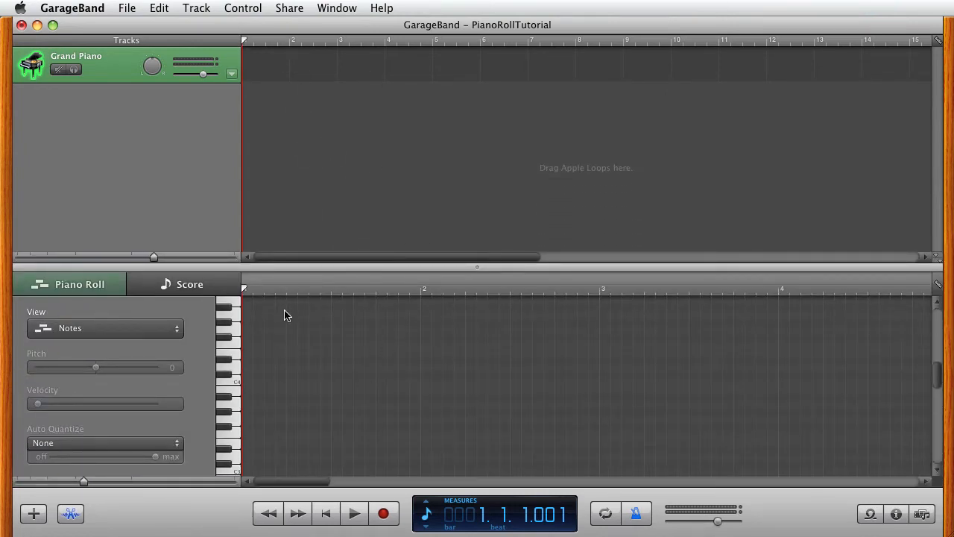
super+click(257, 60)
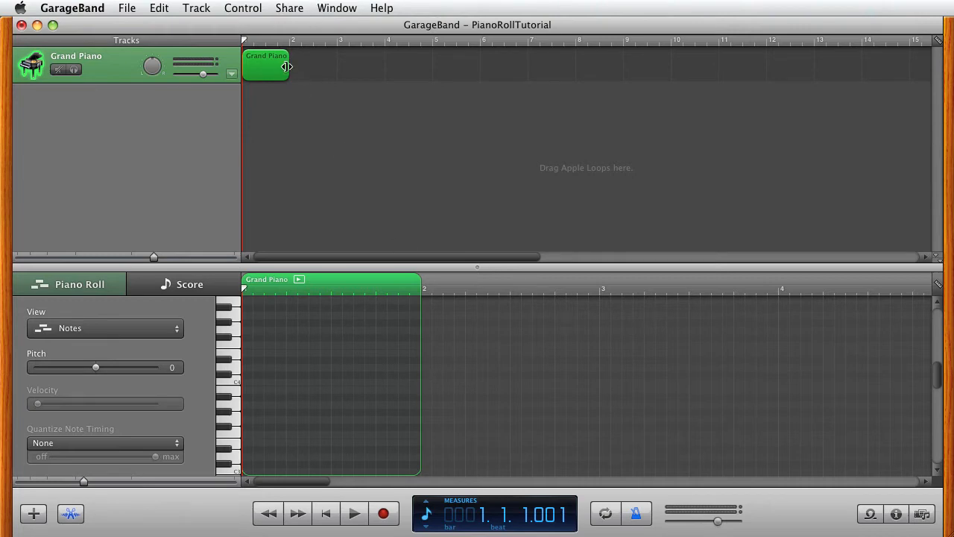
drag(291, 65, 340, 69)
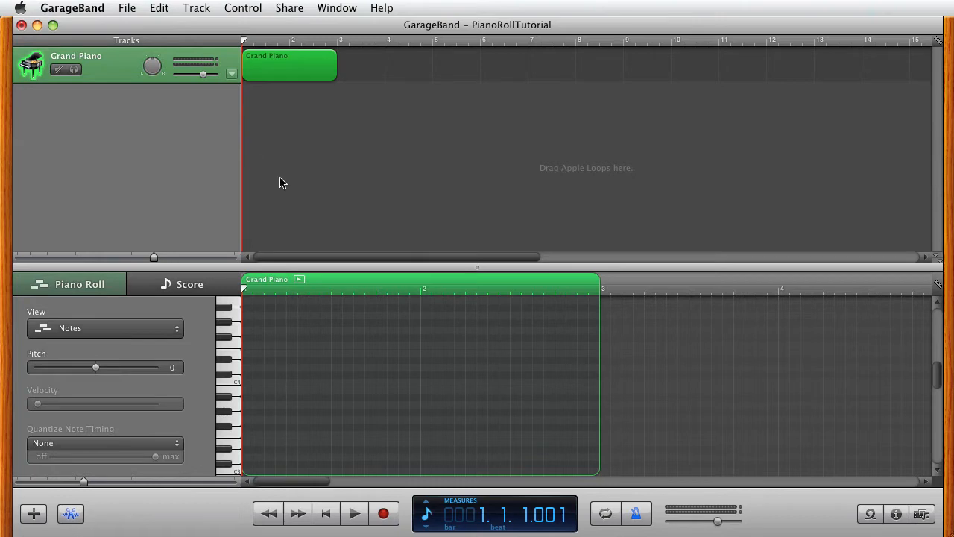
Toggle the metronome, leaving it on, and play a few measures of the song to hear its beat
click(638, 520)
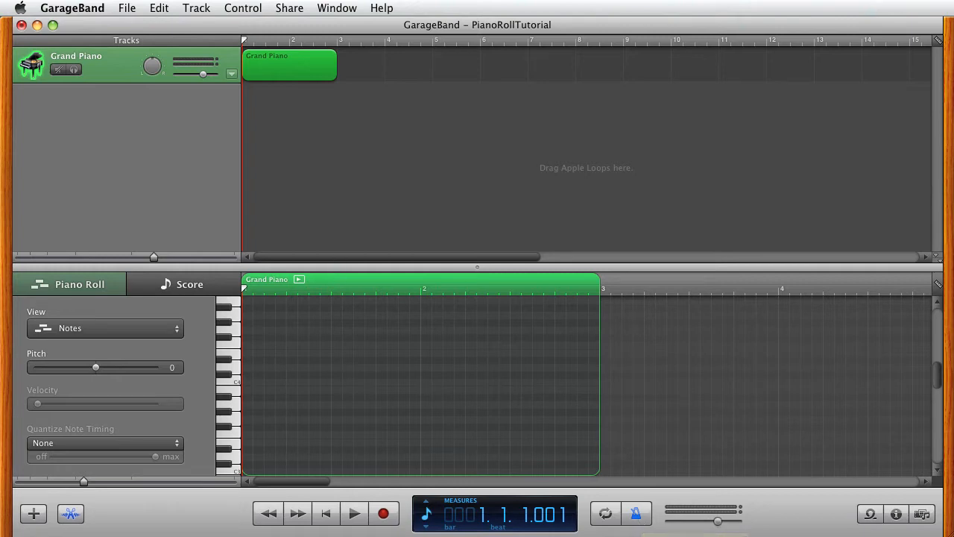
click(636, 514)
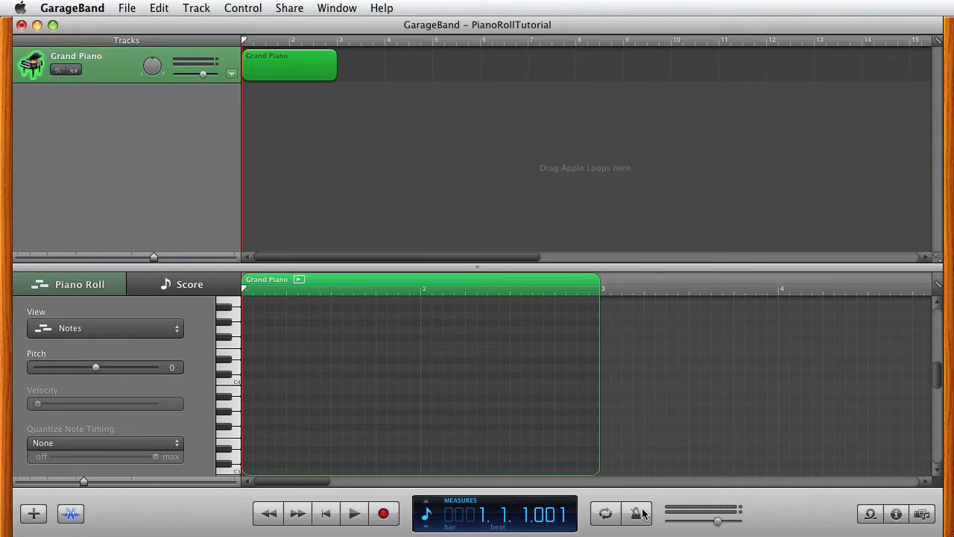
click(354, 513)
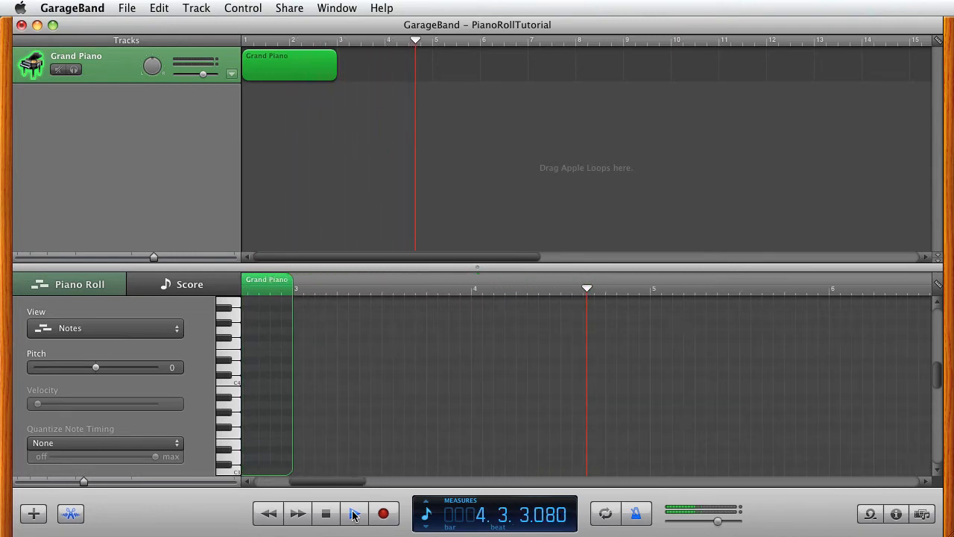
click(354, 514)
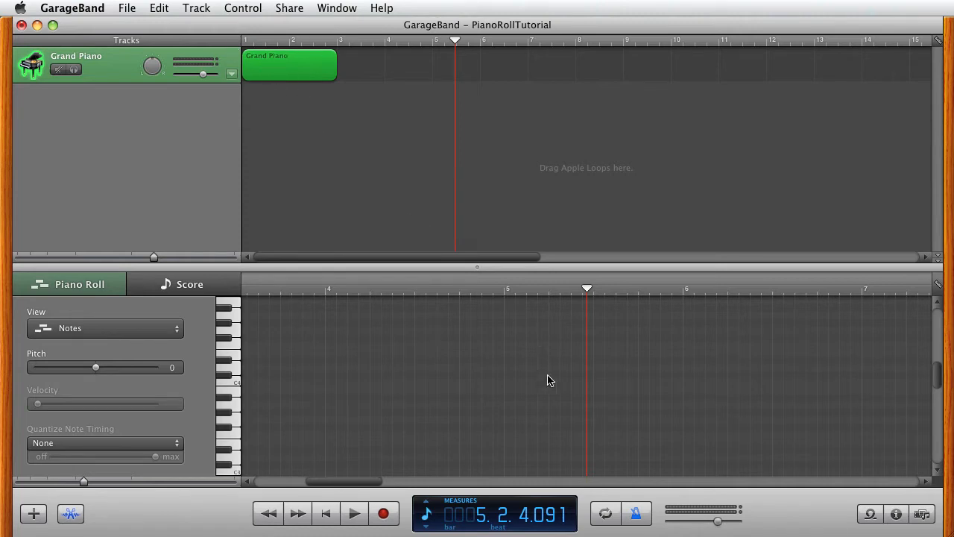
Enable a cycle region spanning measures 1 to 3 and test its playback from the start of the song
click(605, 514)
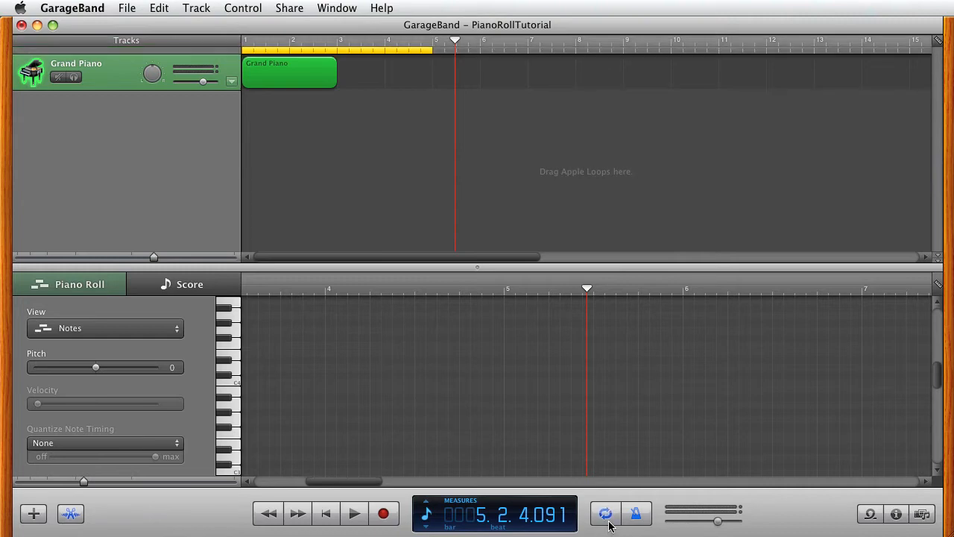
drag(431, 51, 337, 52)
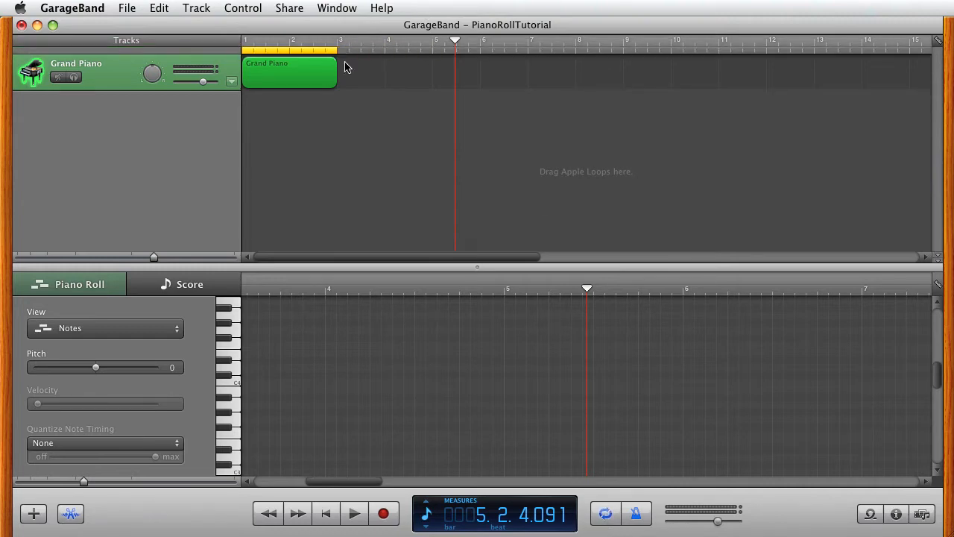
click(328, 515)
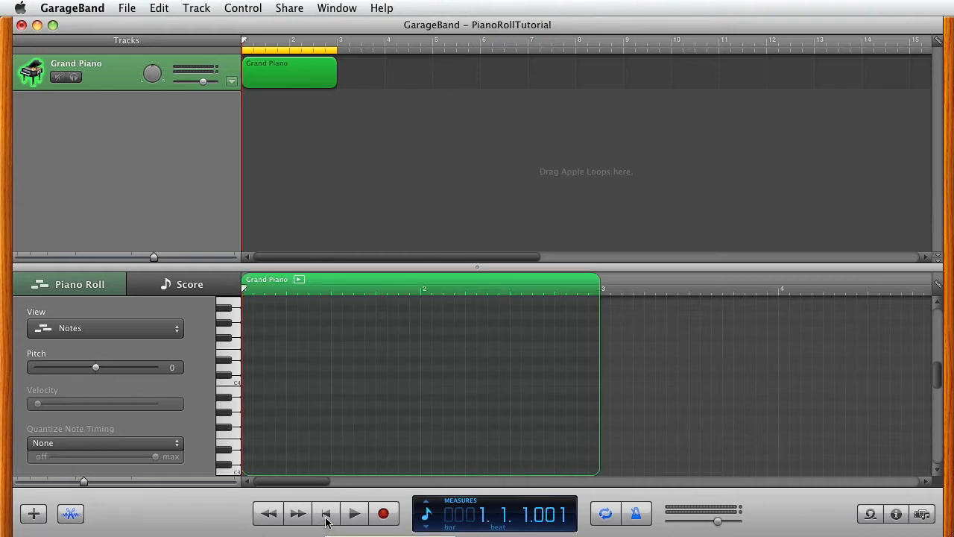
click(354, 514)
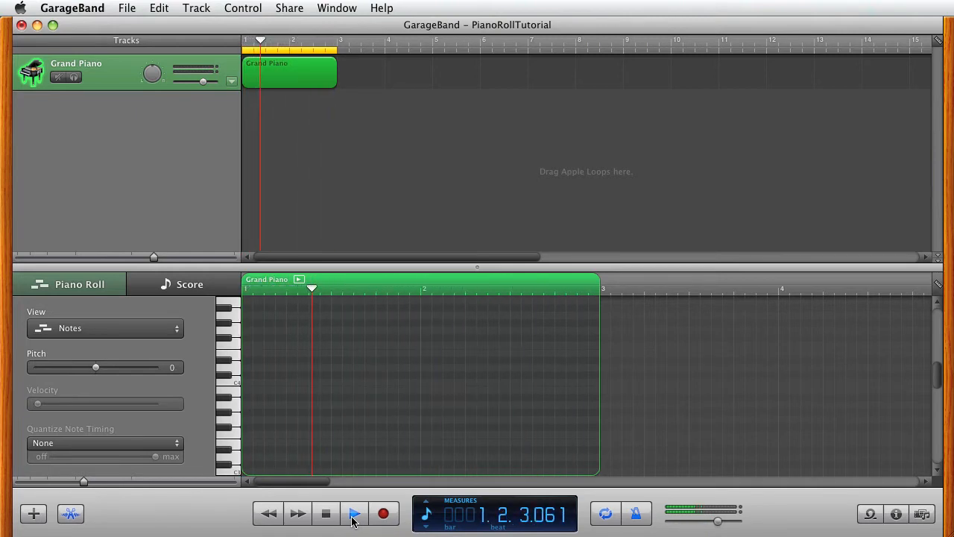
click(354, 514)
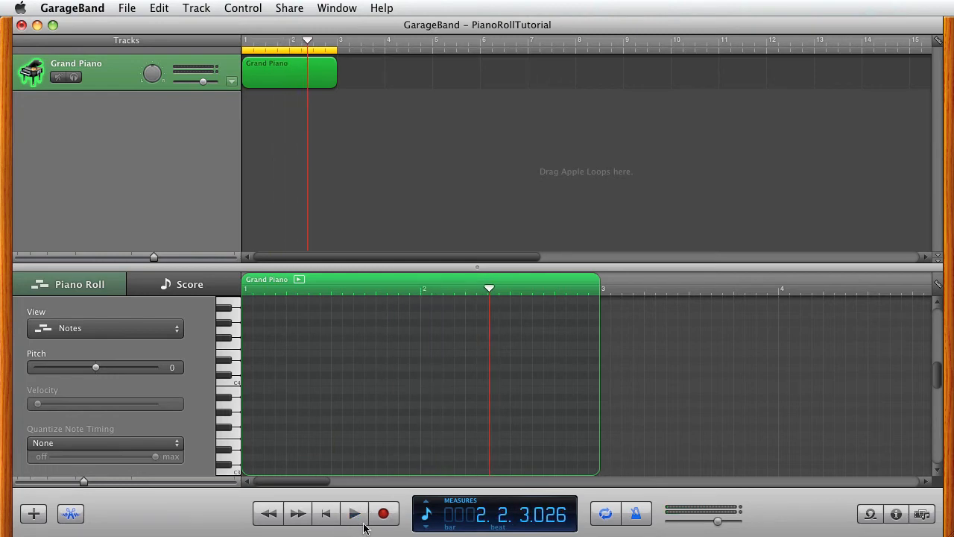
Preview the Musical Typing and onscreen Keyboard windows for the Grand Piano track, closing each one after viewing
click(330, 9)
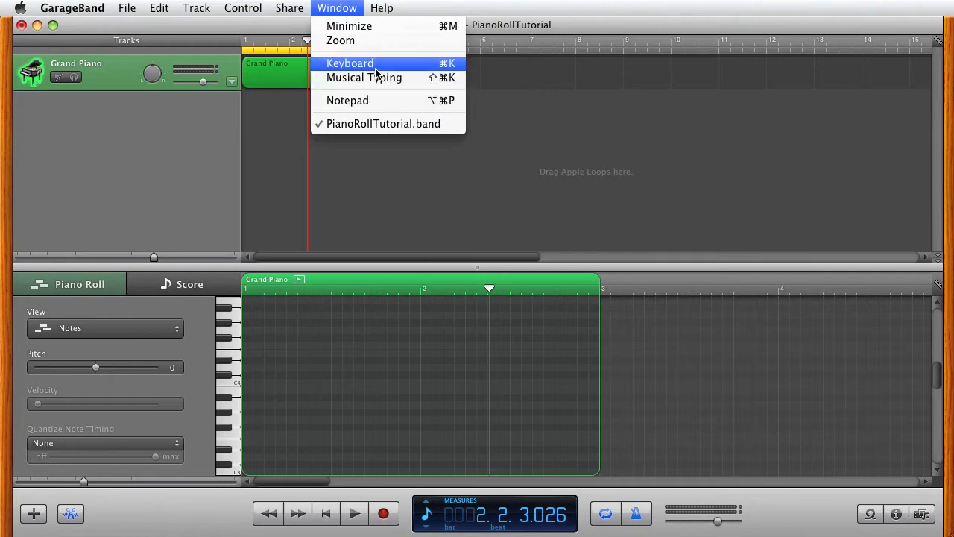
click(381, 80)
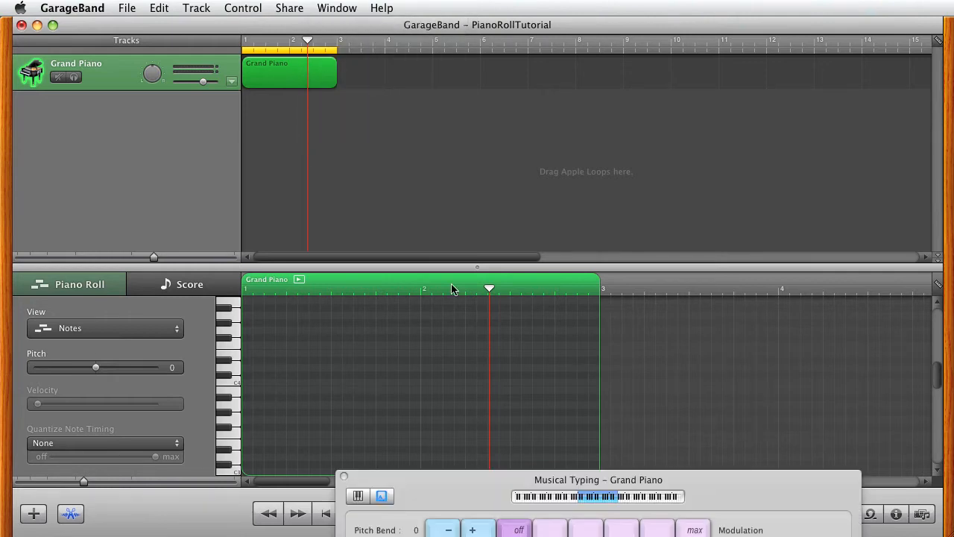
click(343, 477)
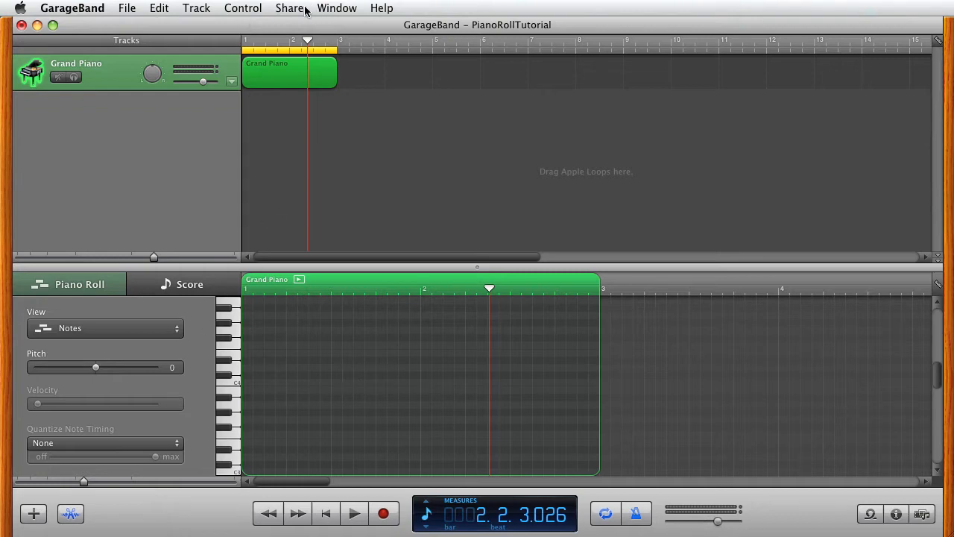
click(337, 7)
click(348, 64)
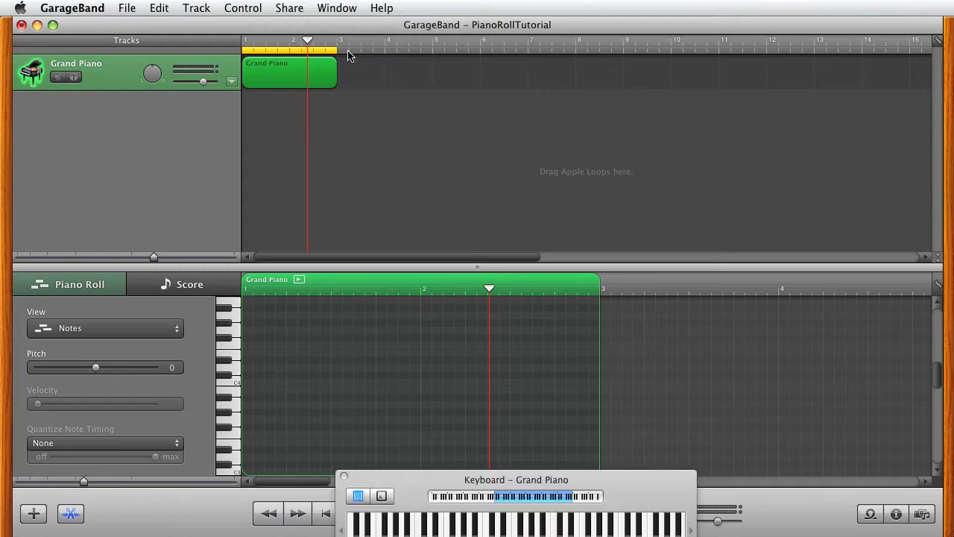
click(344, 476)
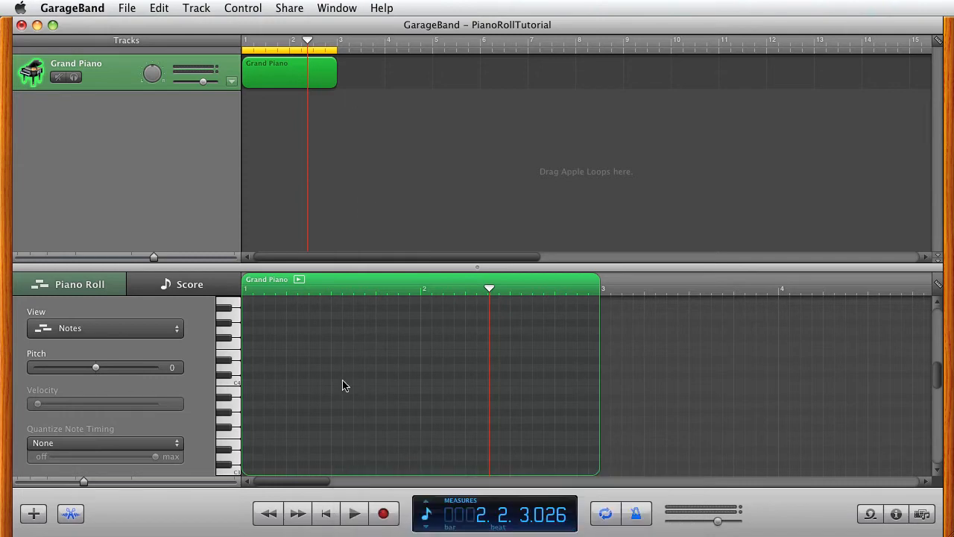
click(322, 7)
click(349, 81)
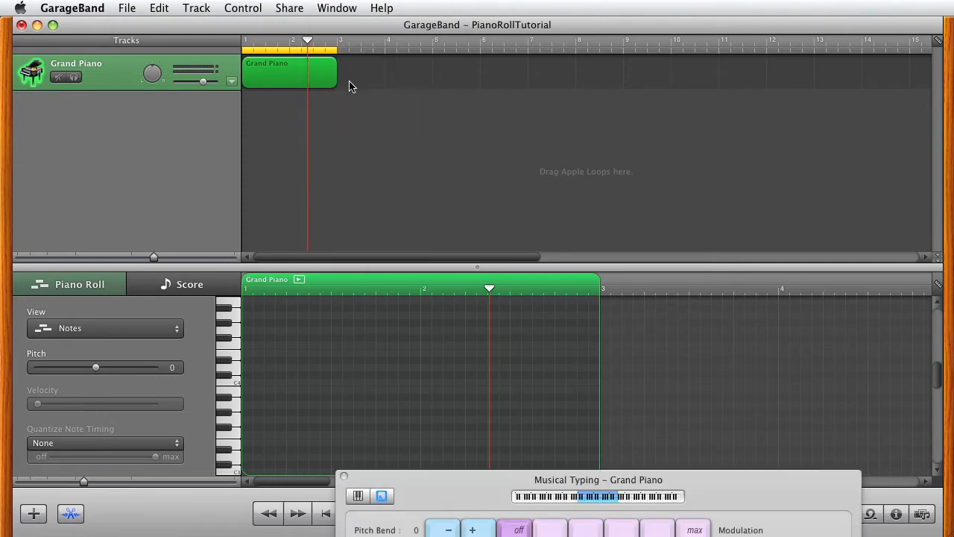
click(344, 477)
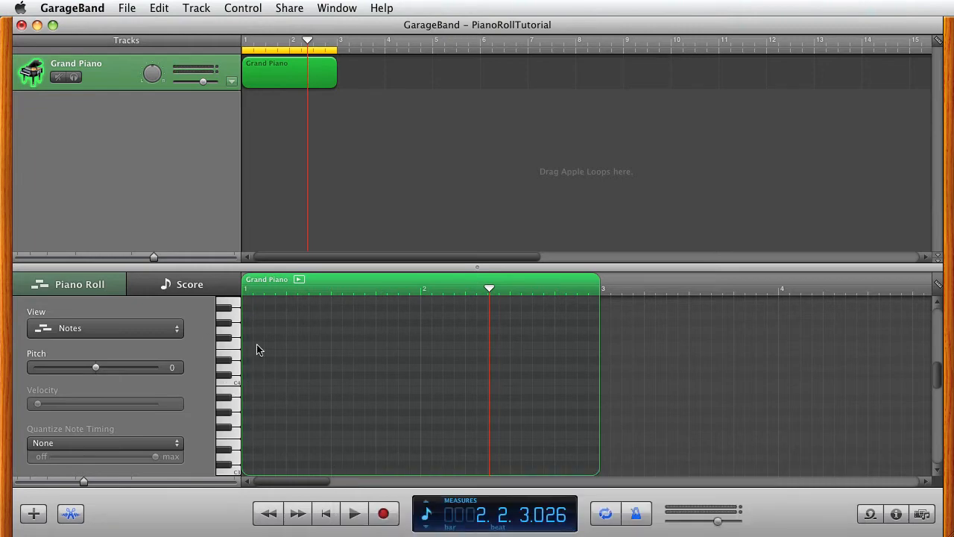
Audition a note between C3 and C4 on the piano roll's vertical keyboard
scroll(304, 348, down, 1)
scroll(303, 348, down, 5)
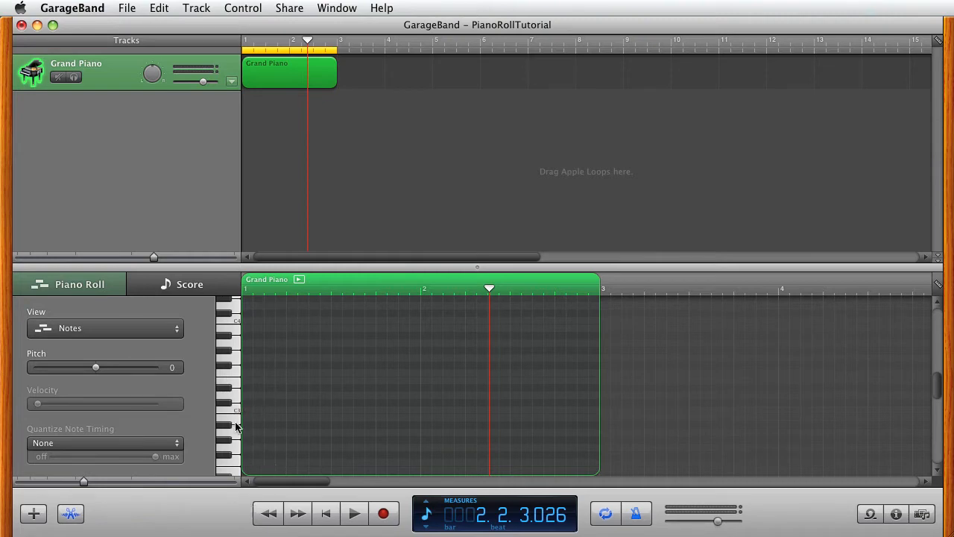
click(228, 356)
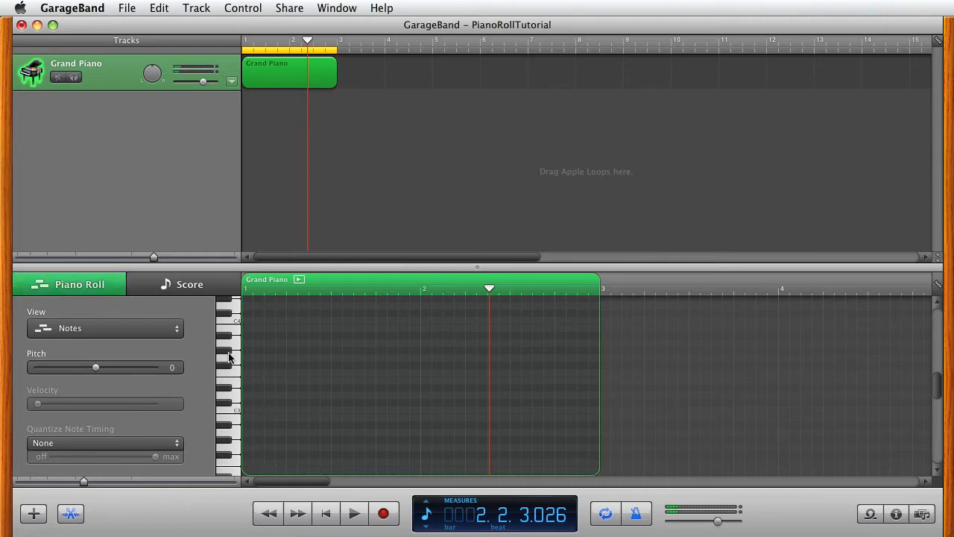
Add a quarter note just below C3 at the start of measure 1, and return the playhead to the beginning of the song
click(248, 415)
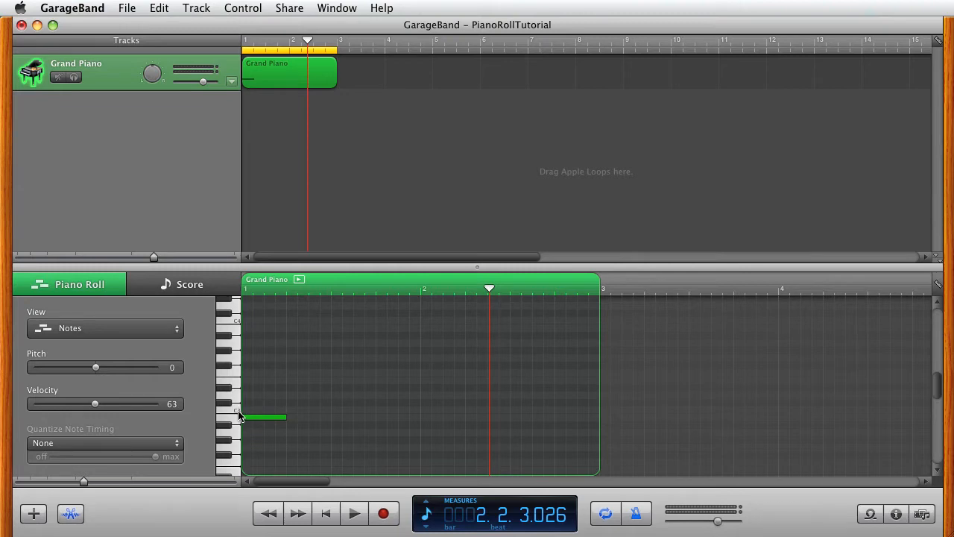
scroll(267, 423, down, 3)
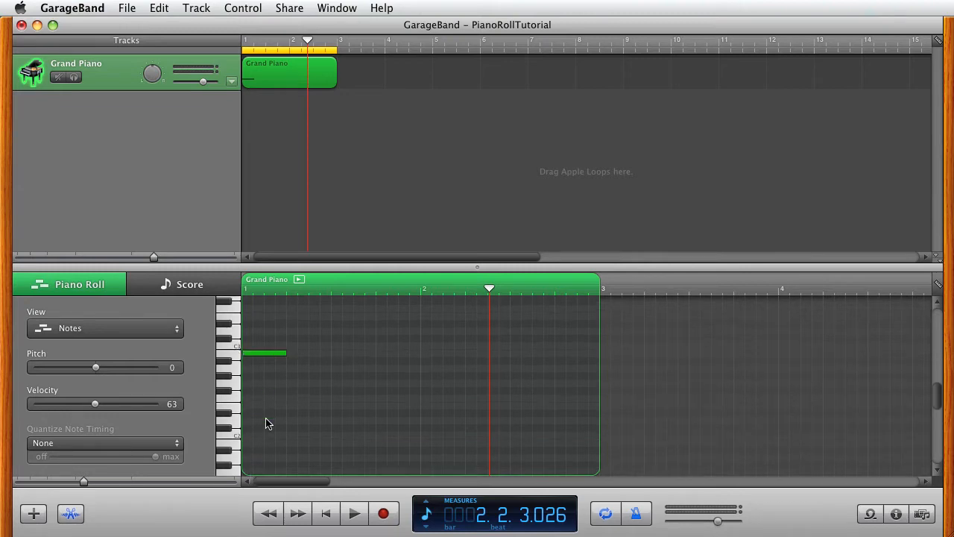
scroll(267, 422, up, 2)
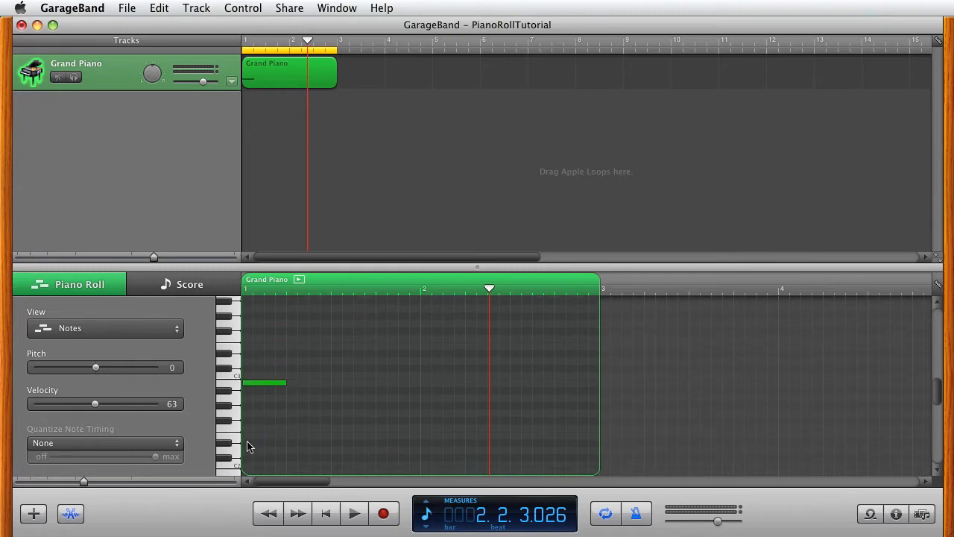
scroll(268, 422, up, 1)
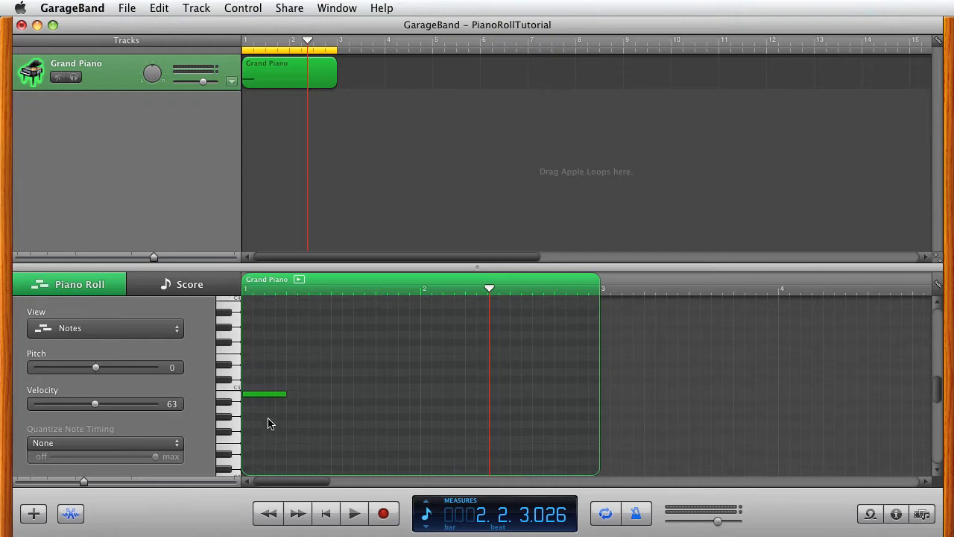
click(331, 515)
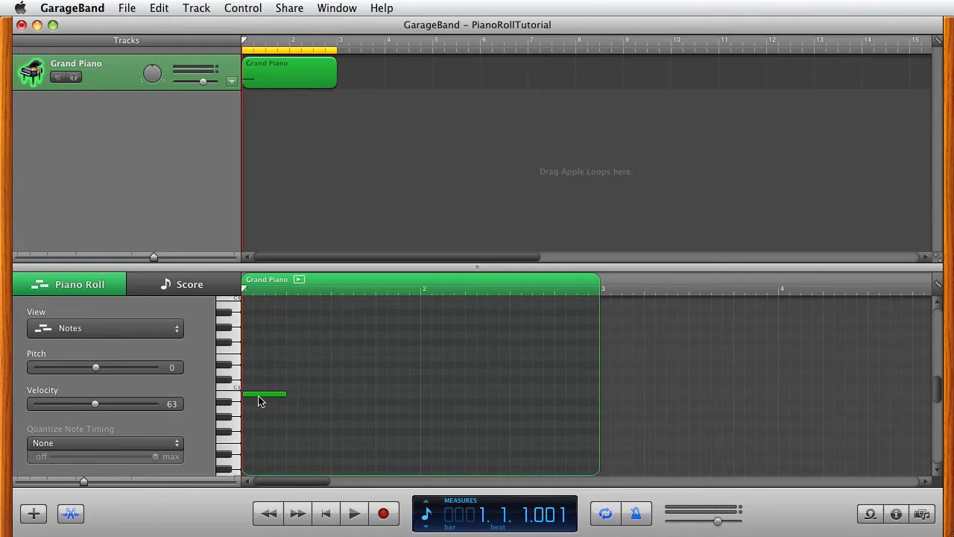
Duplicate the quarter note seven times along its row, filling every beat of measures 1 and 2
mouse_move(260, 401)
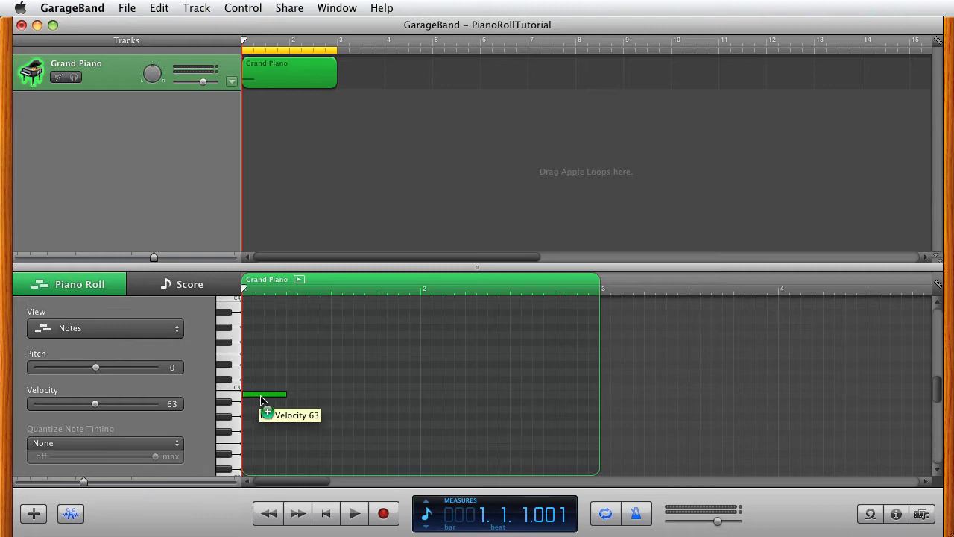
drag(261, 400, 530, 399)
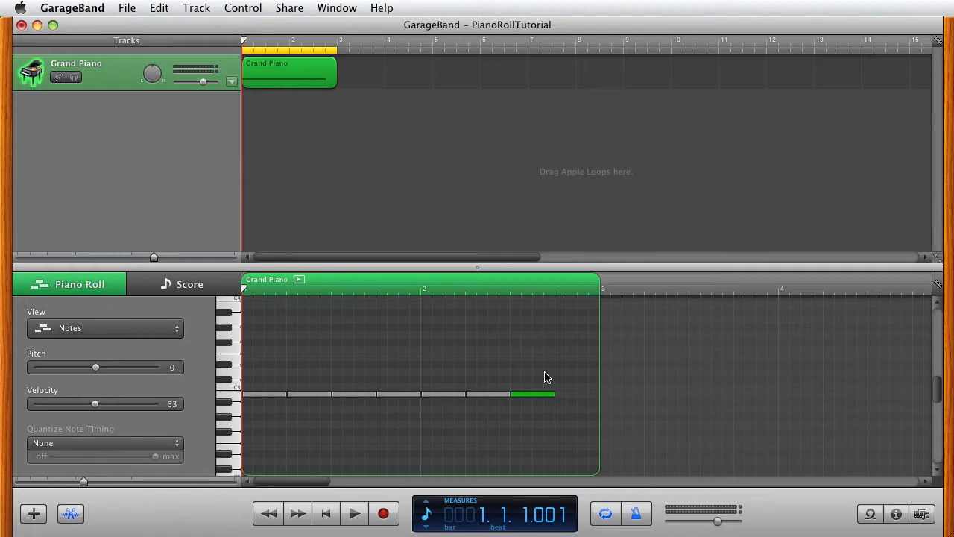
drag(544, 396, 587, 395)
Play the row of repeated notes from the beginning of the song to hear it against the metronome
click(354, 514)
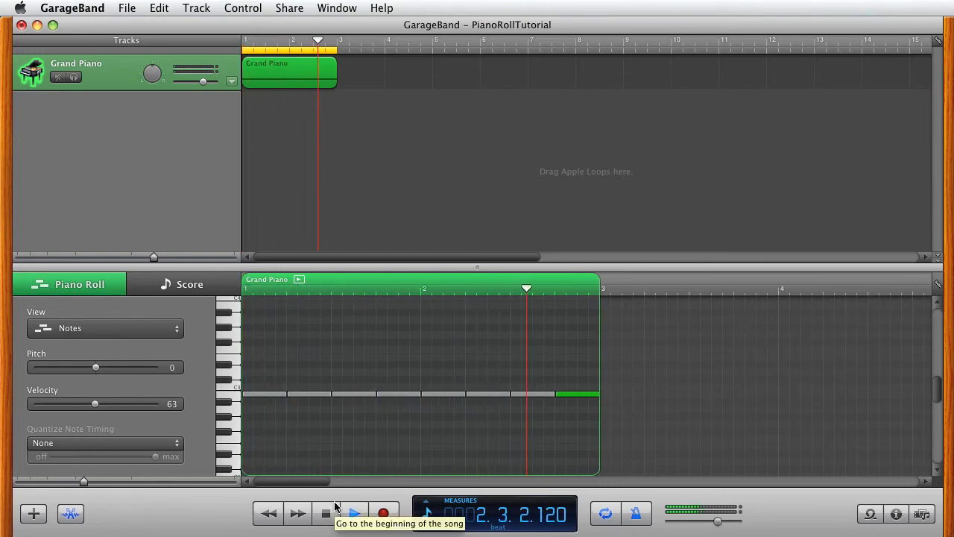
click(333, 510)
click(355, 514)
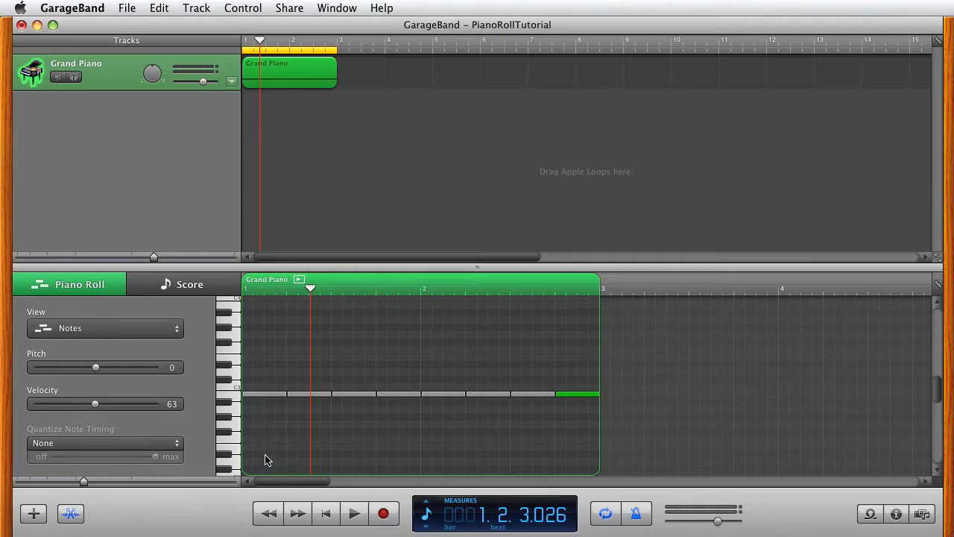
Write six back-to-back quarter notes three semitones above the existing row, from measure 1 through beat 2 of measure 2
super+click(247, 368)
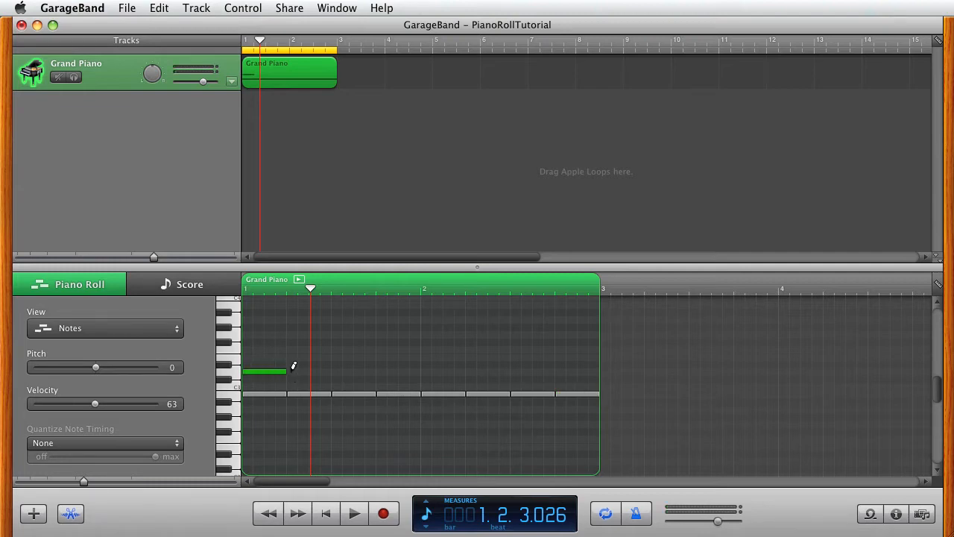
super+click(293, 369)
super+click(345, 369)
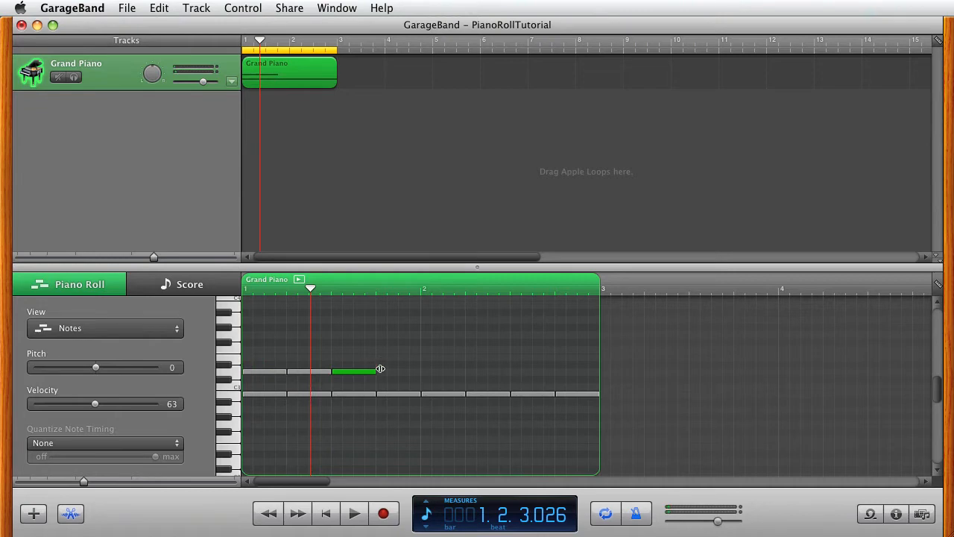
super+click(382, 364)
key(Delete)
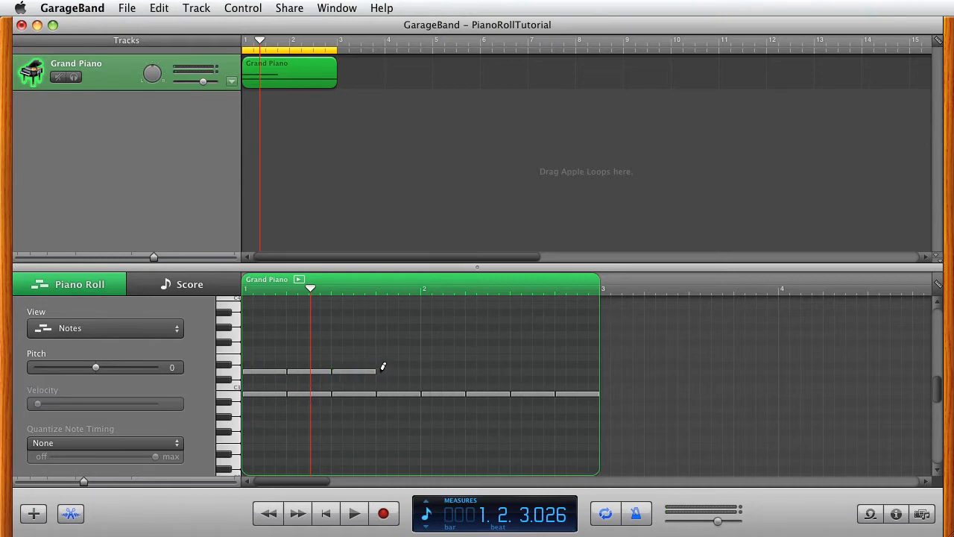
super+click(397, 368)
super+click(432, 369)
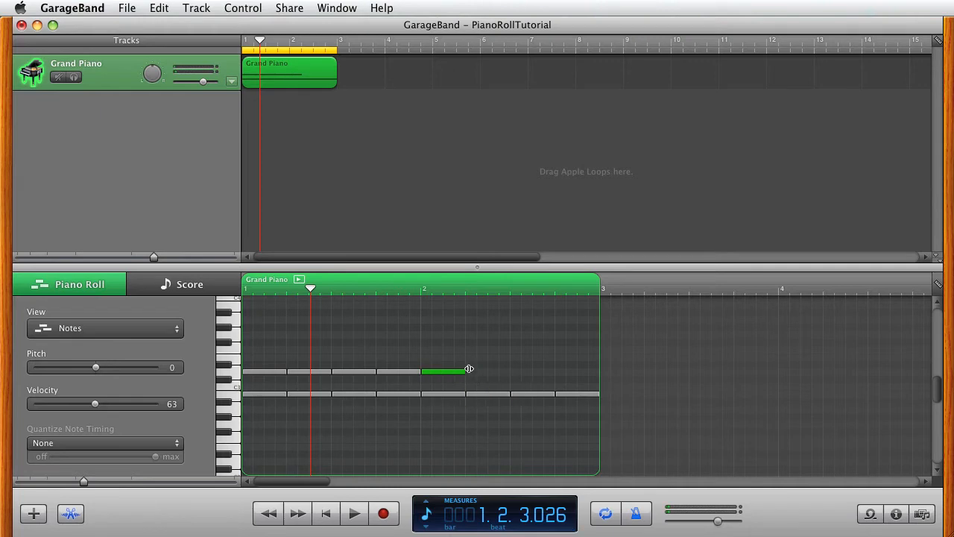
super+click(477, 368)
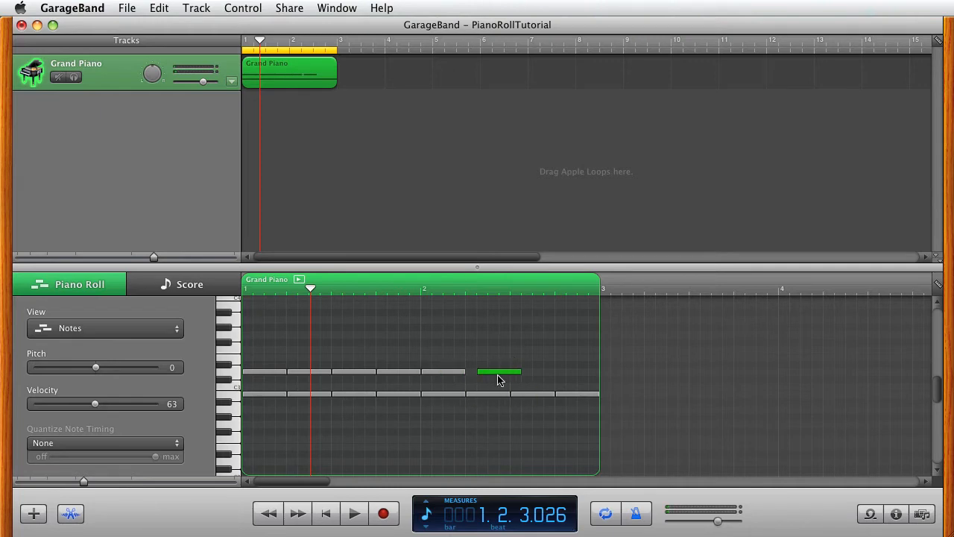
drag(483, 380, 471, 379)
Complete the upper row with quarter notes on beats 3 and 4 of measure 2
super+click(503, 343)
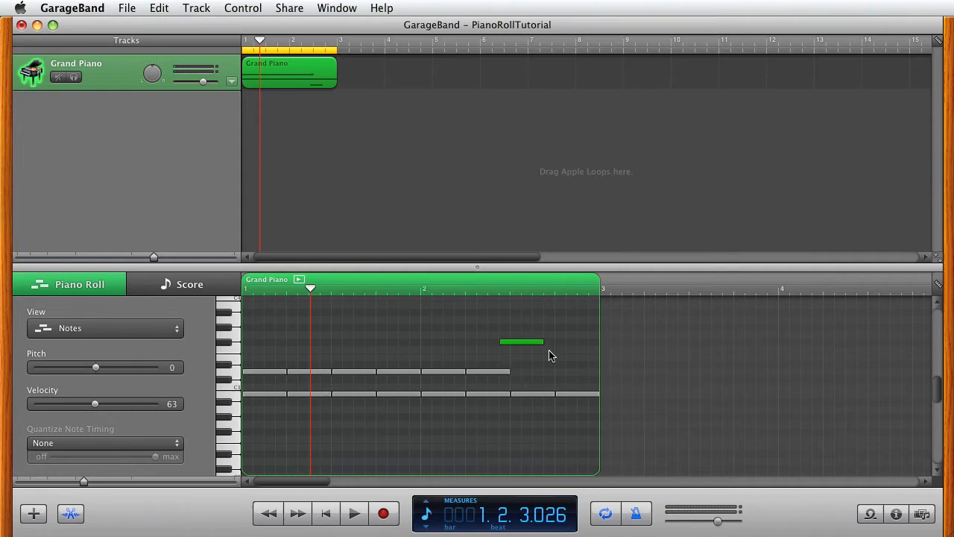
drag(528, 345, 567, 378)
super+click(542, 333)
Play the region from the beginning of the song to hear the two rows of notes together
click(330, 519)
click(355, 513)
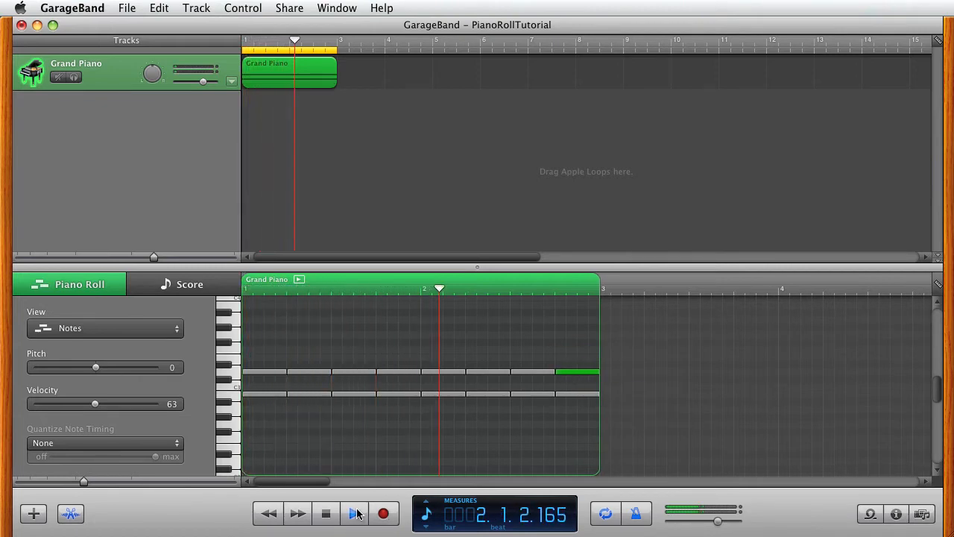
click(355, 513)
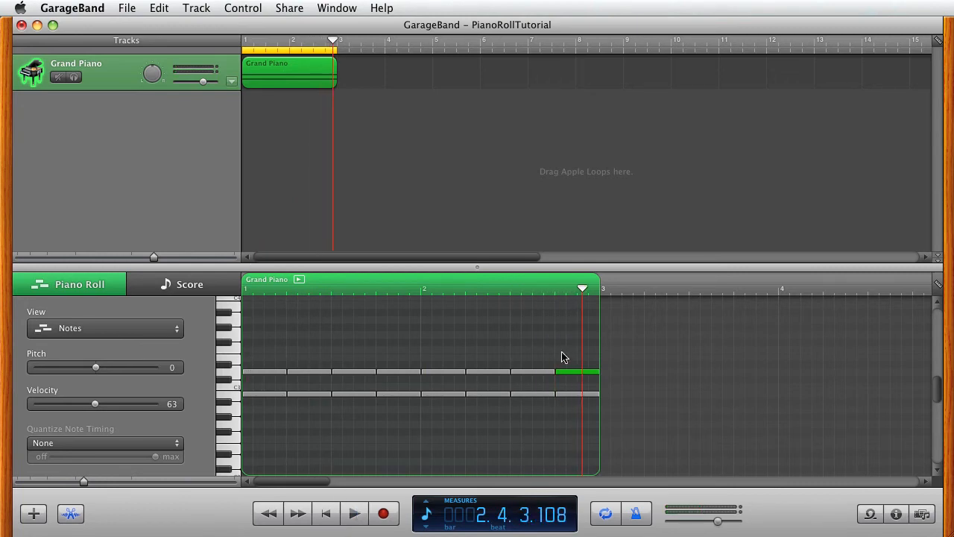
Select all eight notes of the upper row and, after a short playback, raise them two semitones together
drag(600, 361, 251, 378)
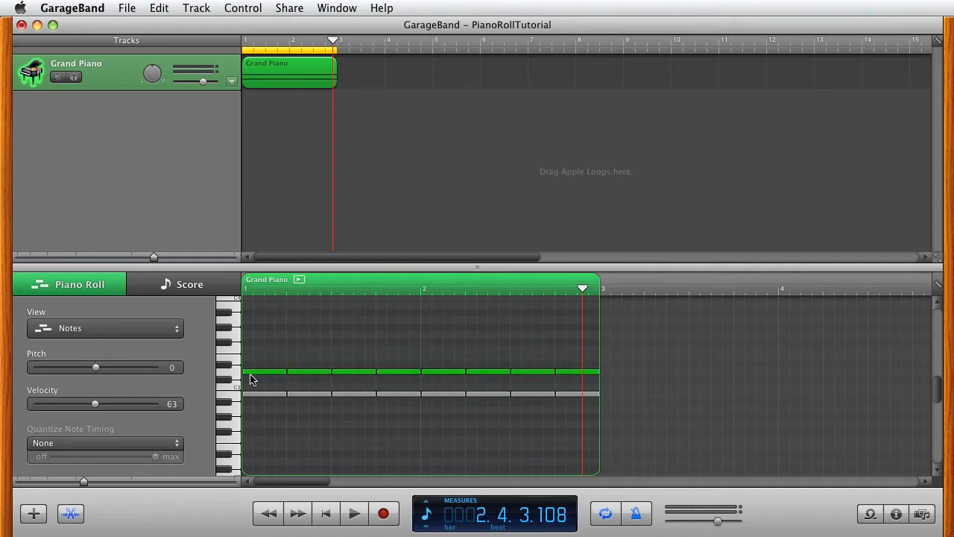
click(326, 513)
click(356, 513)
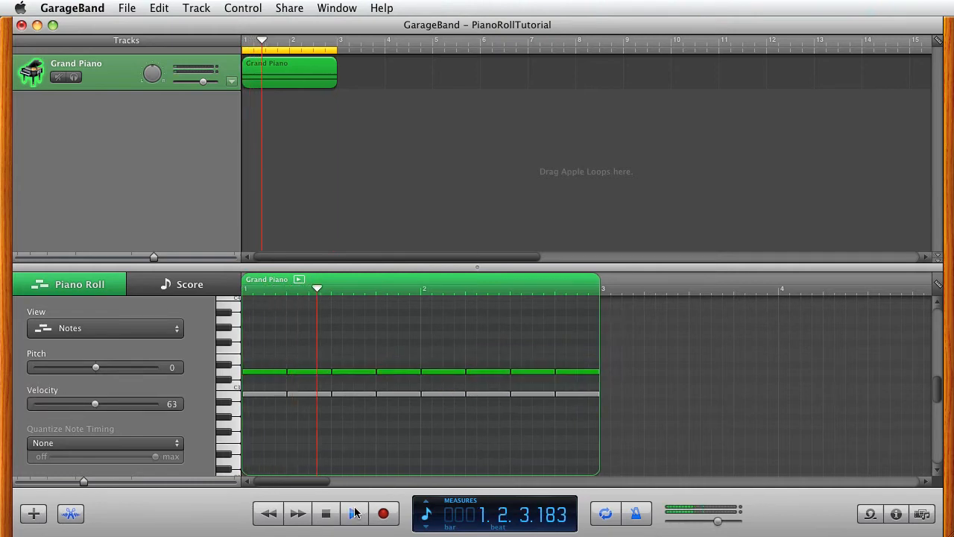
click(355, 513)
drag(272, 377, 272, 365)
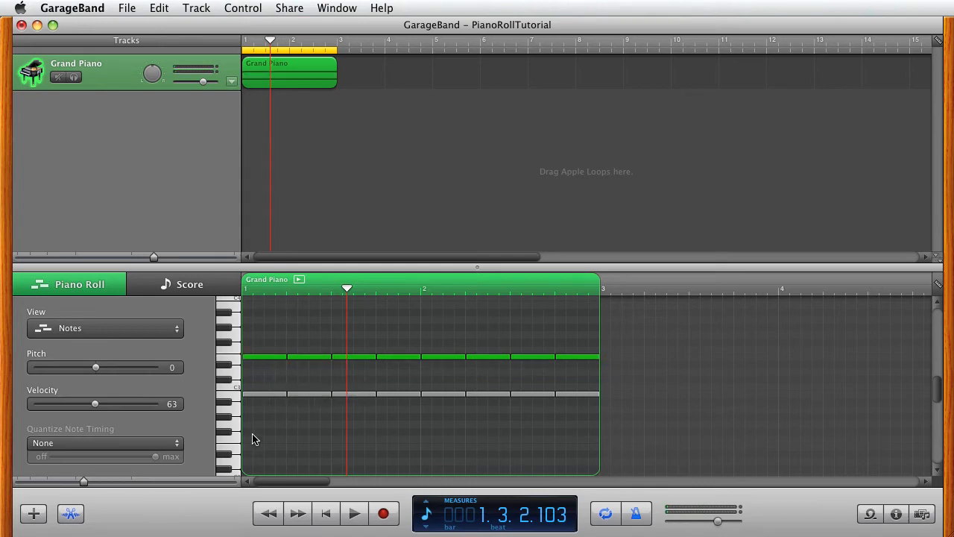
Try selecting notes from the piano roll's vertical keyboard, and play the region from the start to hear the raised upper row
click(227, 384)
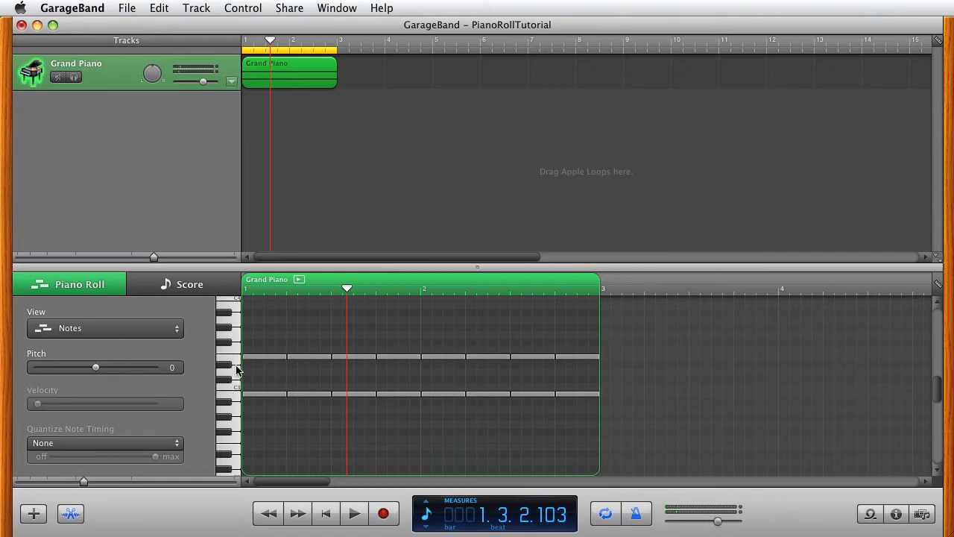
click(234, 362)
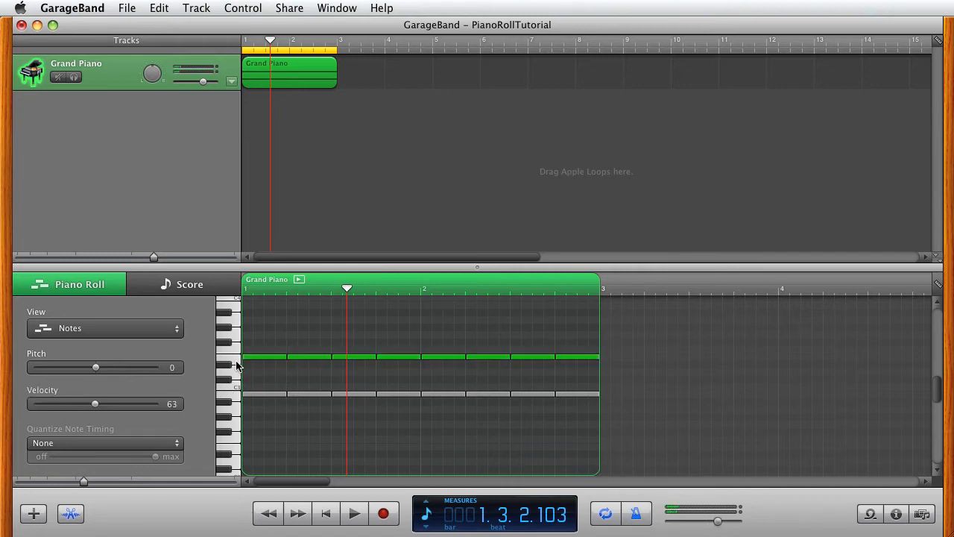
click(324, 513)
click(356, 513)
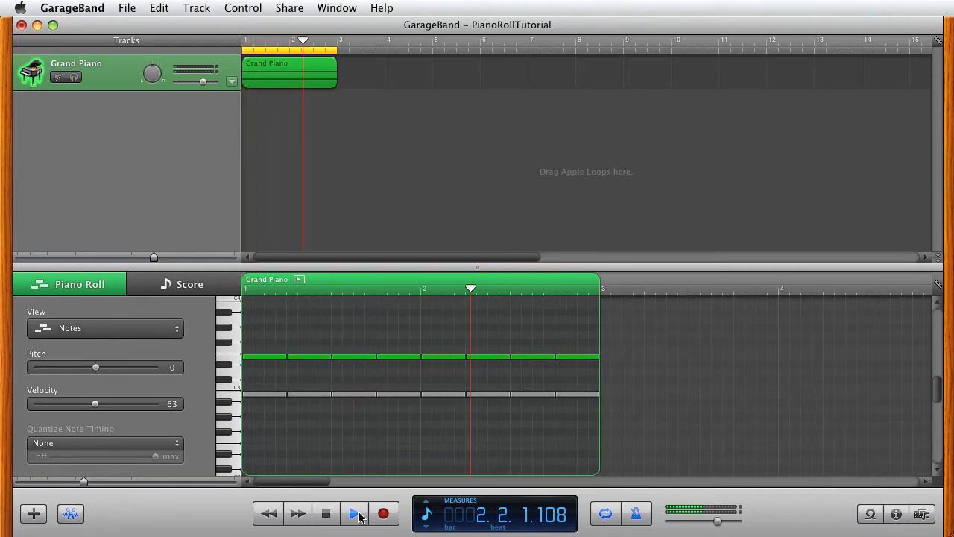
click(356, 513)
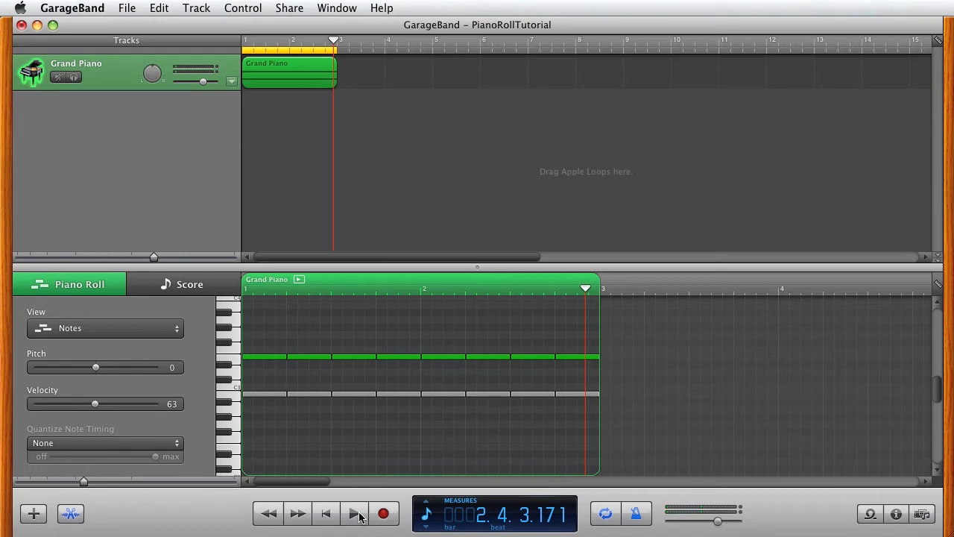
Add a quarter-note row two semitones below the lower row, starting a sixteenth note into measure 1 and repeating to the region's end
click(519, 375)
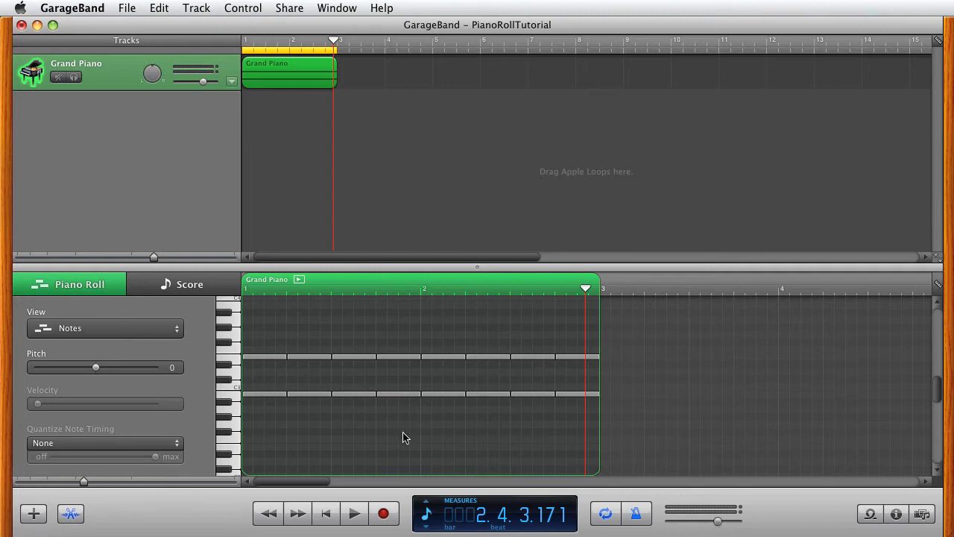
click(249, 407)
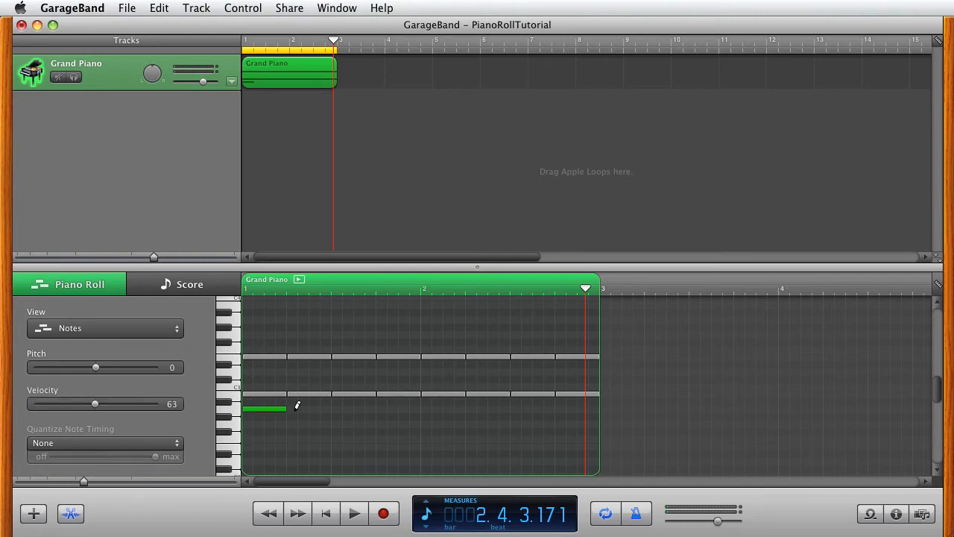
drag(256, 409, 267, 409)
drag(284, 414, 582, 411)
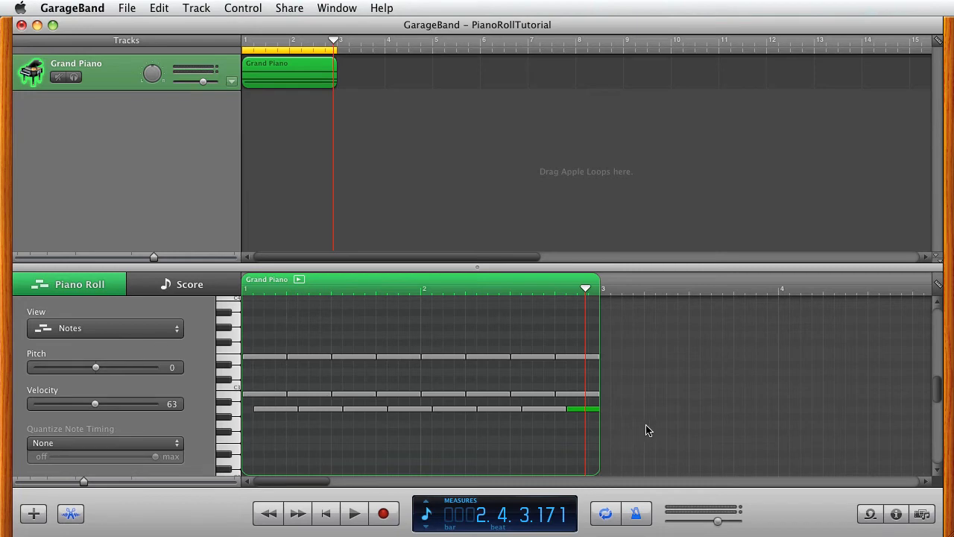
Play the region from the start to hear the offset bottom row against the other notes
click(327, 514)
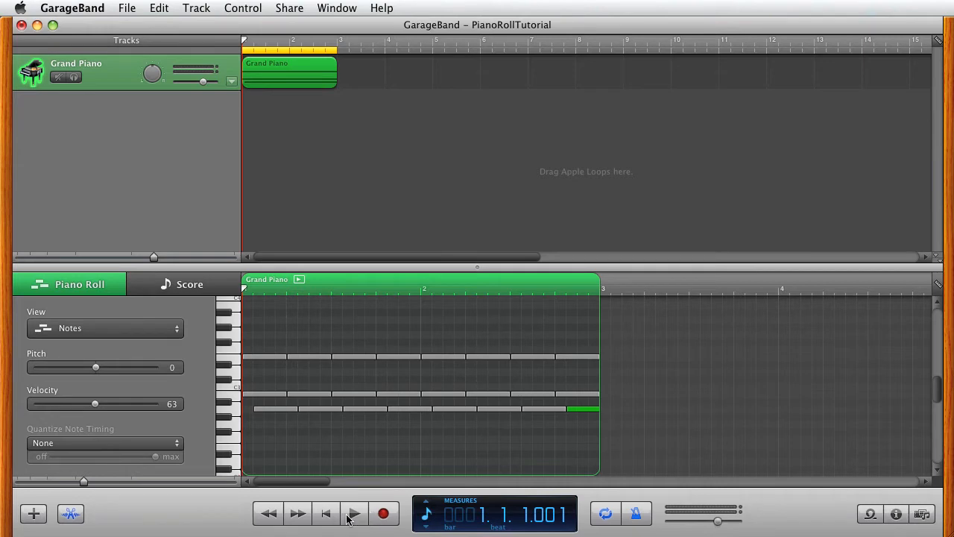
click(354, 512)
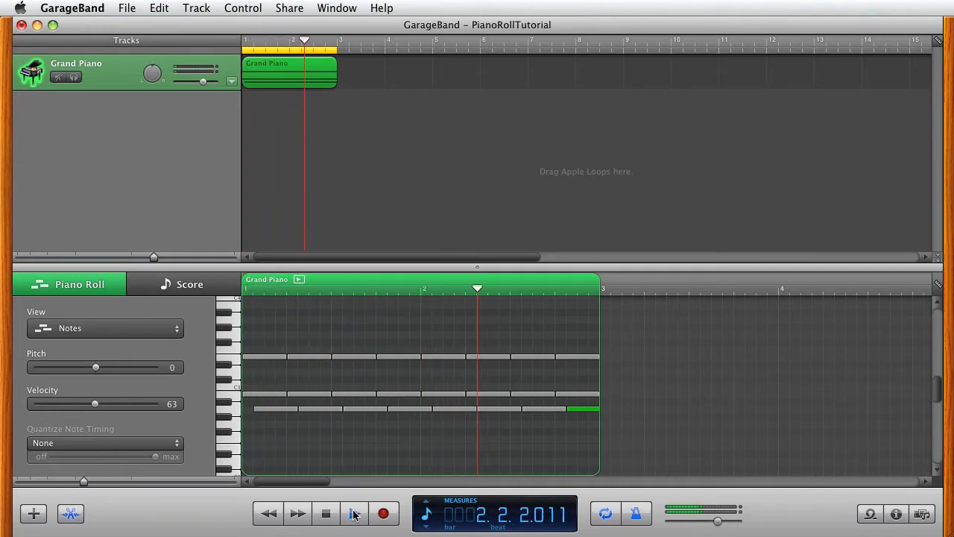
click(355, 513)
Shift the whole bottom row of notes another sixteenth note later, and play the region from the start
drag(256, 426, 616, 412)
drag(266, 411, 277, 410)
click(326, 513)
click(355, 512)
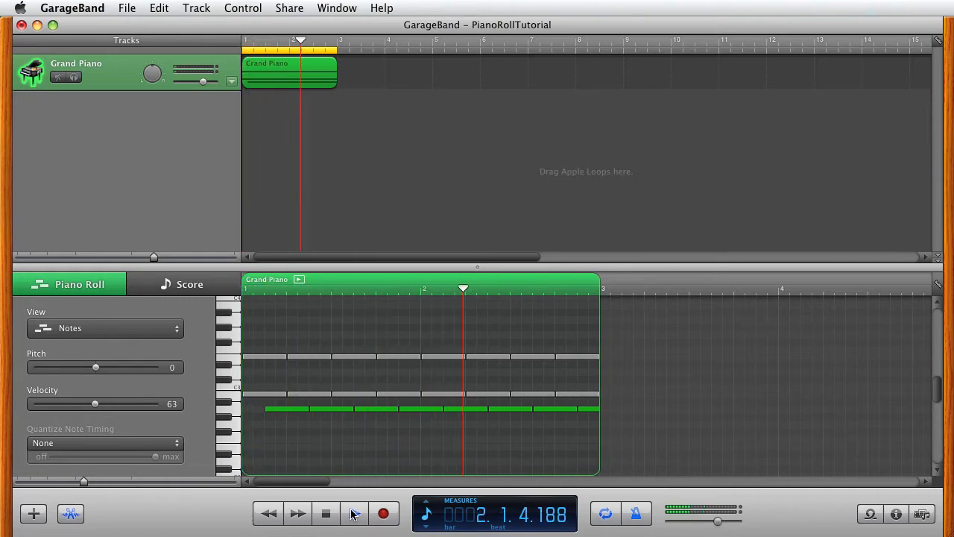
click(355, 513)
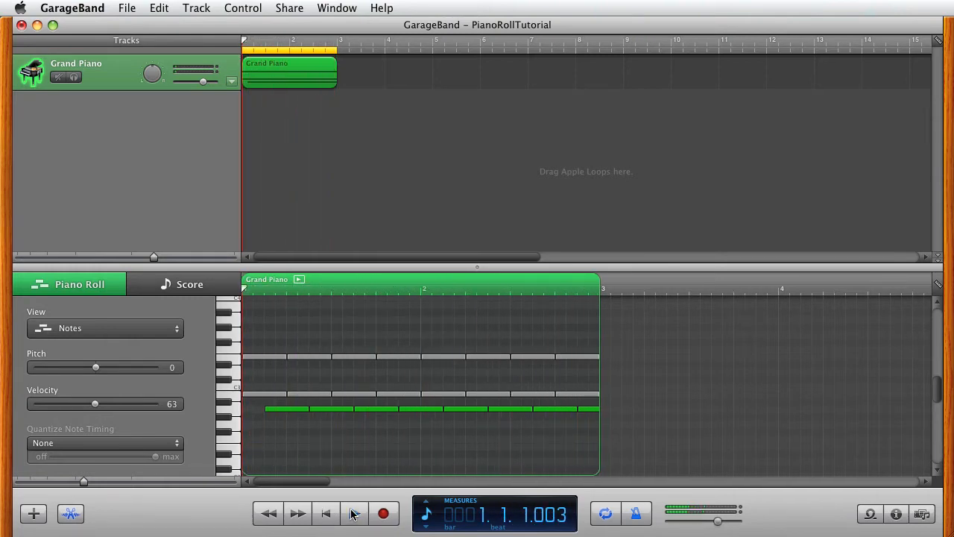
click(352, 521)
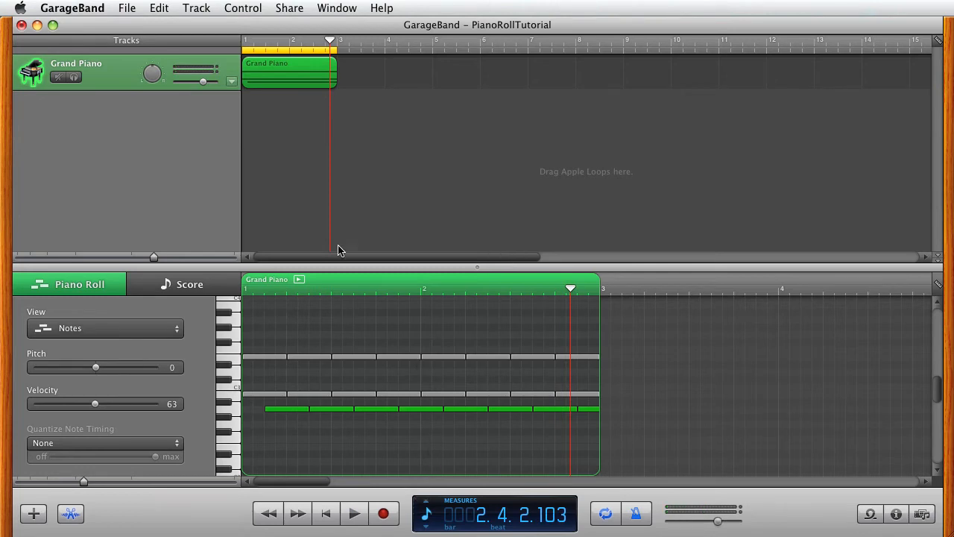
Set the velocity of measure 1's opening upper-row and middle-row notes to 127, and play the region from the start
click(314, 112)
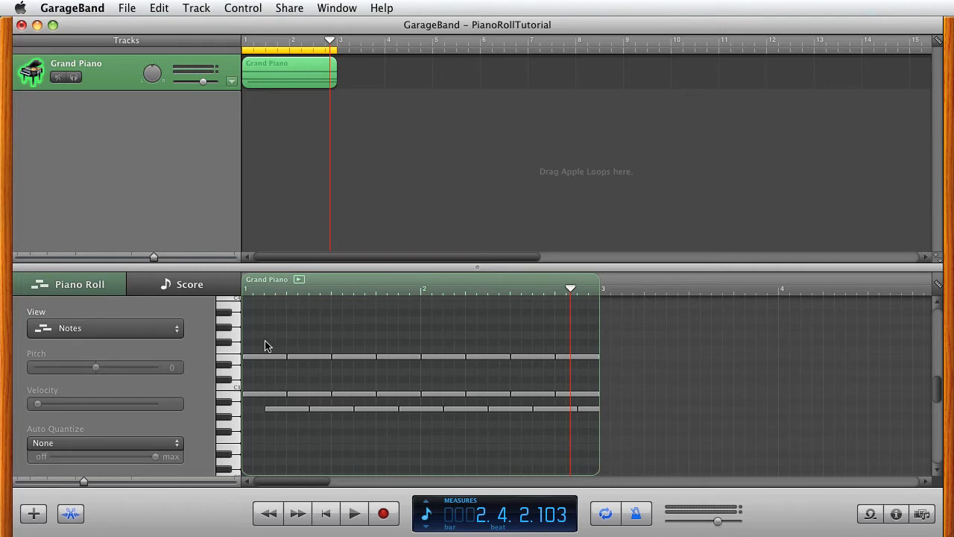
drag(265, 342, 246, 409)
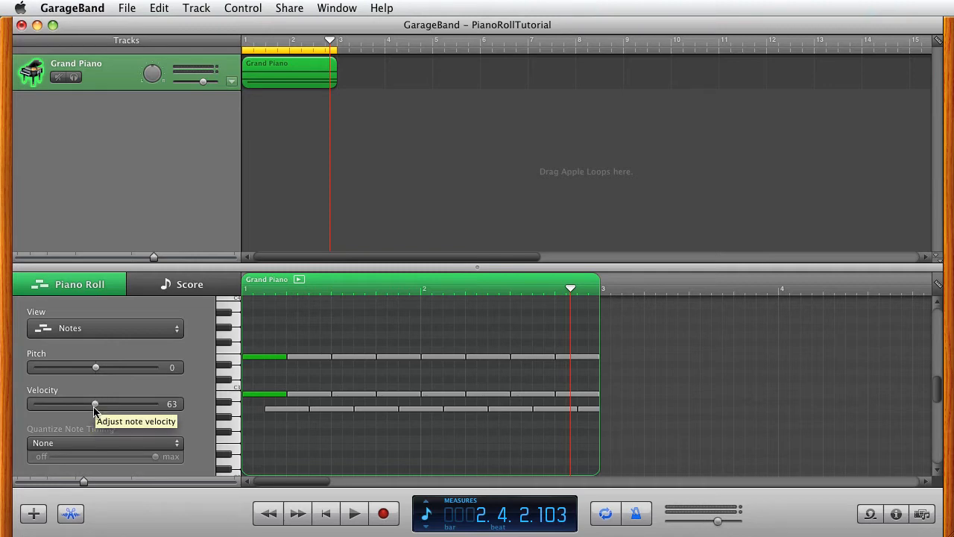
drag(95, 402, 179, 406)
right_click(174, 403)
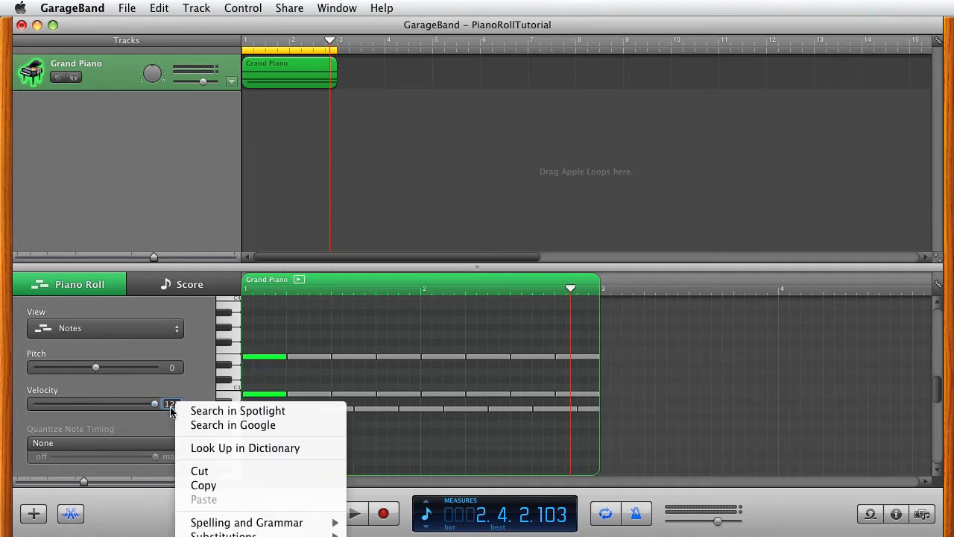
click(167, 429)
click(326, 513)
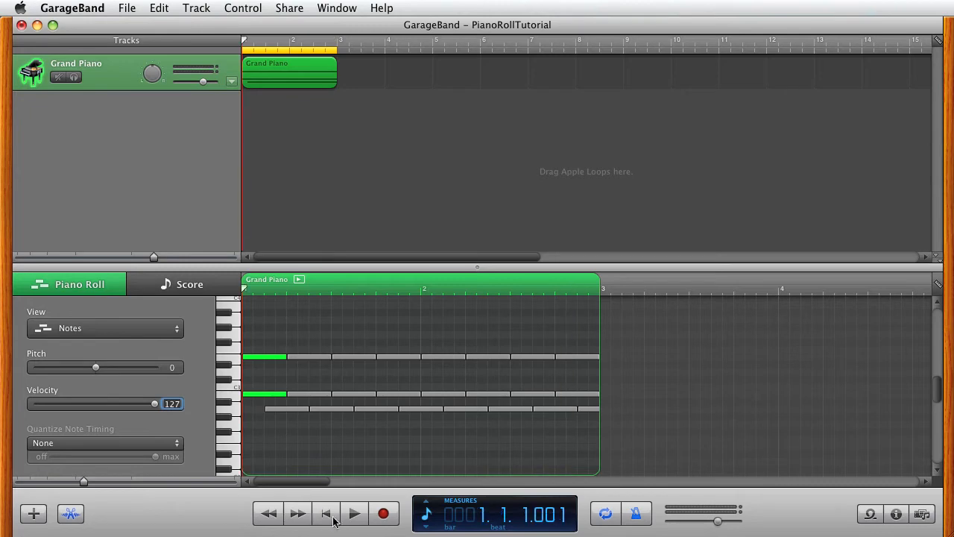
click(355, 513)
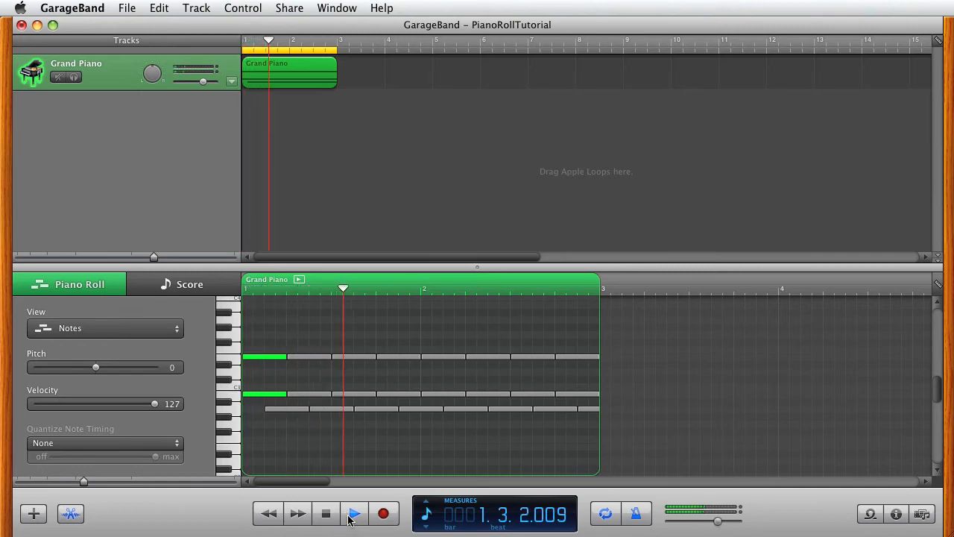
click(347, 520)
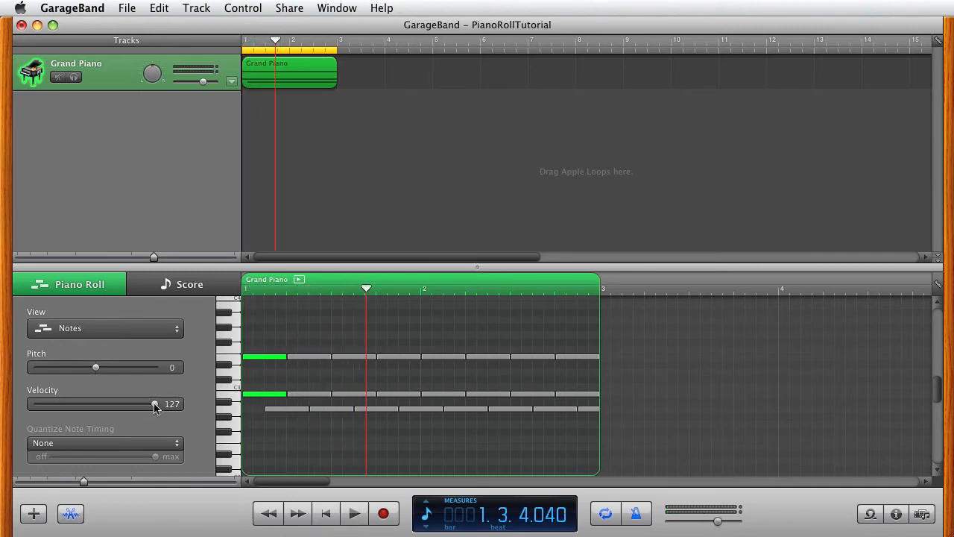
Lower the velocity of measure 1's opening note pair to 79, and set measure 2's opening pair in the same rows to 73
drag(155, 407, 110, 406)
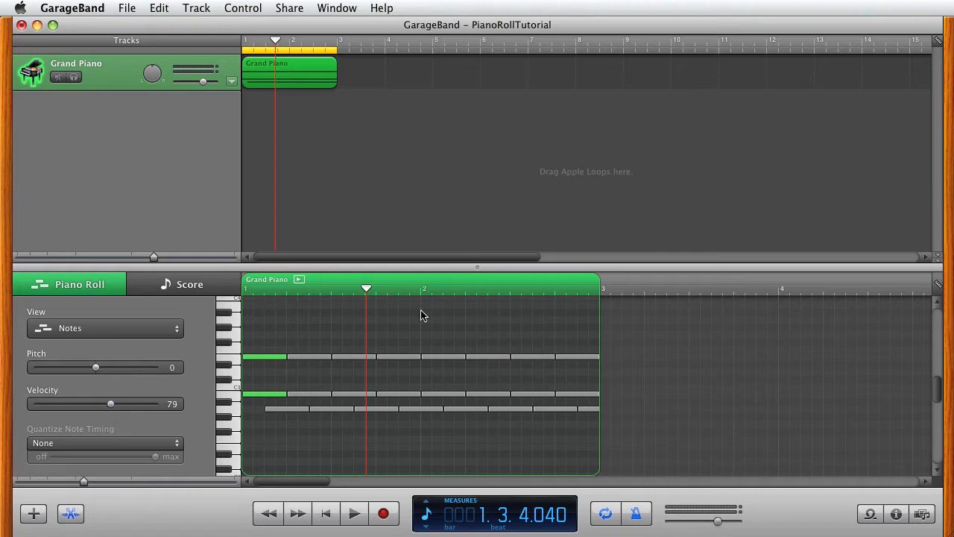
drag(433, 351, 432, 401)
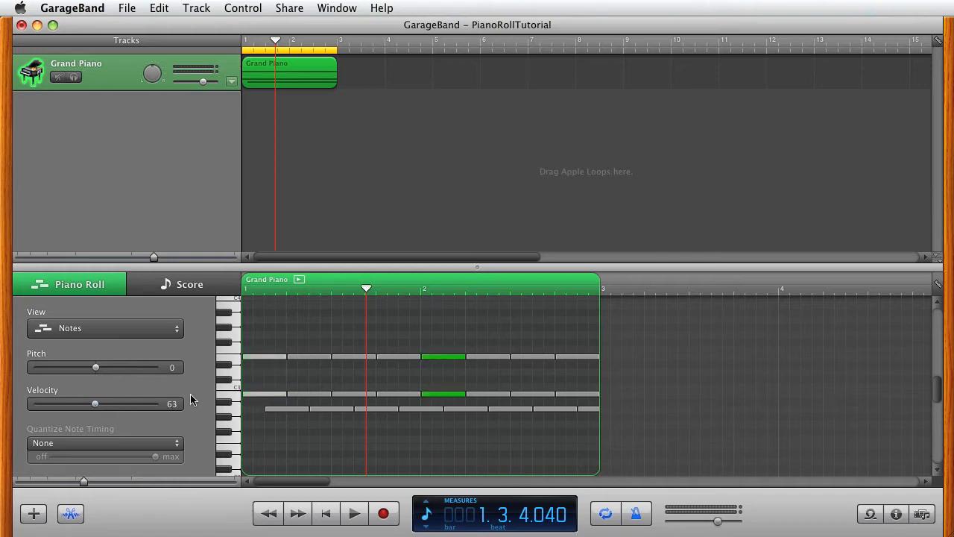
drag(96, 404, 106, 406)
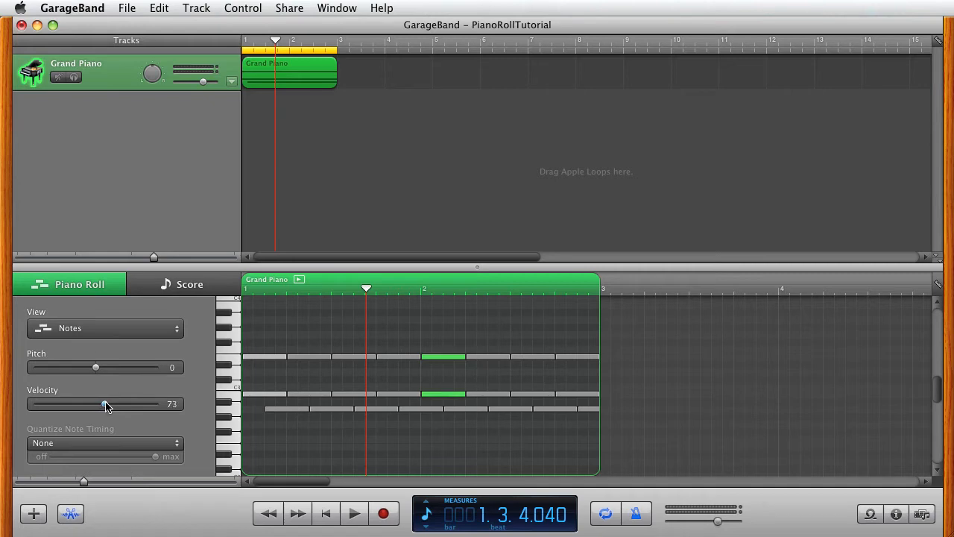
Set the velocity of measure 1's opening note pair to 75, and play the region from the start
drag(282, 347, 251, 404)
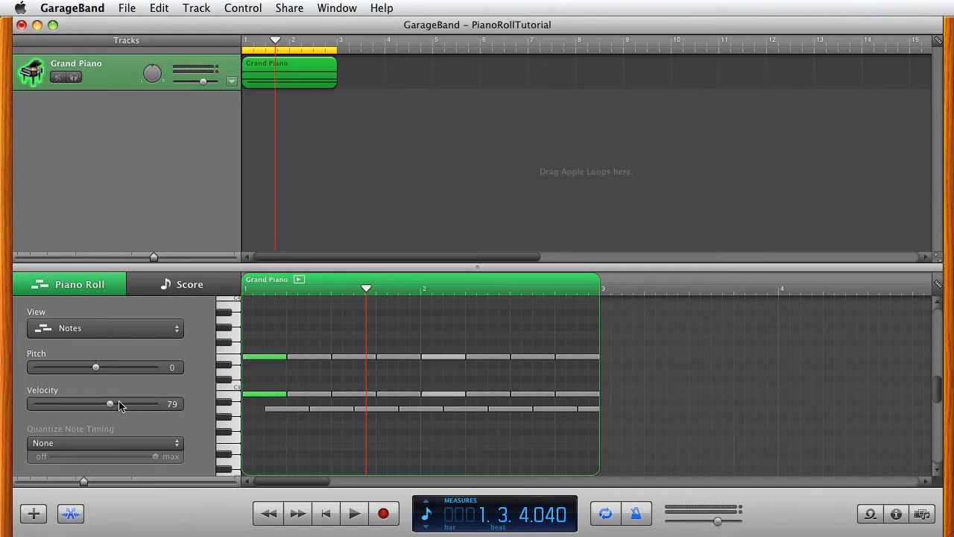
drag(110, 407, 107, 409)
click(322, 512)
click(348, 513)
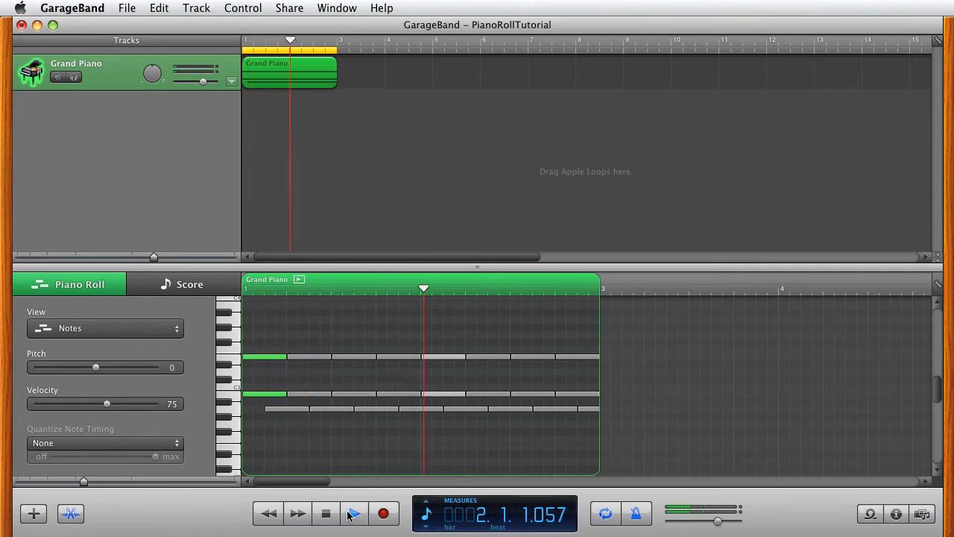
click(353, 517)
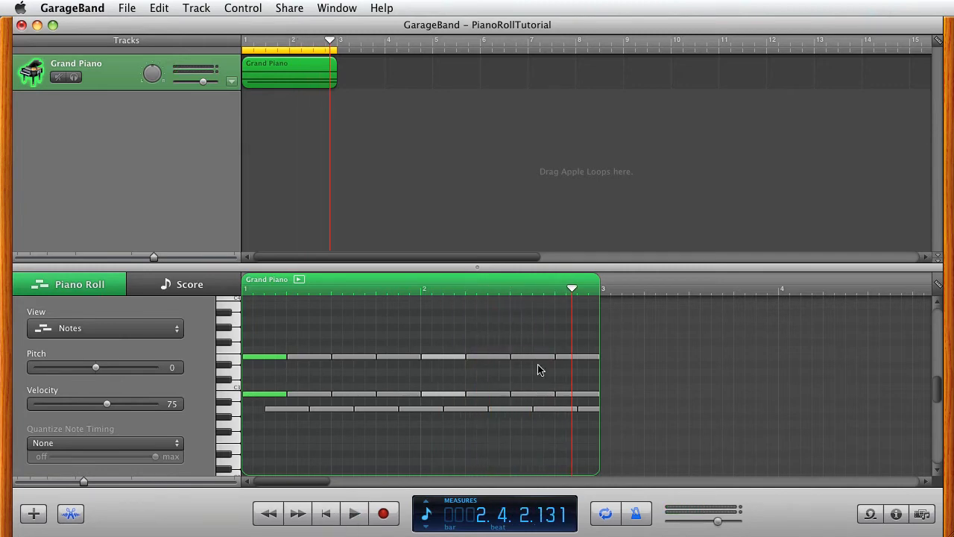
Set the region's pitch to -36 with the second upper-row note selected, and play the region from the start
click(468, 377)
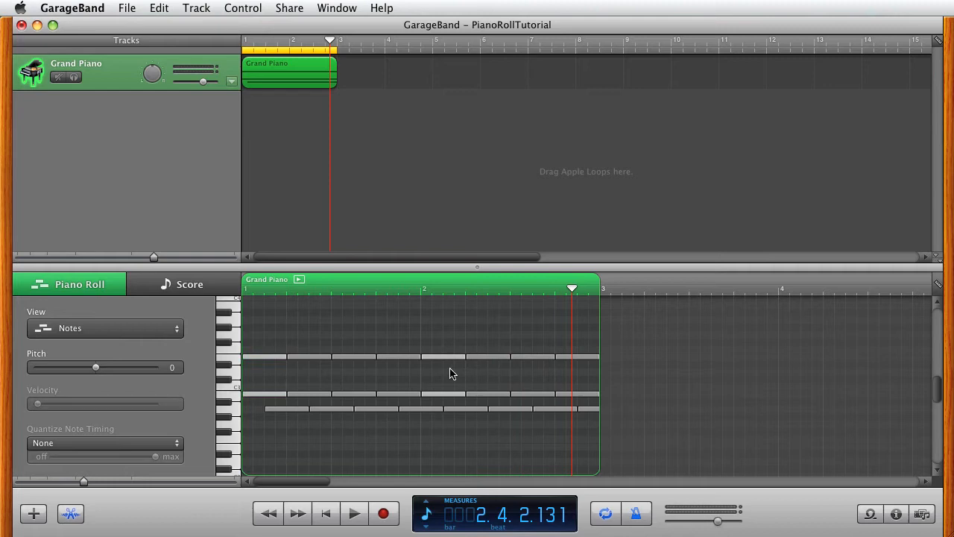
click(292, 356)
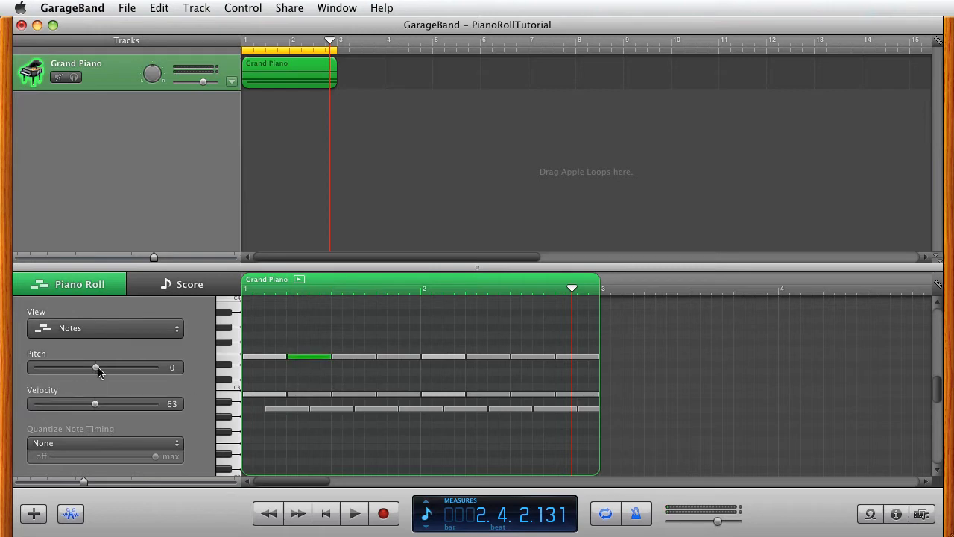
drag(97, 370, 36, 370)
click(326, 513)
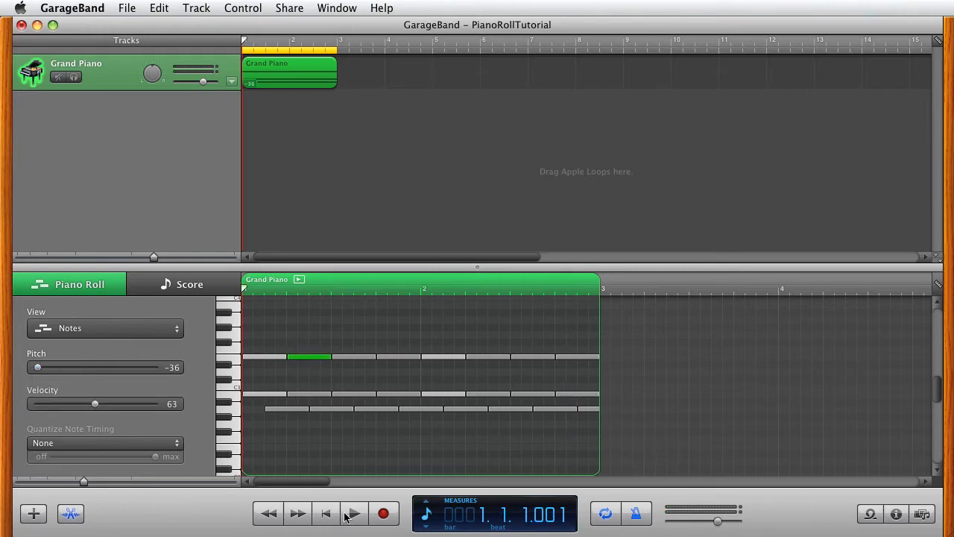
click(354, 515)
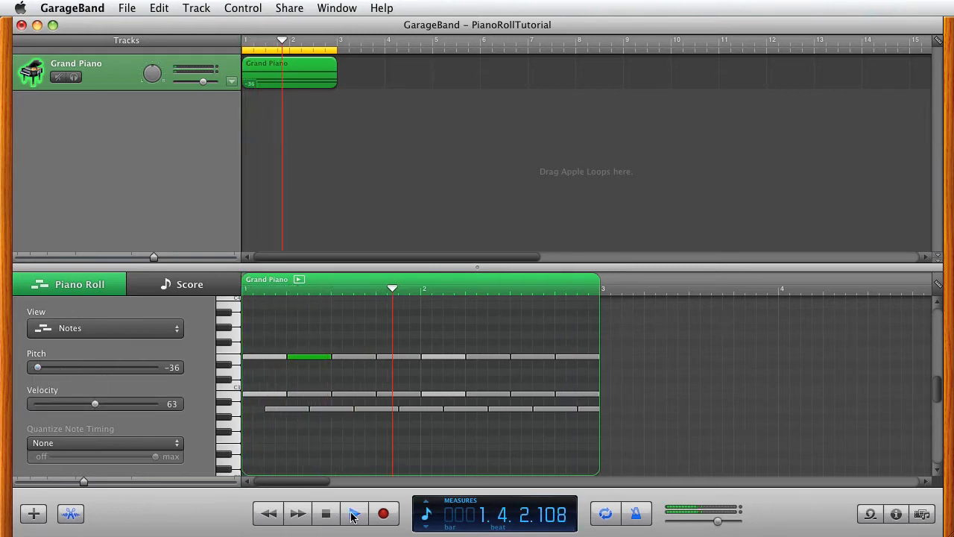
click(353, 514)
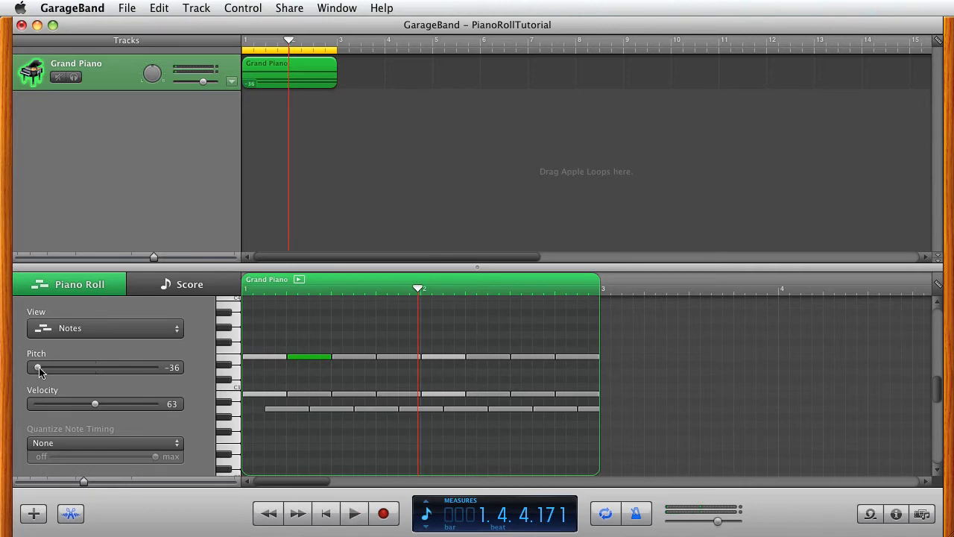
Reset the region's pitch to 0, and place a copy of the region directly after it at measure 3
drag(40, 371, 98, 375)
click(300, 157)
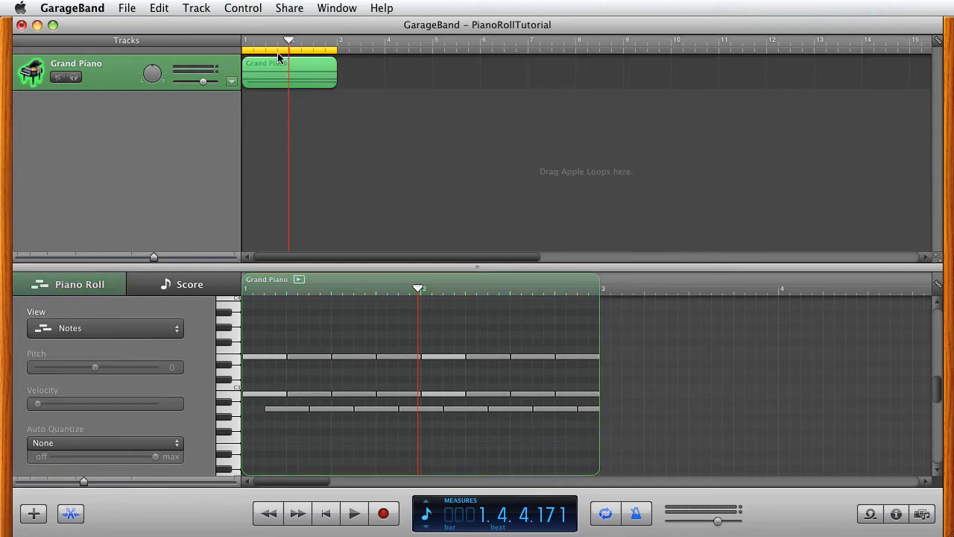
click(276, 72)
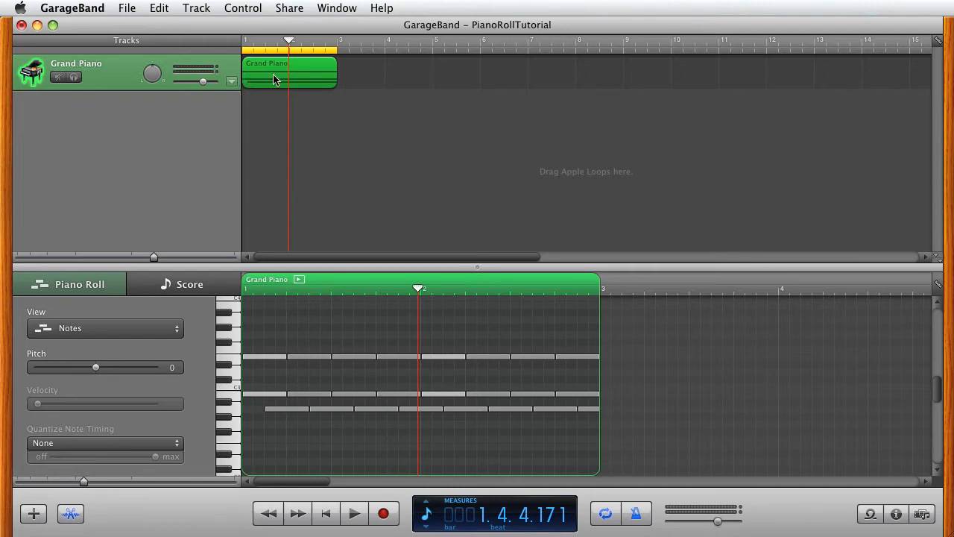
drag(274, 80, 372, 82)
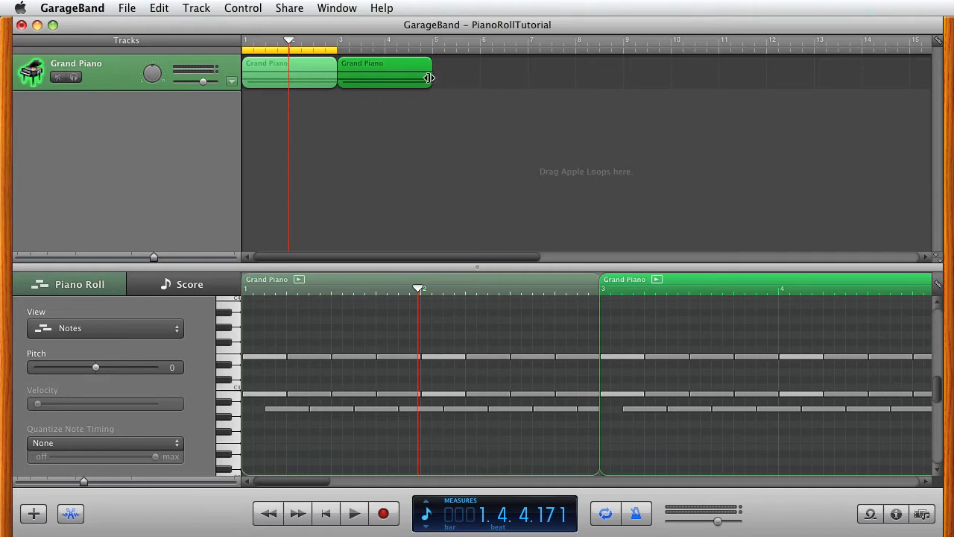
Try extending the copied region to about measure 10, undo that, and stretch the cycle area to end at measure 5
drag(430, 74, 670, 74)
key(super+z)
drag(335, 47, 433, 47)
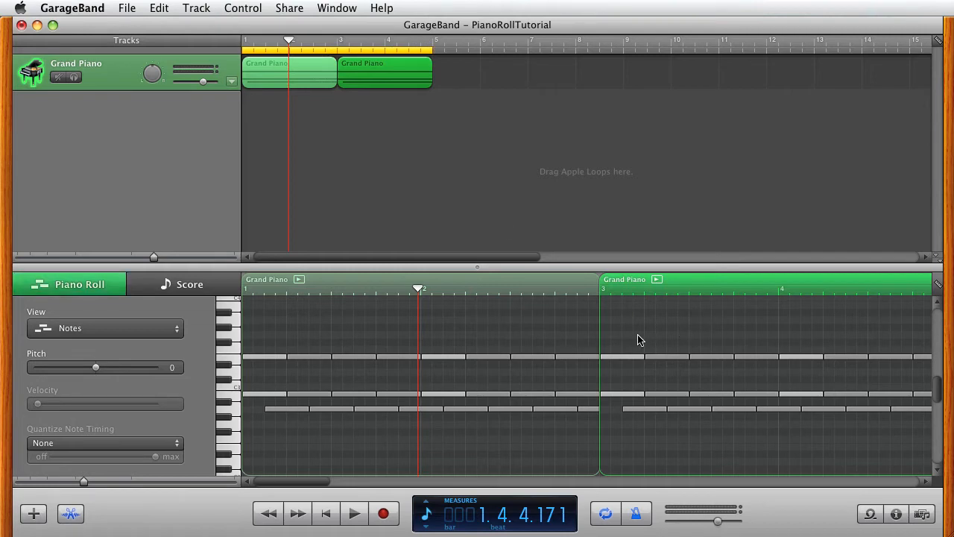
Set the second region's pitch to -18 with all its notes selected, and select each region in turn to compare them
drag(637, 336, 743, 427)
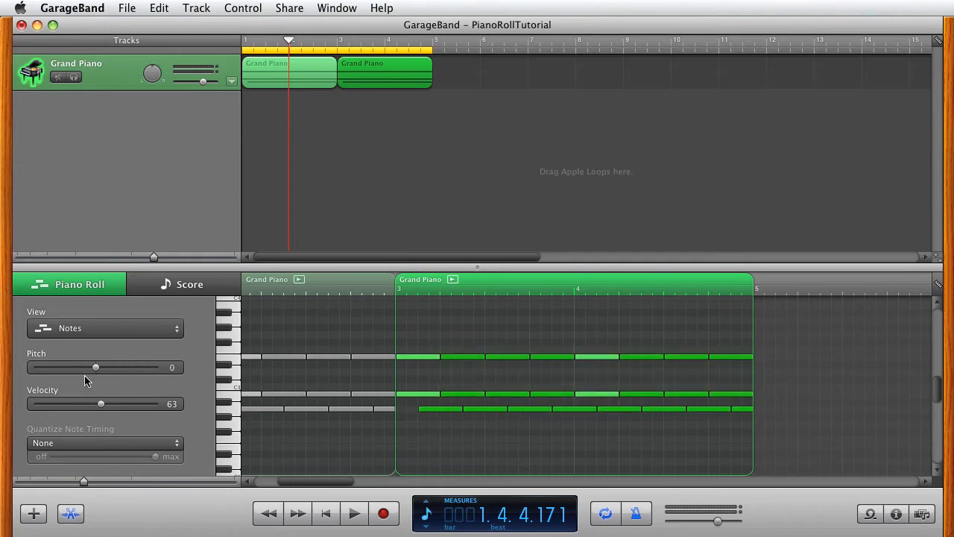
drag(95, 367, 67, 370)
click(282, 86)
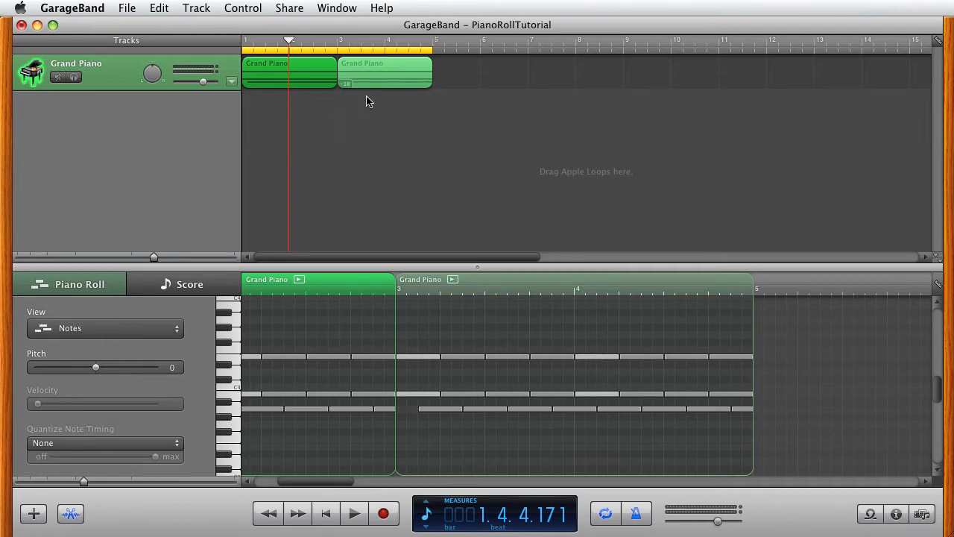
click(380, 82)
click(276, 66)
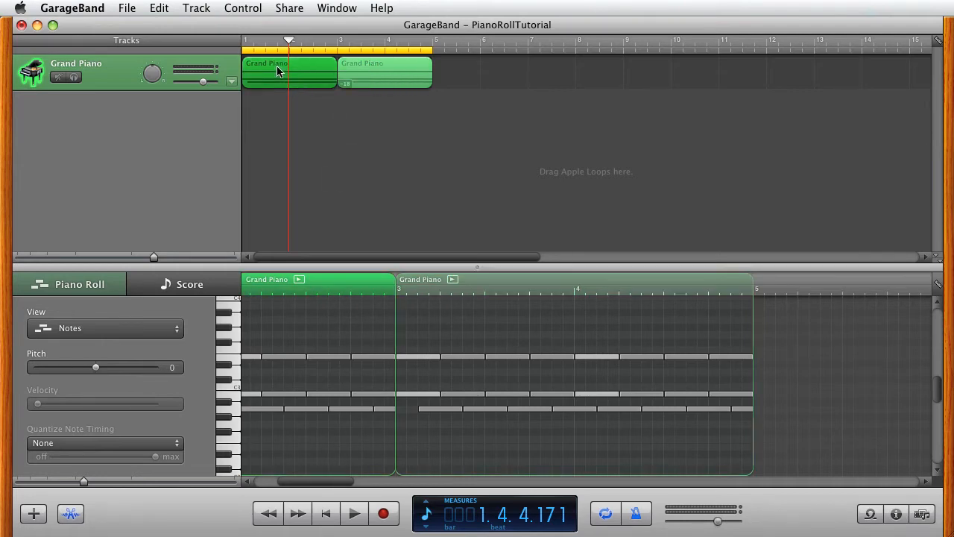
Set the second region's pitch to -5, and play both regions from the start
click(396, 82)
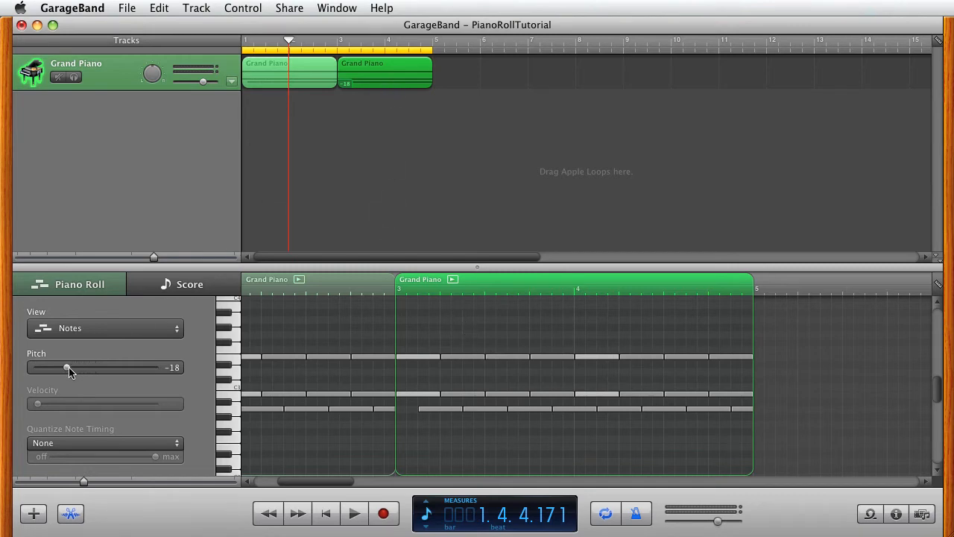
drag(68, 372, 87, 372)
click(326, 512)
click(354, 513)
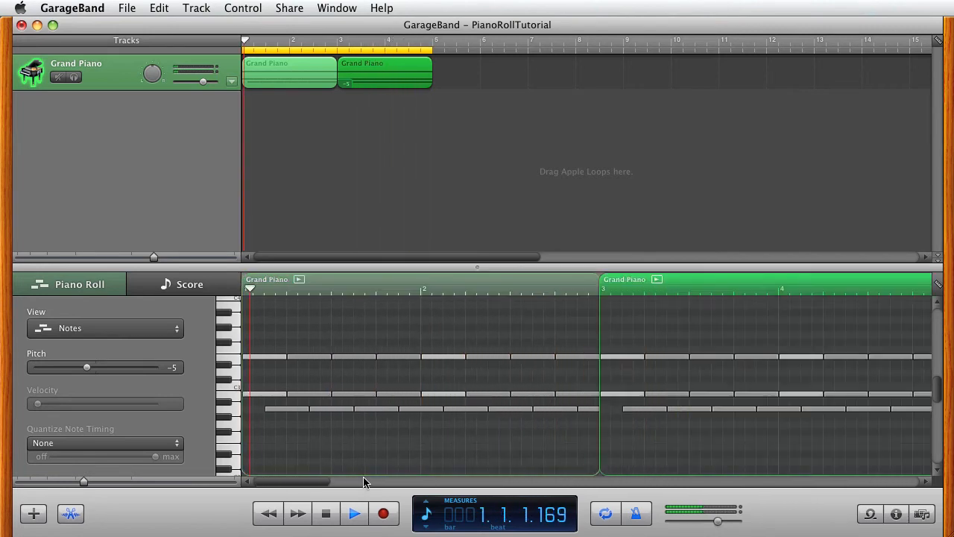
click(356, 514)
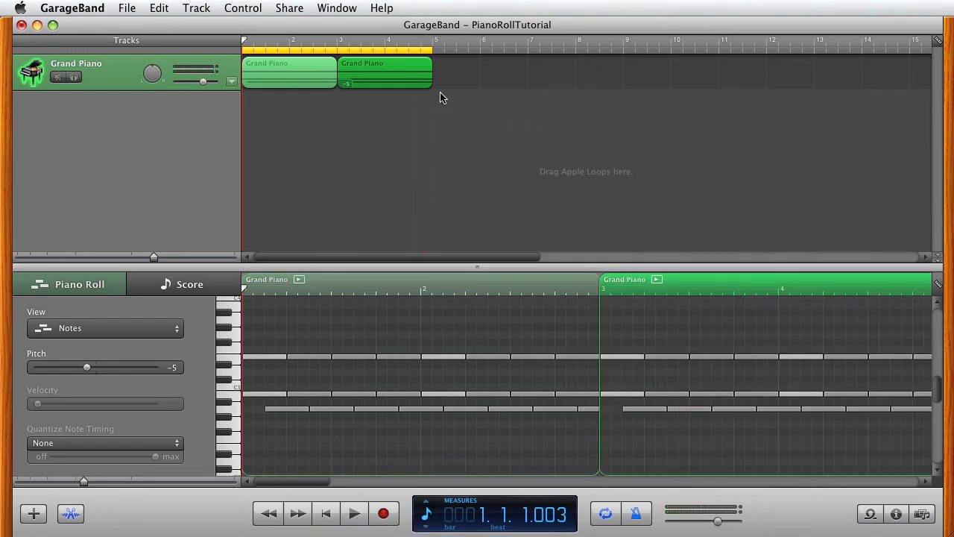
Copy the second region to measure 5 with its pitch set to 5, and extend the cycle area to end at measure 7
click(386, 146)
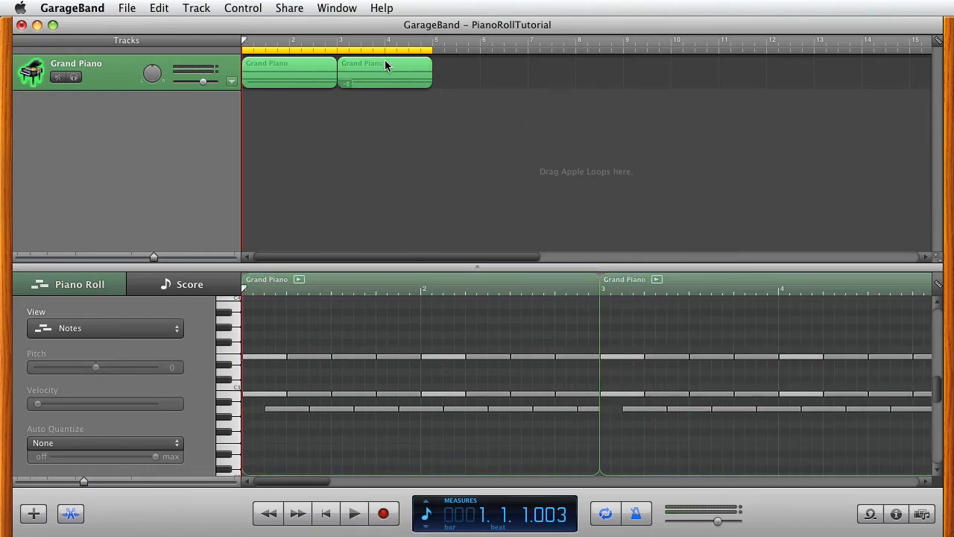
click(384, 64)
drag(380, 90, 511, 47)
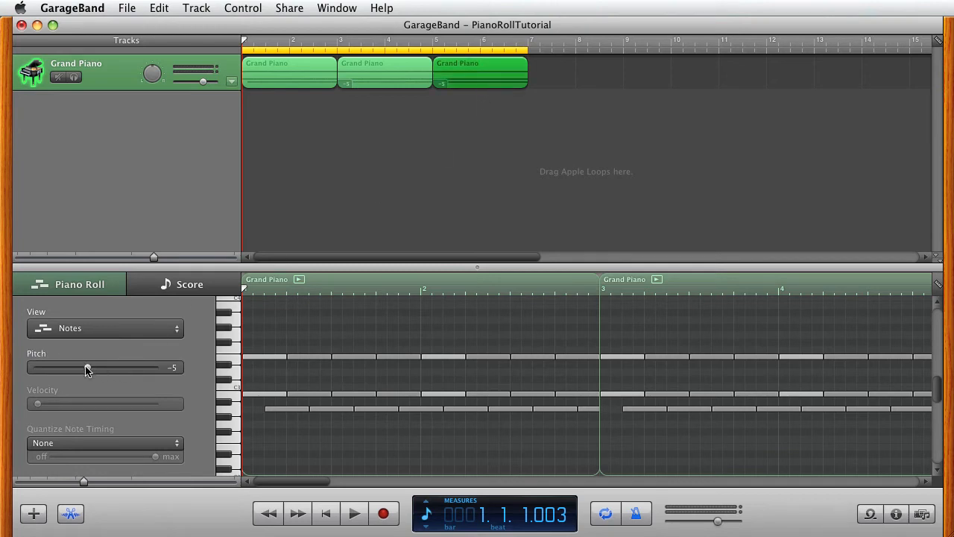
drag(86, 370, 105, 371)
Move the cycle area's start to late in measure 2, and play through the second and third regions
click(326, 513)
drag(241, 49, 329, 50)
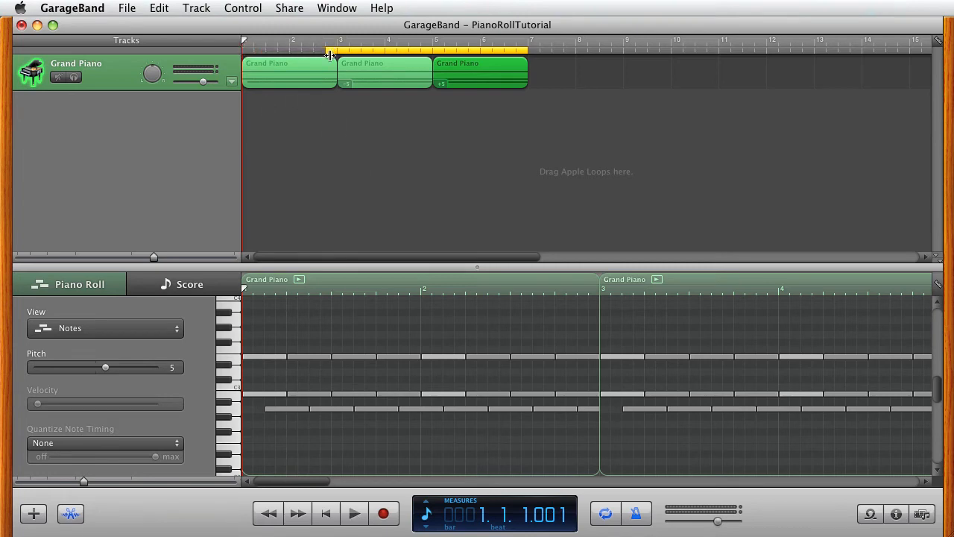
click(347, 517)
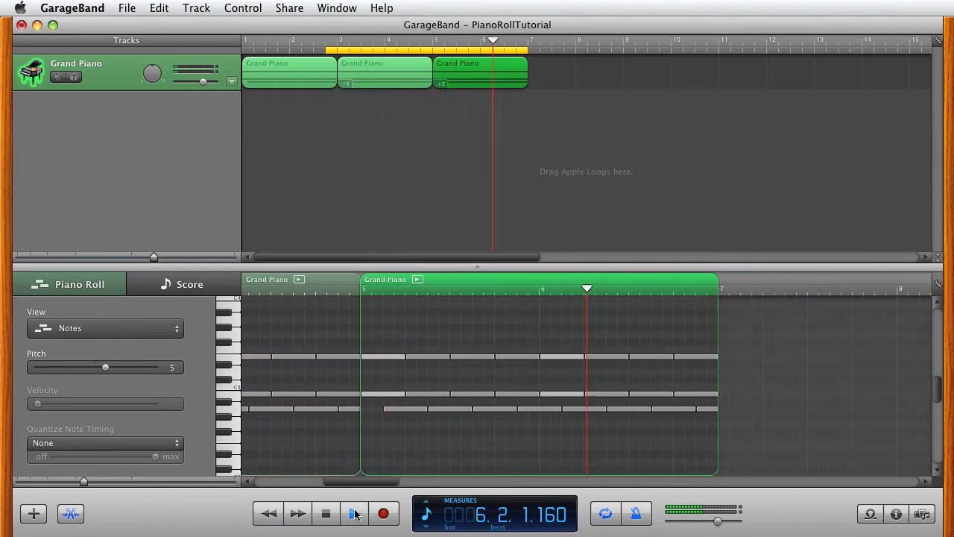
click(355, 514)
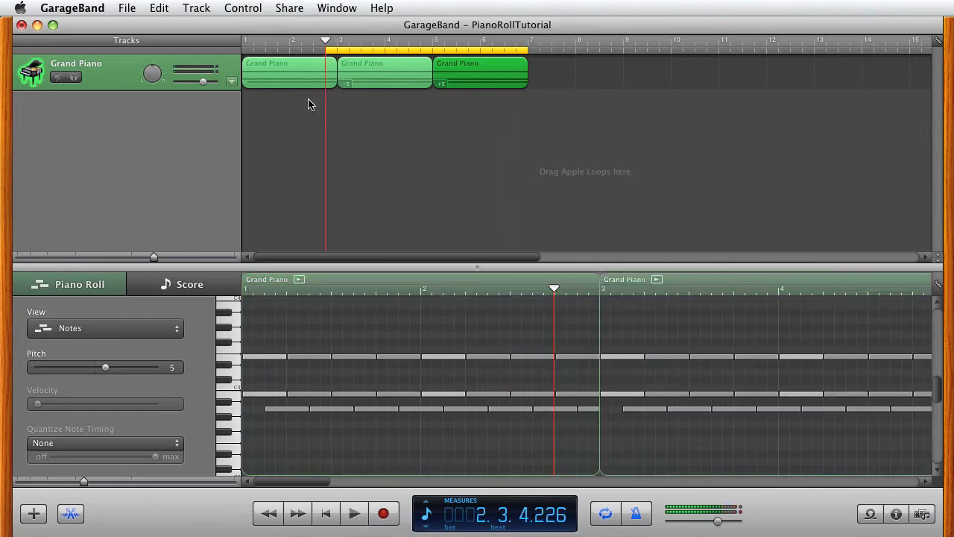
Restore the cycle area's start to measure 1 with the playhead at the beginning, and select the first and second regions in turn
drag(325, 51, 243, 51)
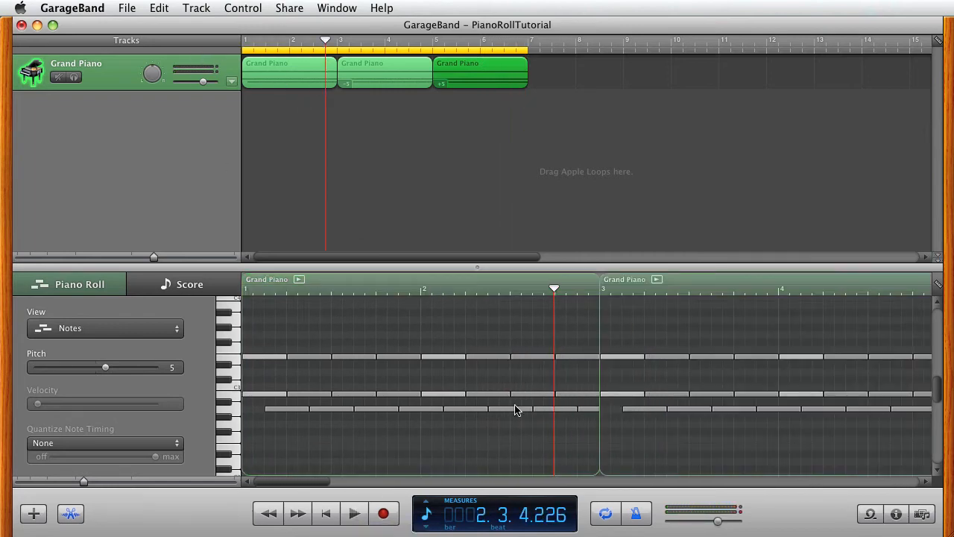
click(326, 514)
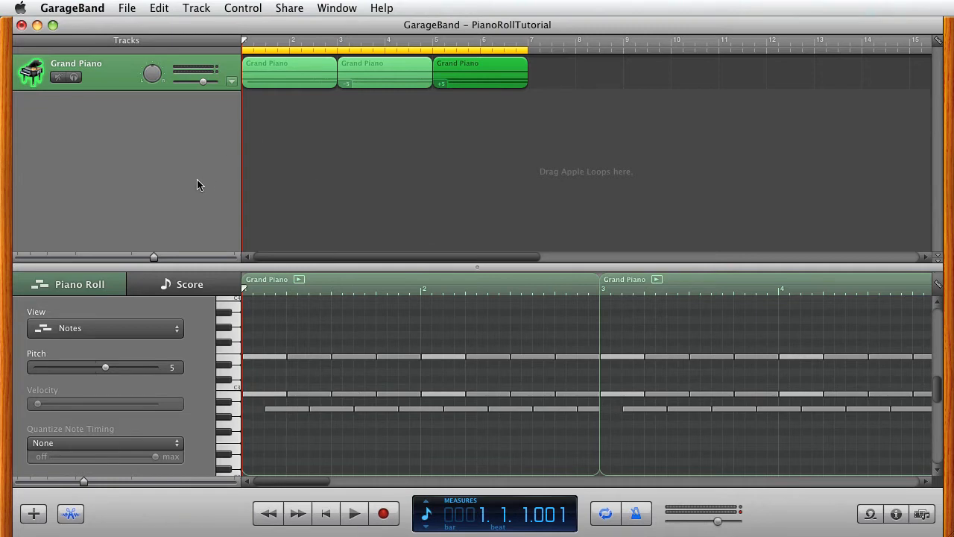
click(266, 60)
click(367, 83)
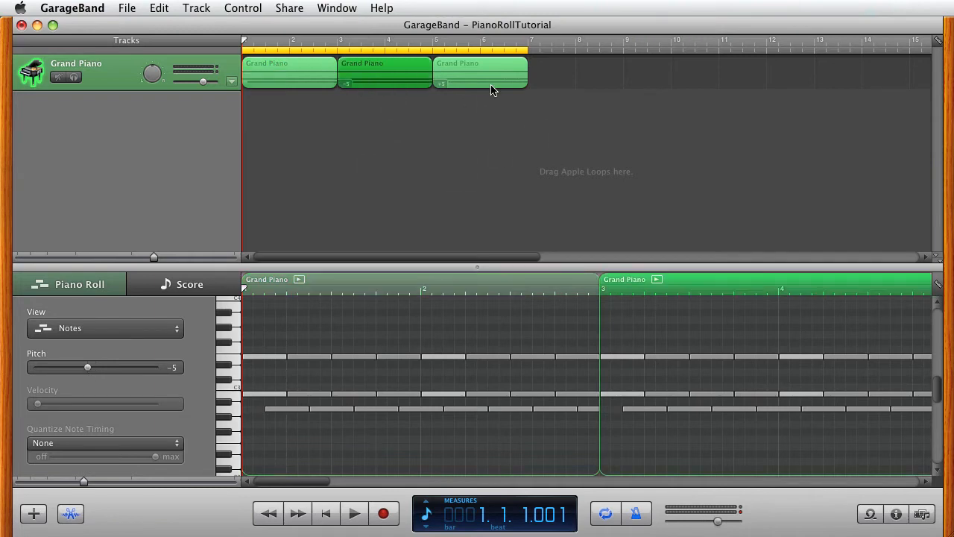
Add a new Software Instrument track to the project
click(492, 82)
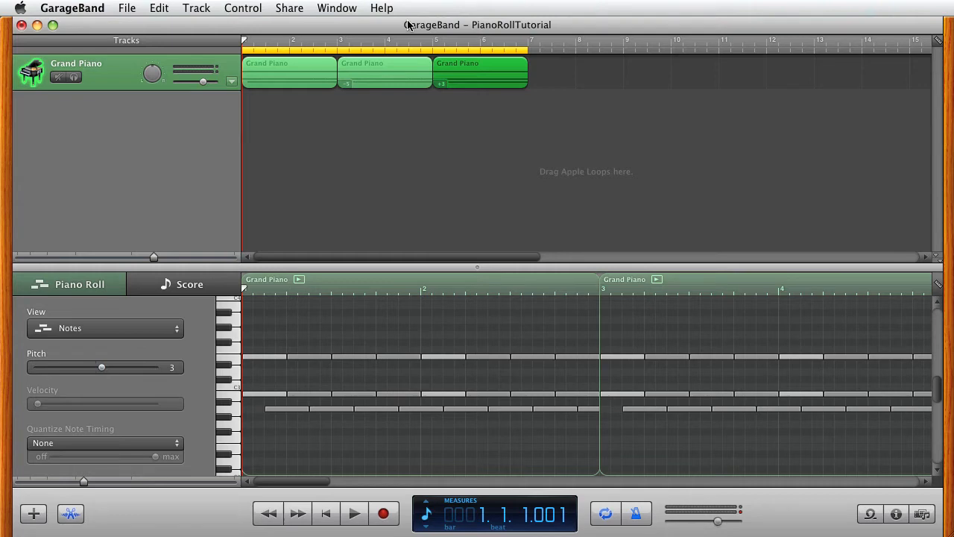
click(198, 9)
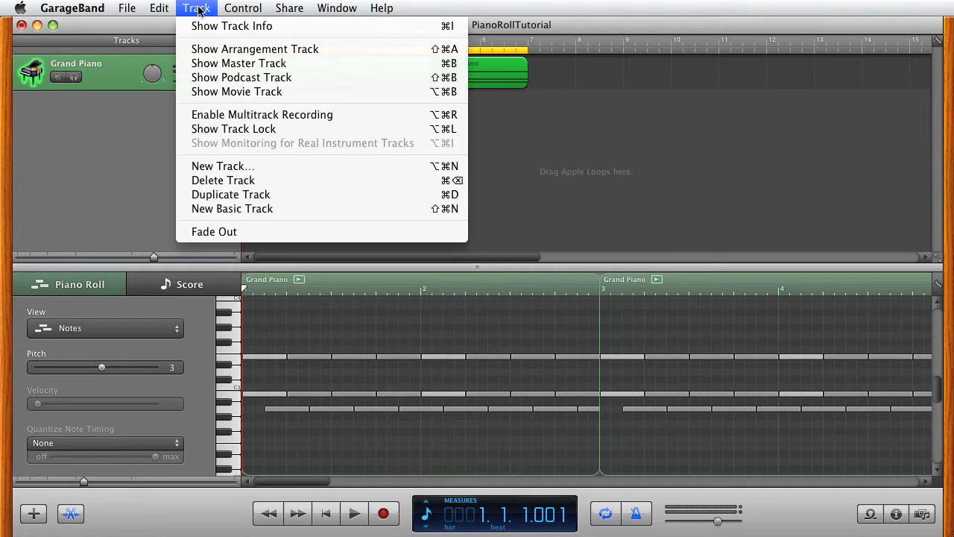
click(240, 167)
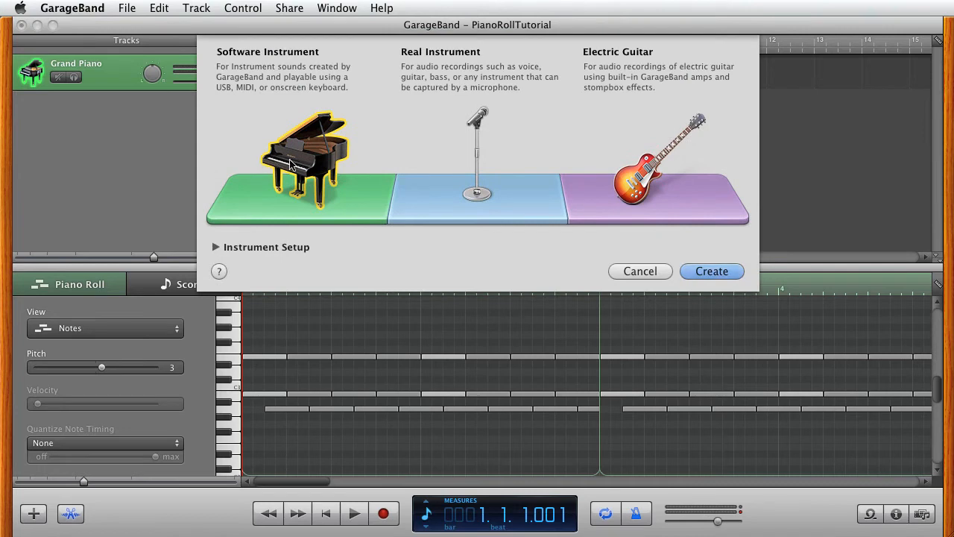
click(730, 271)
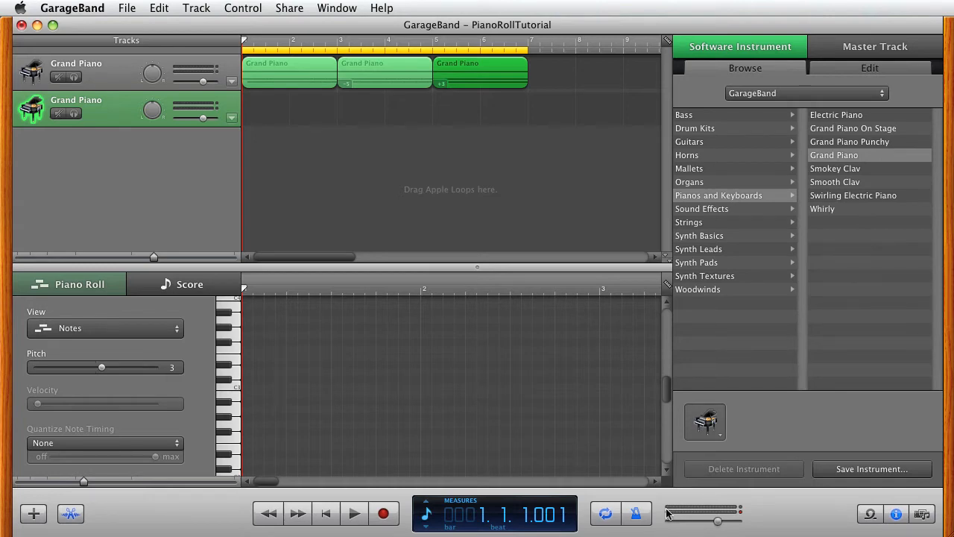
Create an empty region on the second Grand Piano track, extend it from measure 1 to measure 3, and hide the track info
click(99, 118)
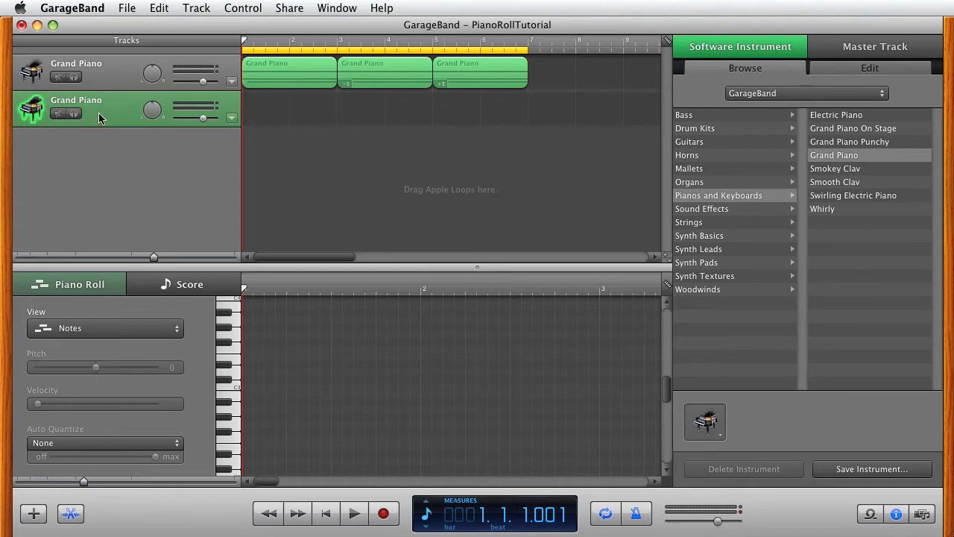
super+click(251, 102)
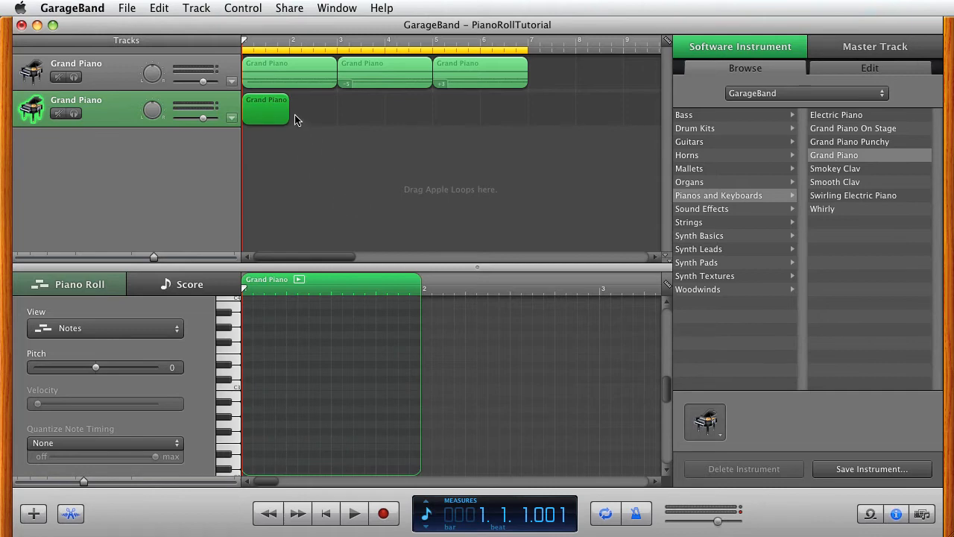
drag(289, 109, 331, 111)
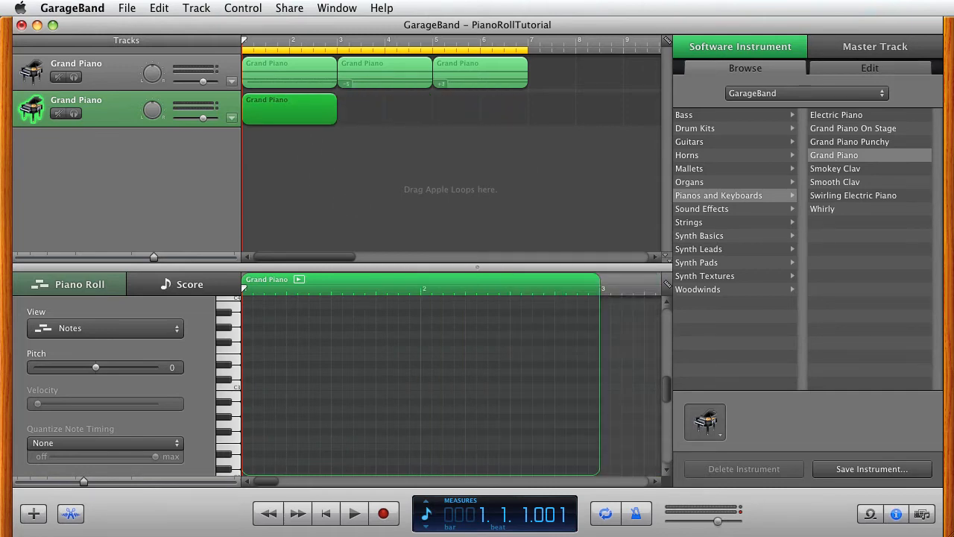
click(893, 513)
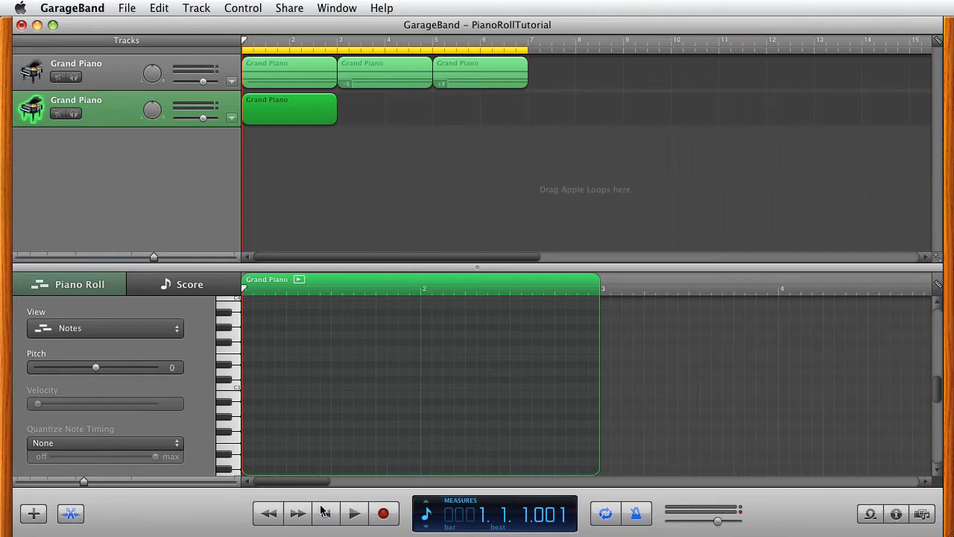
Add a one-beat note at the start of the new region, lower it one semitone to E2, and play it from the beginning
click(236, 393)
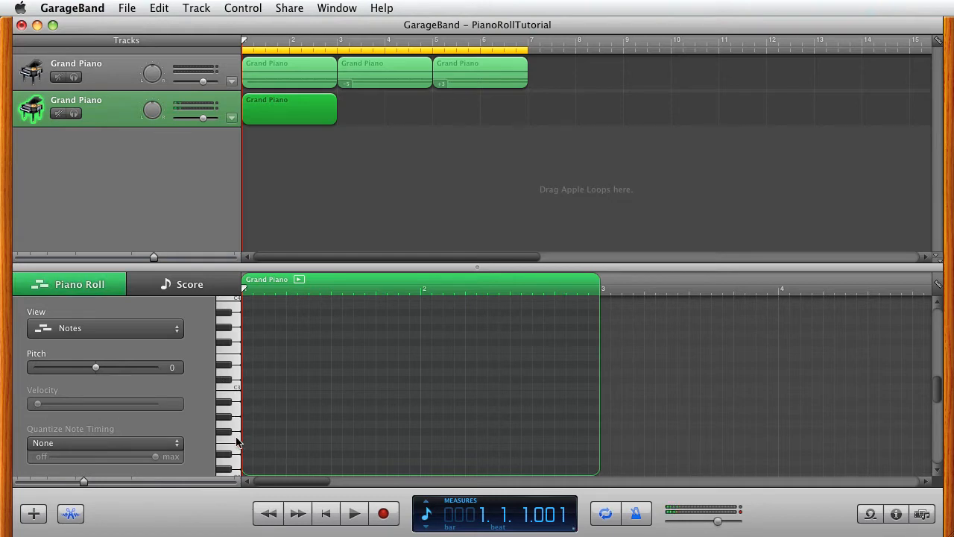
super+click(246, 437)
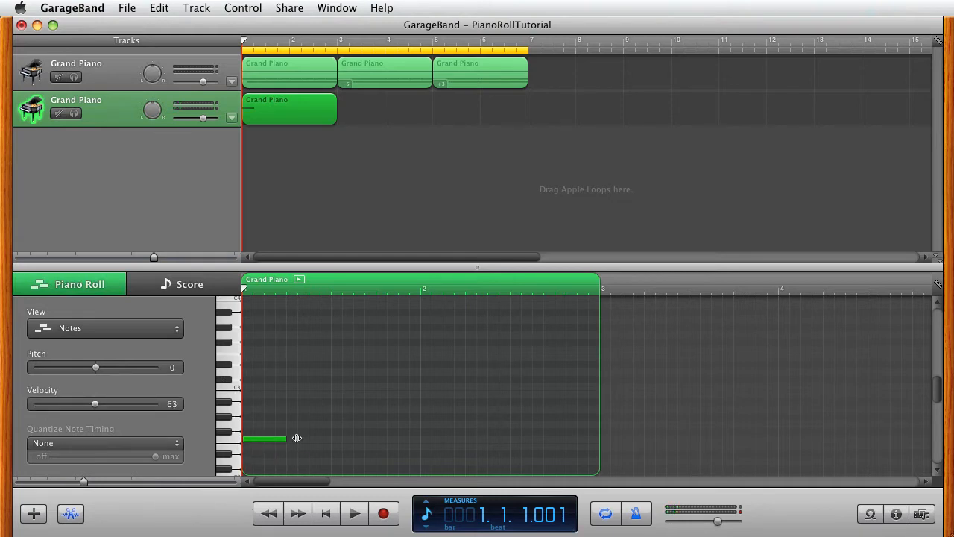
click(327, 513)
click(355, 512)
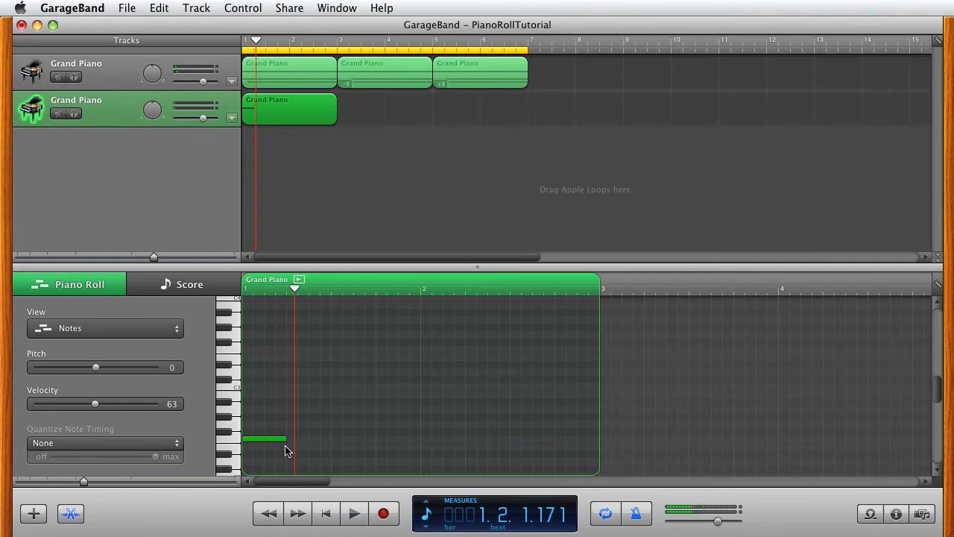
drag(255, 442, 257, 450)
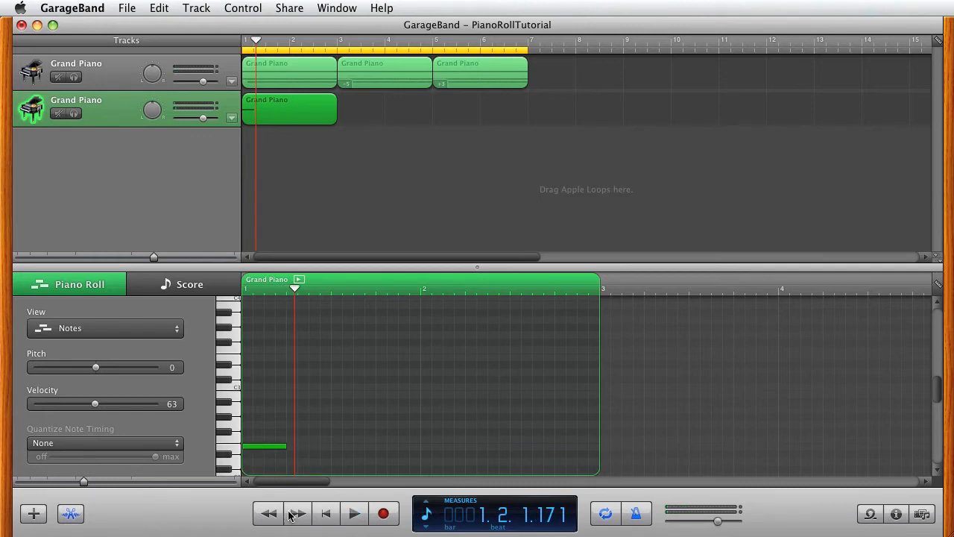
click(326, 513)
click(351, 514)
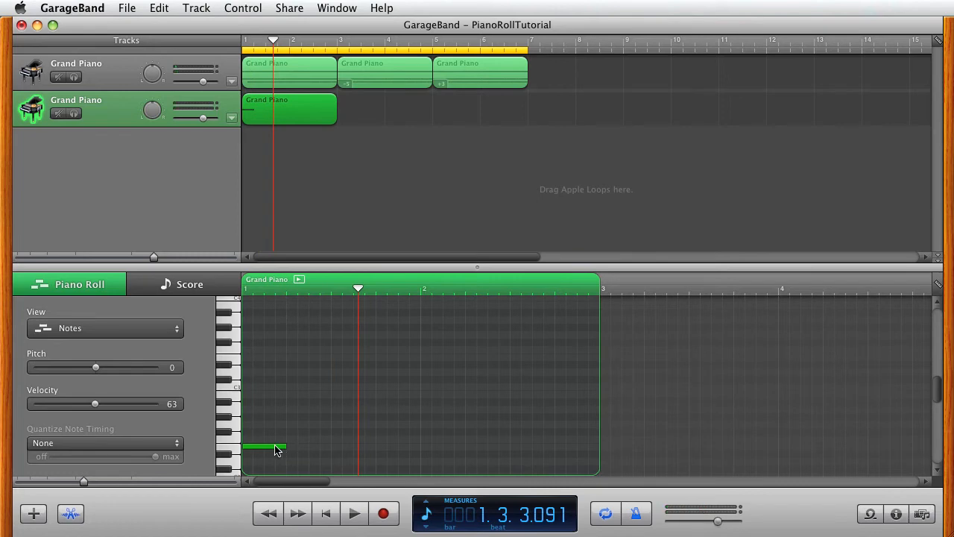
Duplicate the E2 note end to end until eight notes fill both measures, and play them from the beginning
click(275, 448)
drag(275, 446, 324, 447)
drag(370, 425, 345, 450)
drag(440, 431, 426, 448)
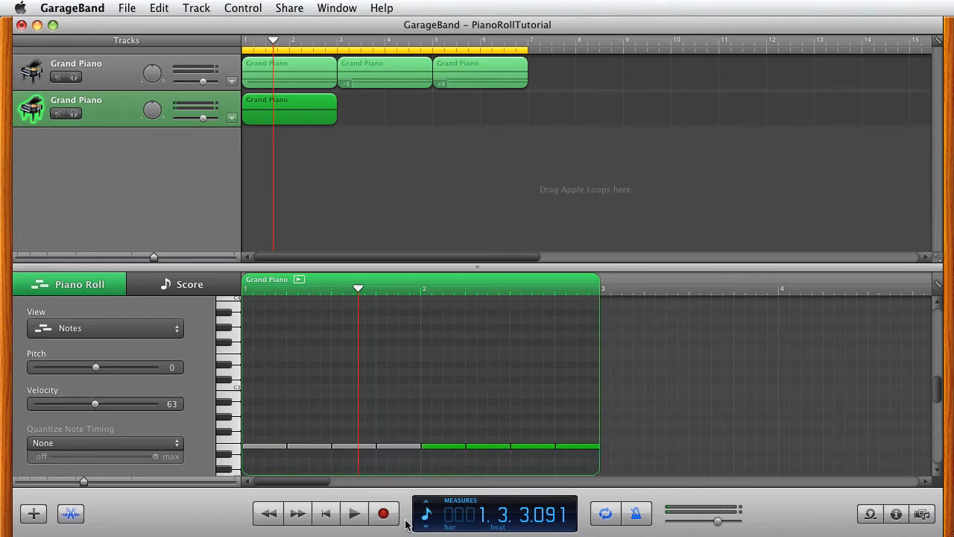
click(326, 515)
click(354, 516)
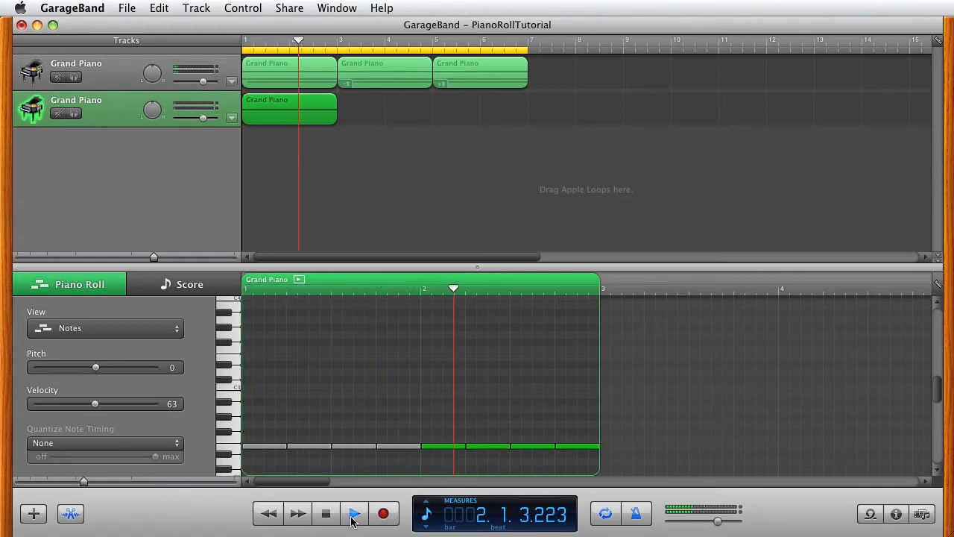
click(354, 515)
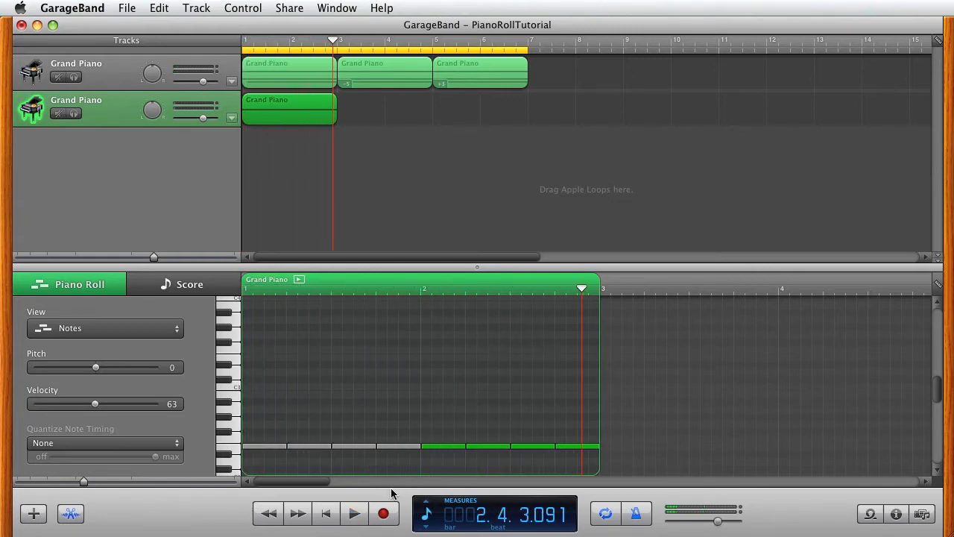
Lower all eight notes by two semitones from E2 to D2, and play the two measures from the beginning
click(396, 388)
scroll(395, 376, down, 5)
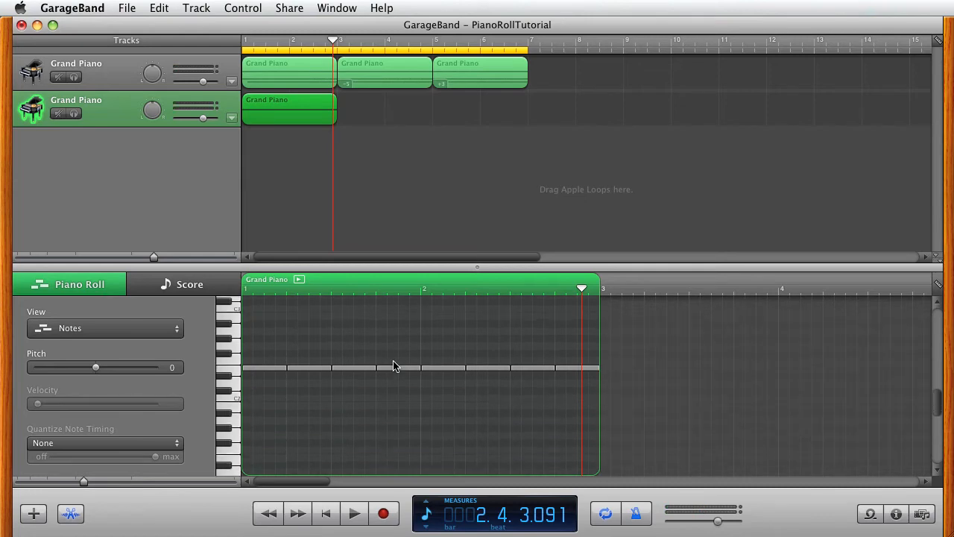
drag(253, 378, 605, 345)
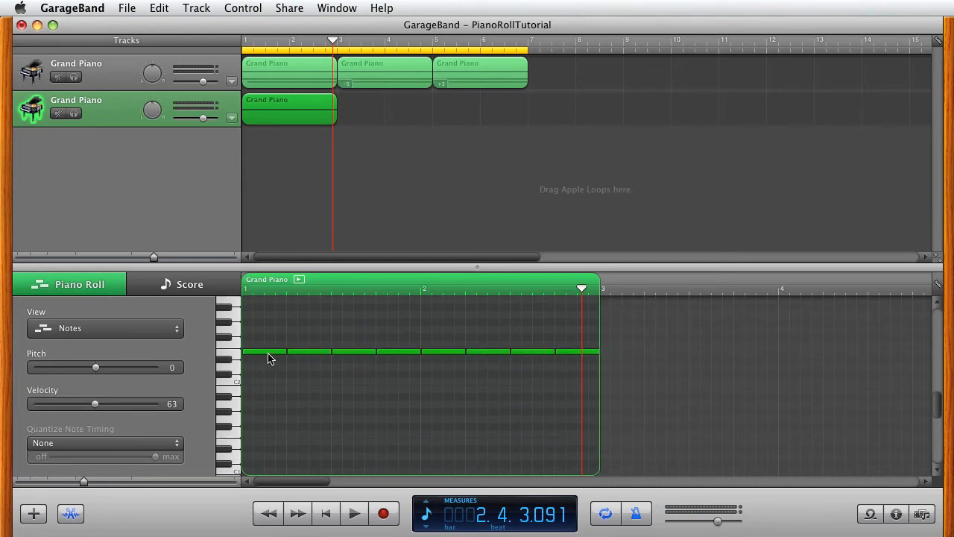
mouse_move(270, 358)
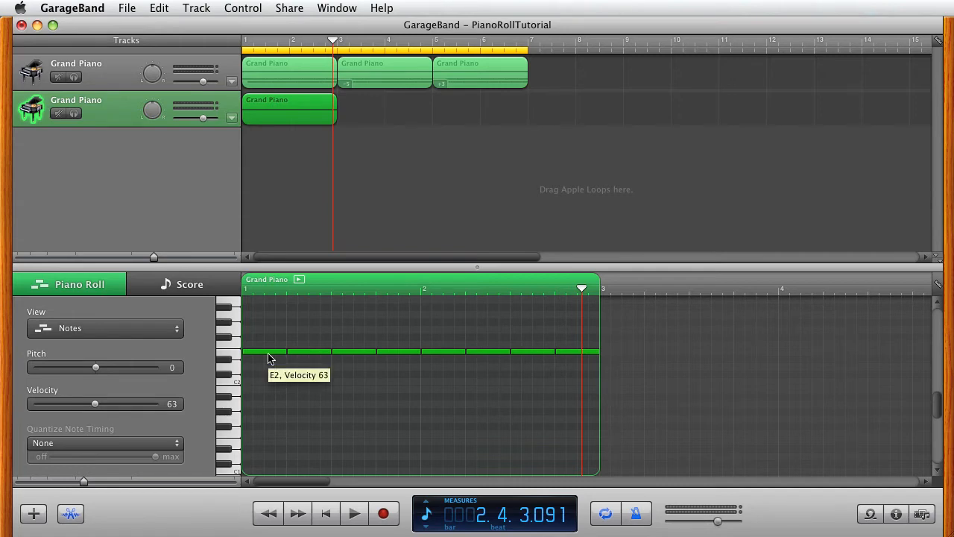
drag(270, 358, 270, 372)
click(327, 513)
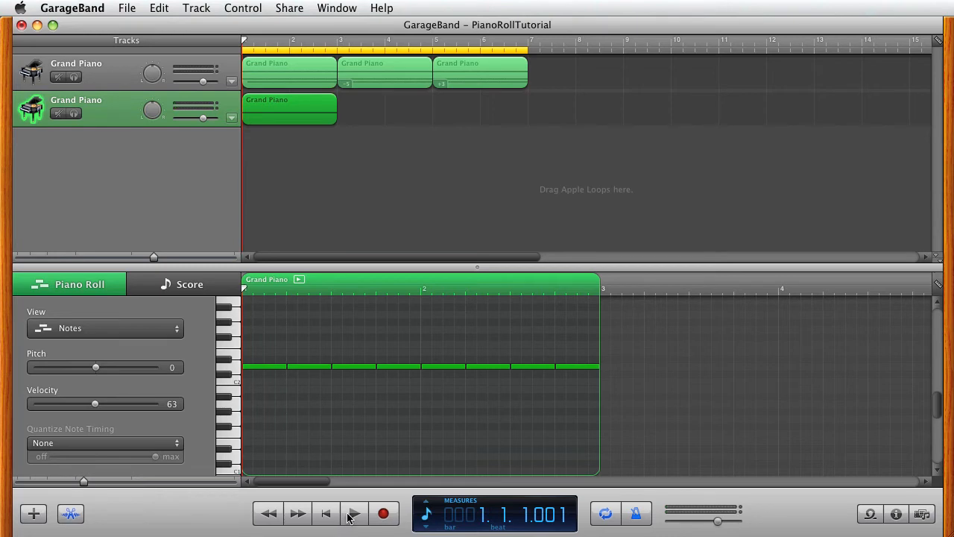
click(353, 513)
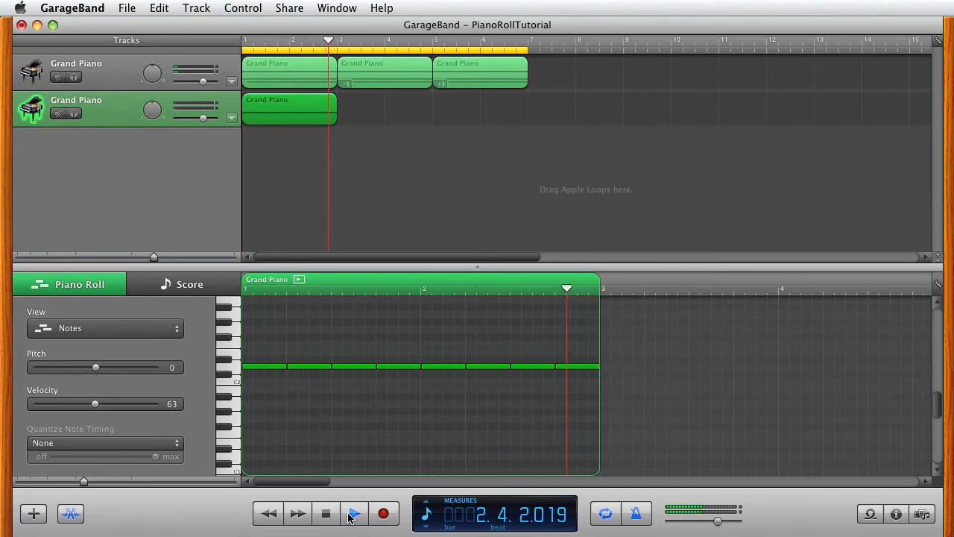
click(353, 513)
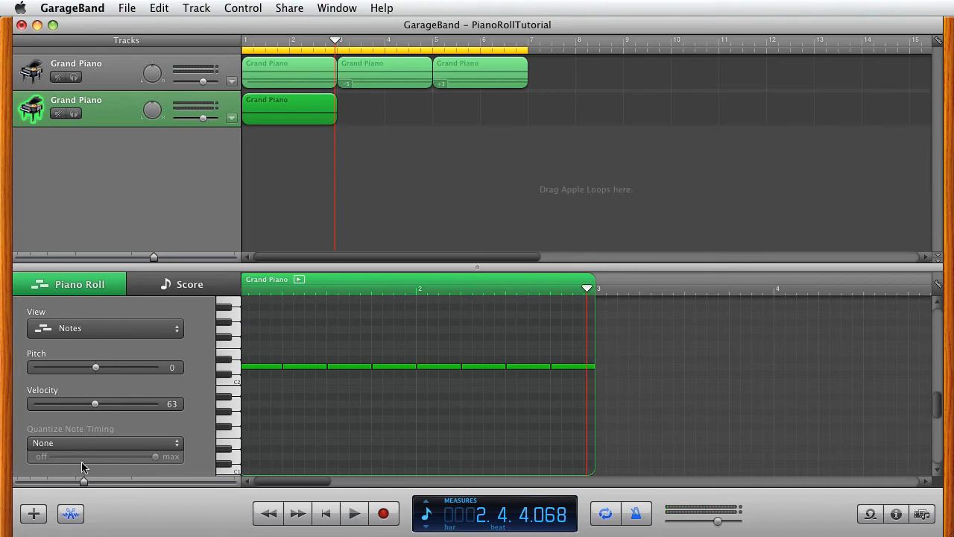
Set the velocity of all eight notes to 75, and play them from the beginning
drag(97, 407, 106, 407)
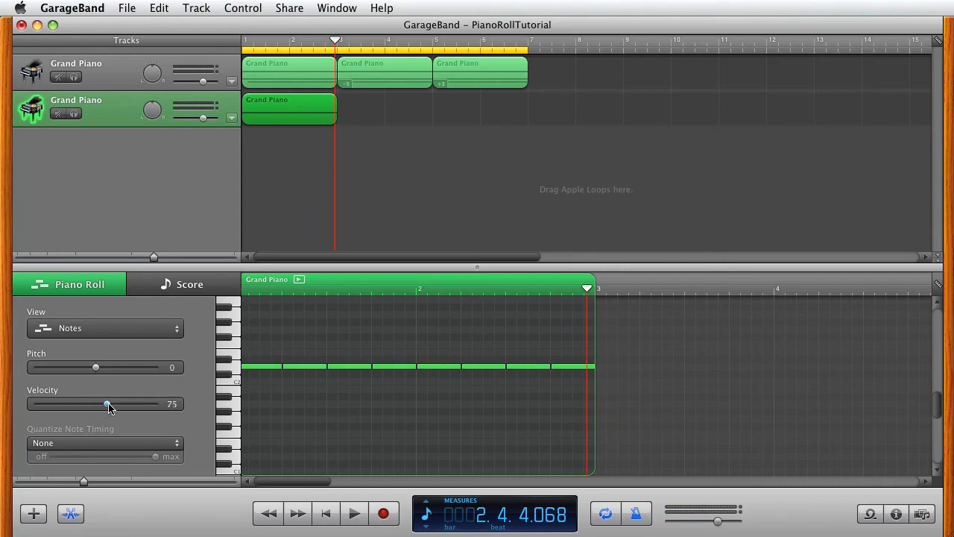
click(326, 514)
click(353, 513)
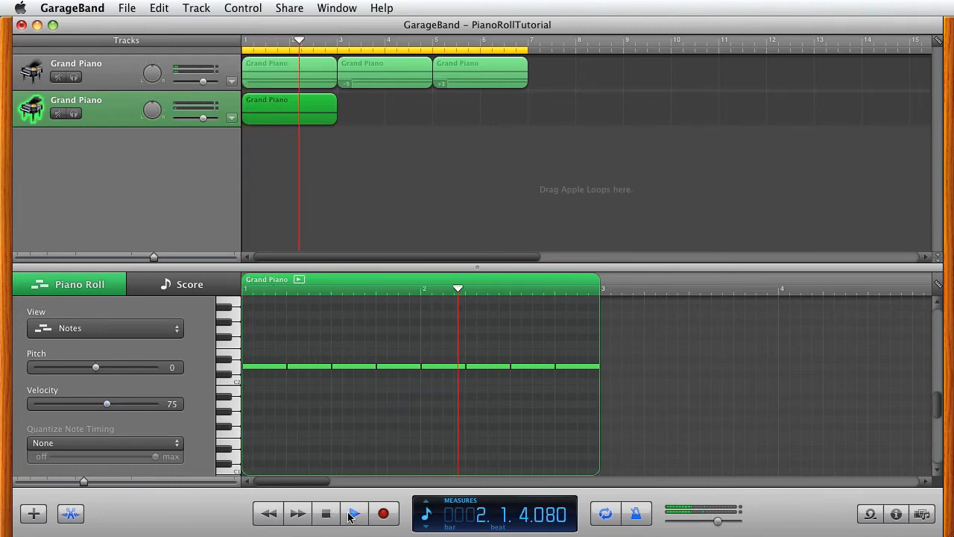
click(353, 513)
Delete the notes on beats 2 and 4 of both measures, and play the thinned pattern from the beginning
click(268, 363)
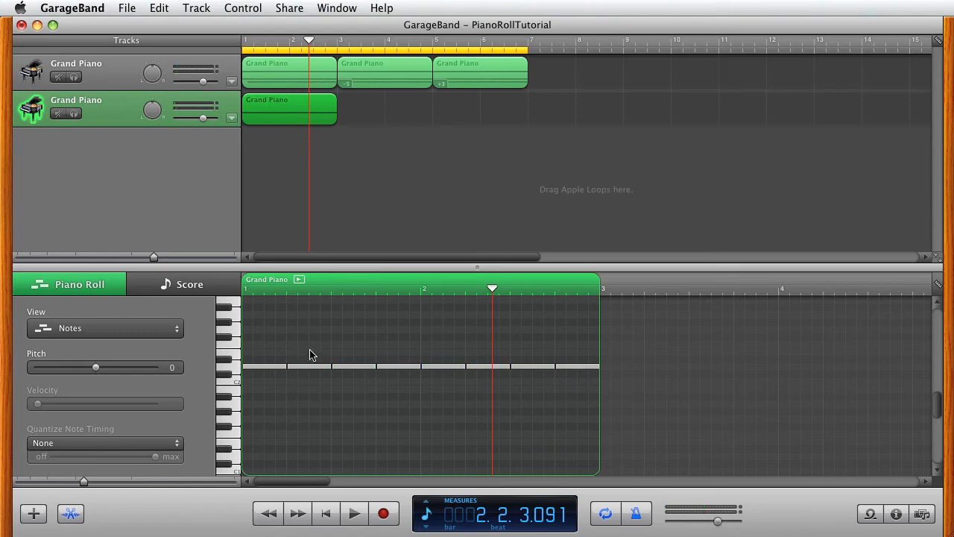
click(309, 366)
key(Delete)
click(403, 366)
key(Delete)
click(485, 365)
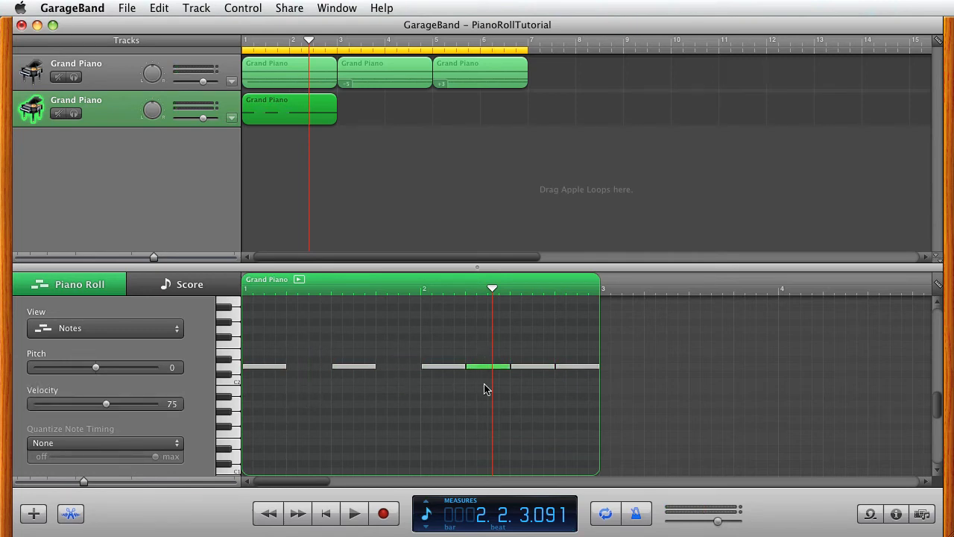
key(Delete)
click(571, 365)
key(Delete)
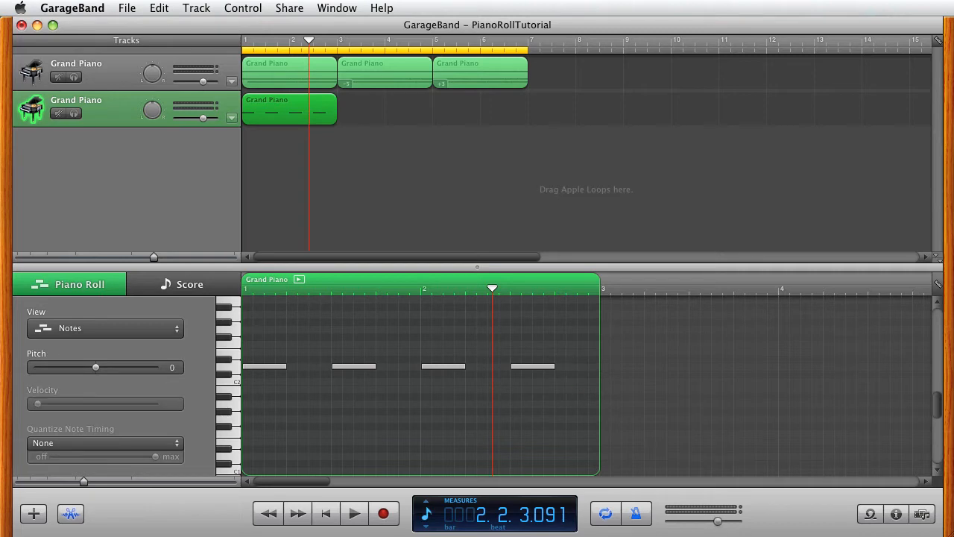
click(323, 509)
click(356, 513)
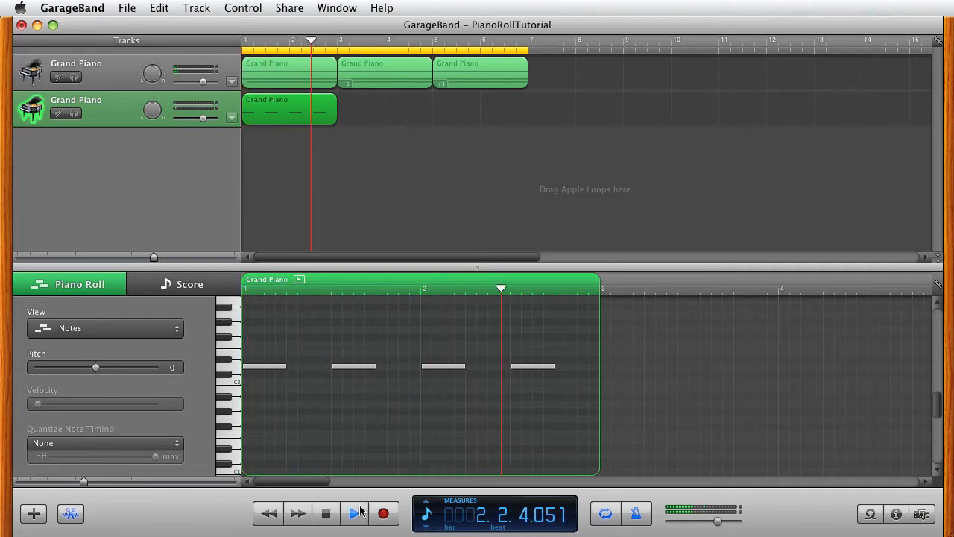
click(359, 511)
Delete the notes on beat 3 of both measures, leaving one note at the start of each measure
drag(378, 327, 347, 389)
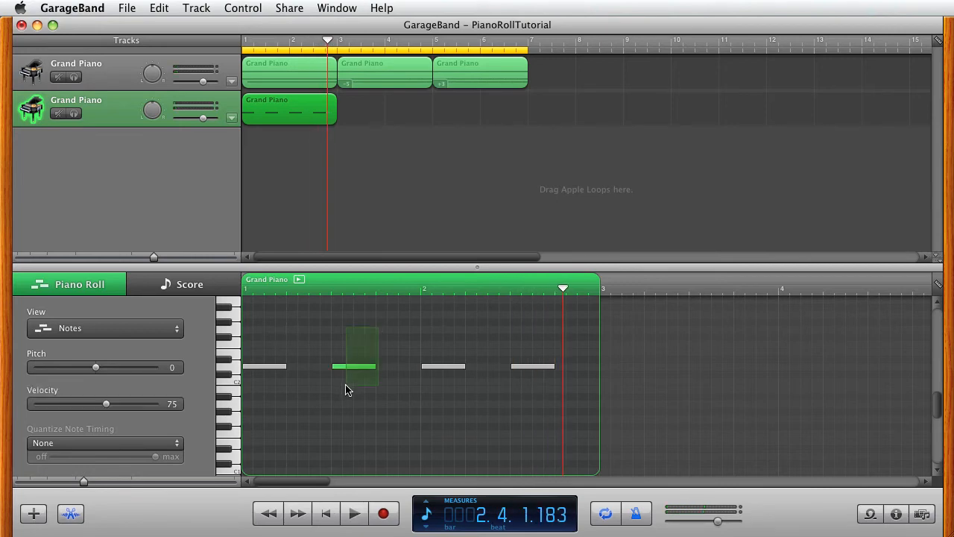
key(Delete)
drag(543, 342, 524, 369)
key(Delete)
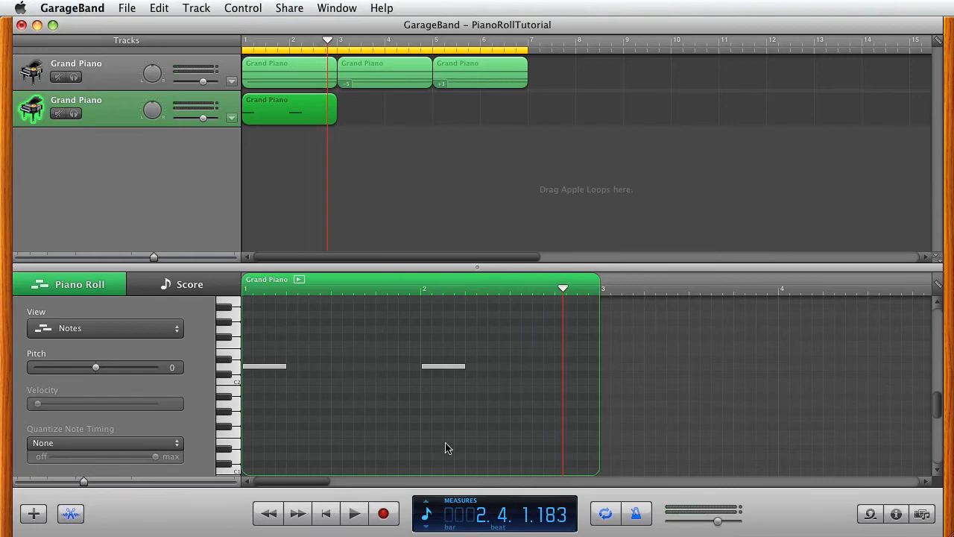
Lengthen both remaining notes to a full measure each, and play the region from the beginning
click(325, 512)
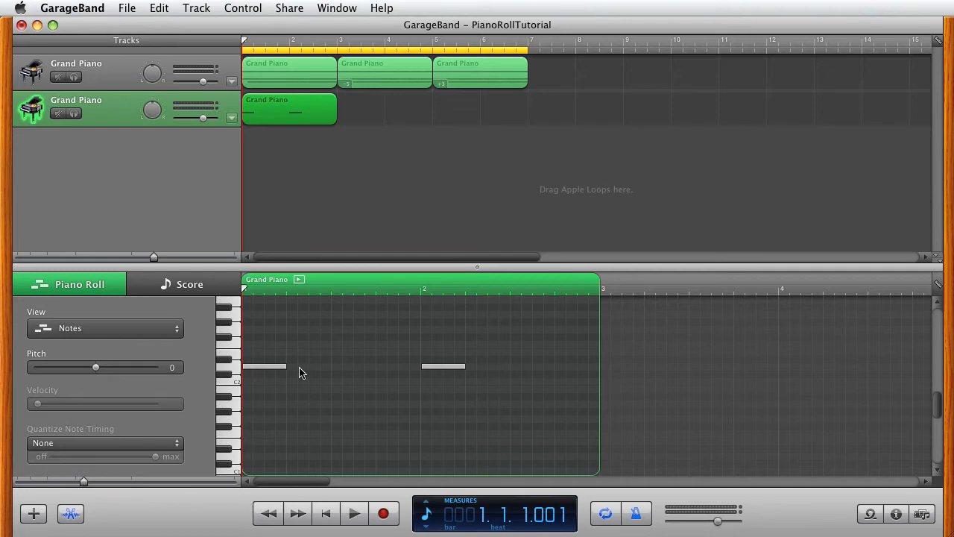
drag(285, 366, 597, 365)
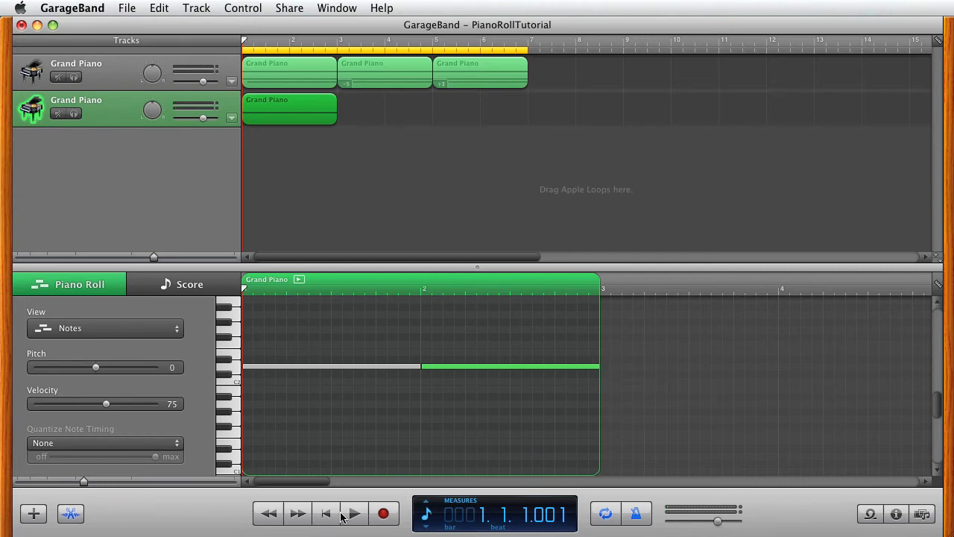
click(362, 514)
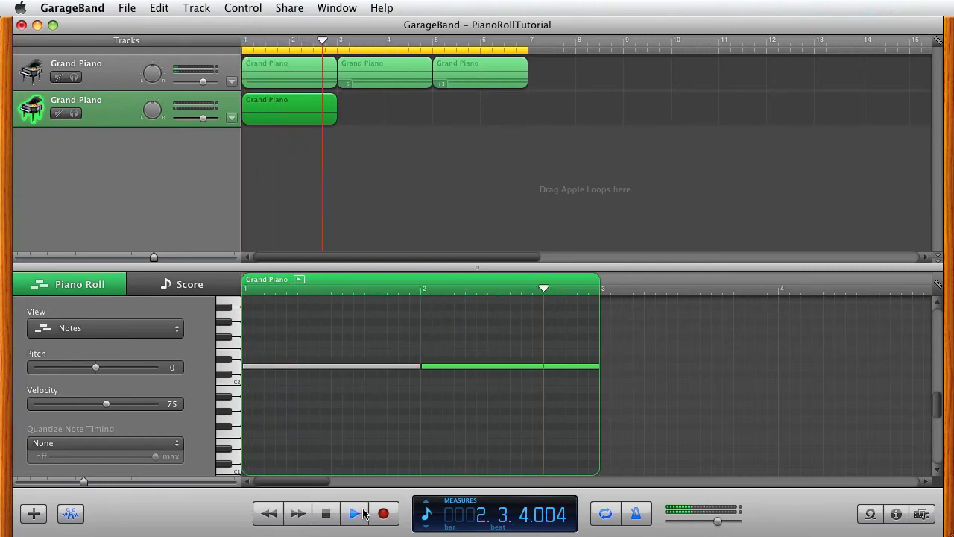
click(363, 513)
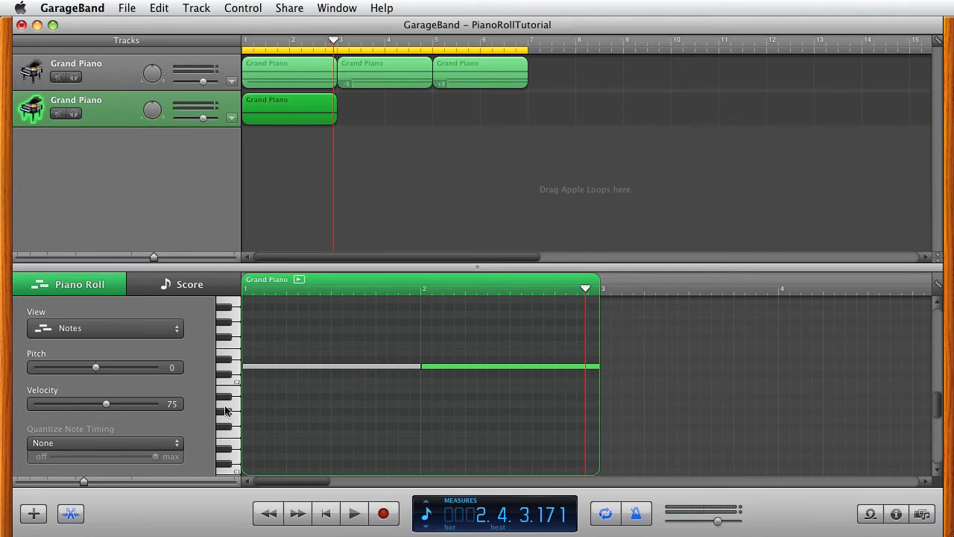
Raise the velocity of both full-measure notes in the lower track's region to 87, and play it from the beginning
drag(511, 337, 337, 394)
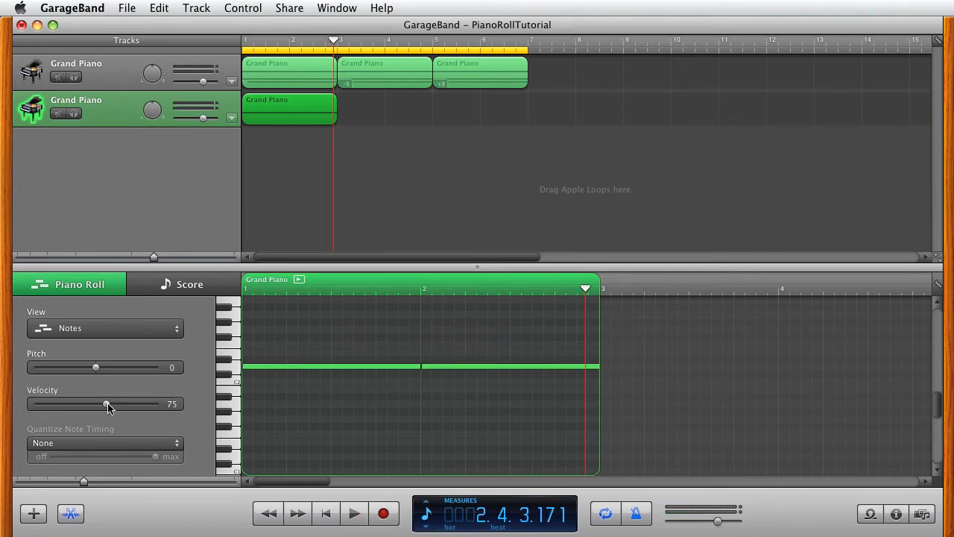
drag(108, 403, 120, 403)
click(319, 520)
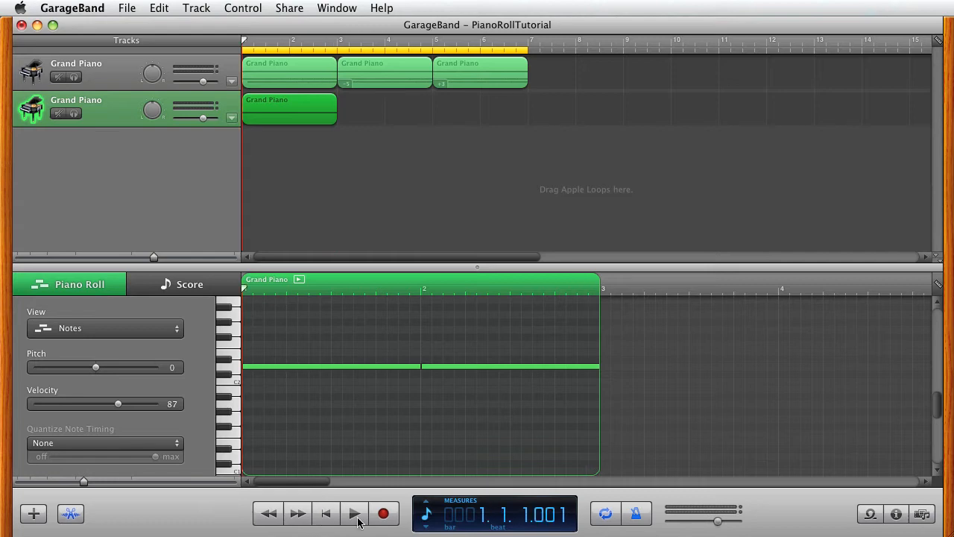
click(358, 517)
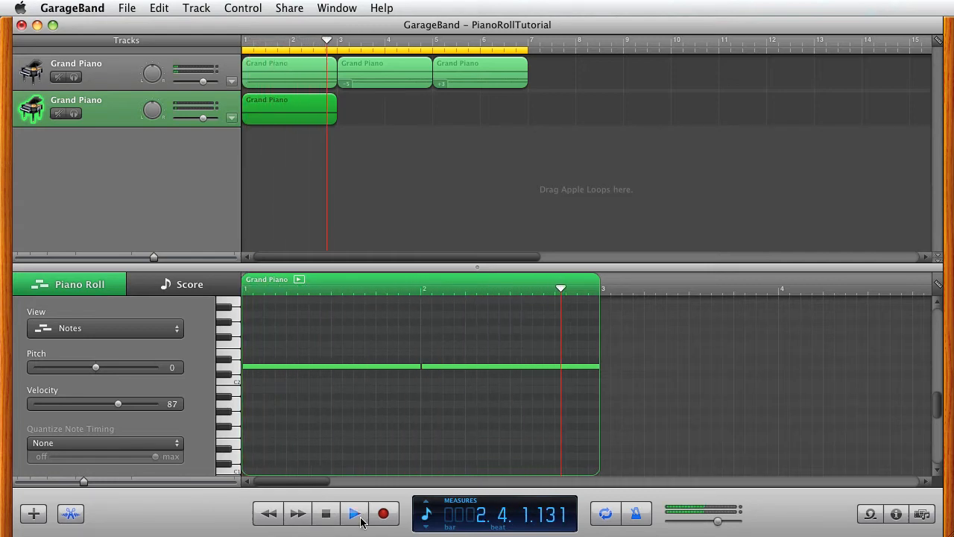
click(358, 516)
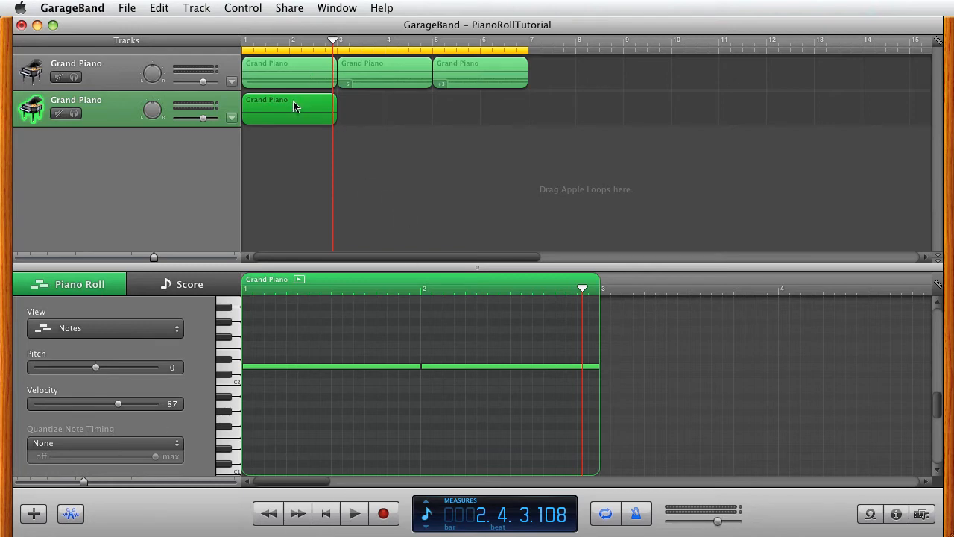
Duplicate the lower track's region to measures 3 and 5, and transpose the copies by -5 and +3
drag(286, 114, 376, 117)
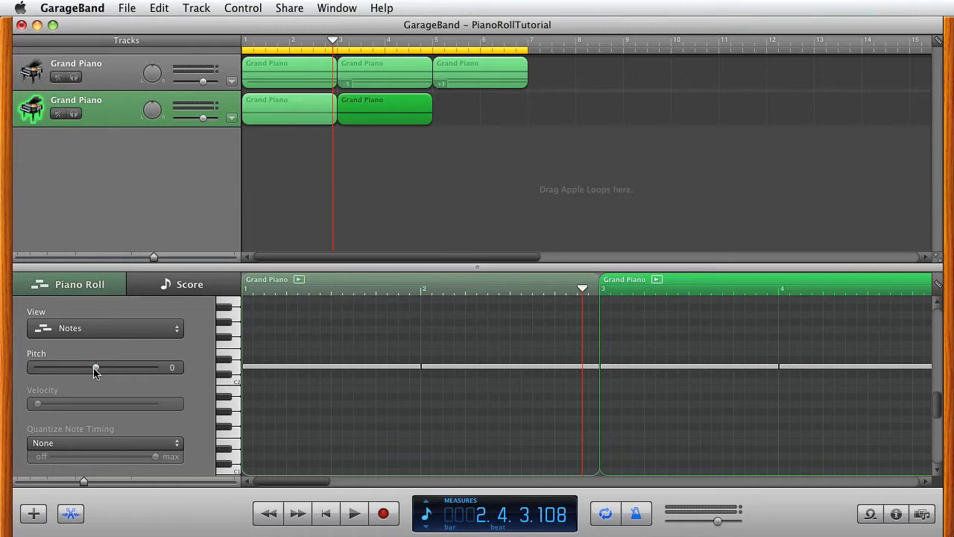
drag(96, 368, 88, 368)
drag(379, 117, 481, 130)
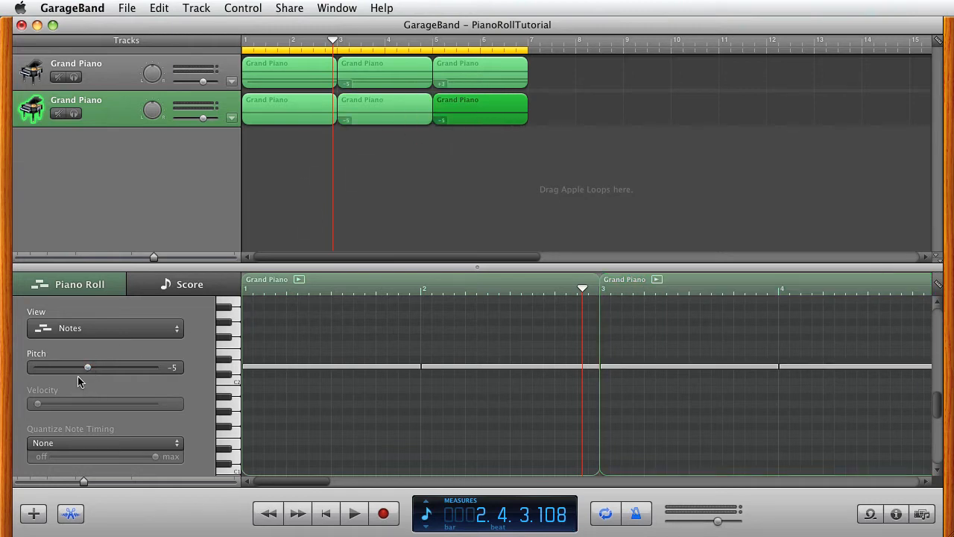
drag(85, 369, 96, 364)
Play both piano tracks together from the beginning, and stop playback
click(326, 513)
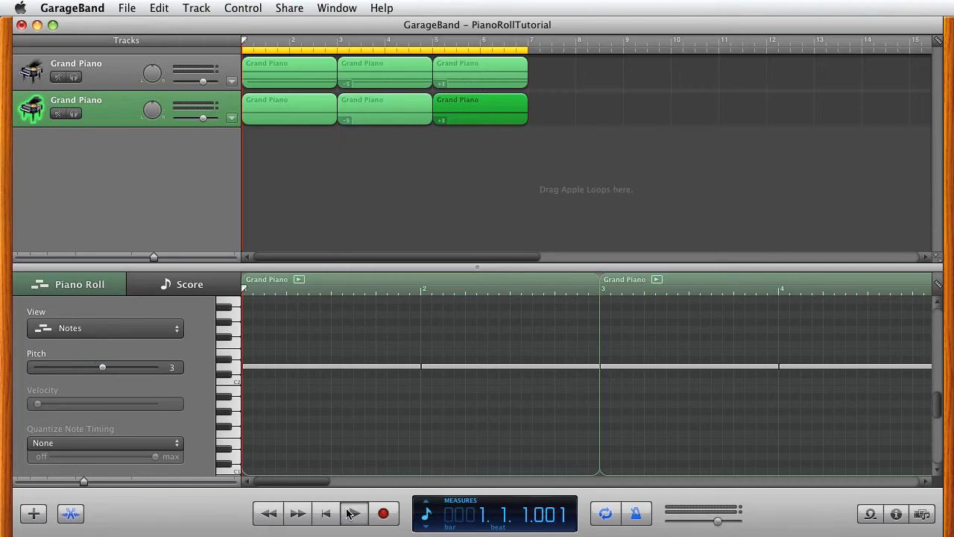
click(354, 513)
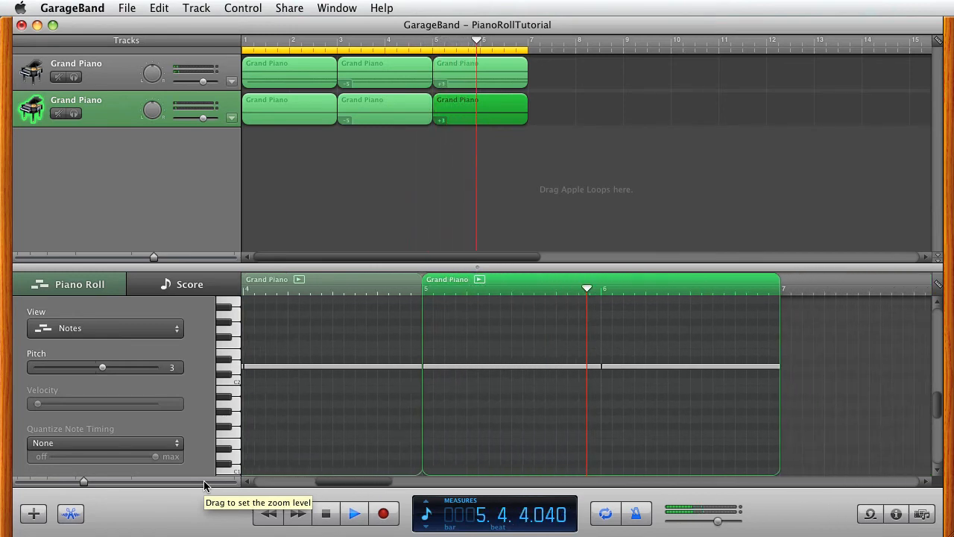
click(355, 513)
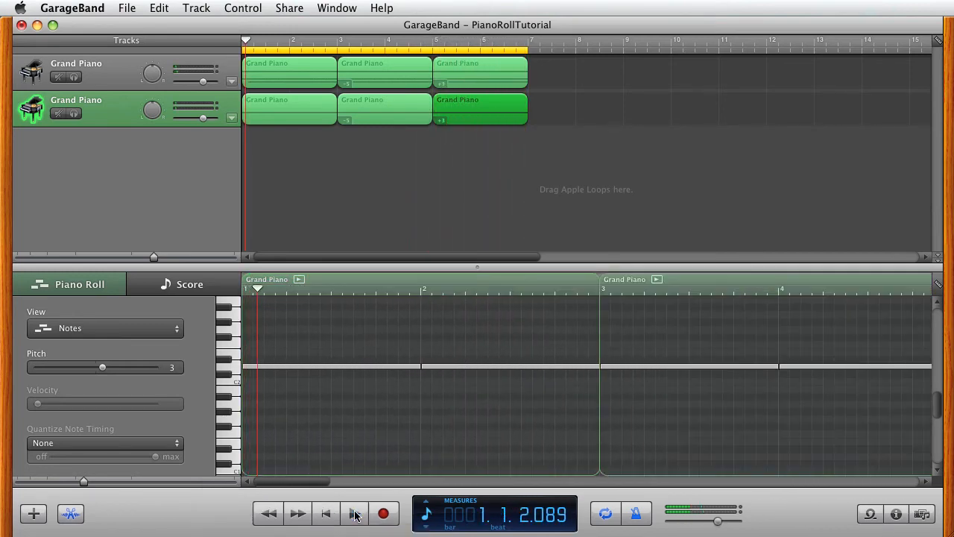
Show the upper track's first region in the Score view
click(266, 70)
scroll(324, 436, down, 2)
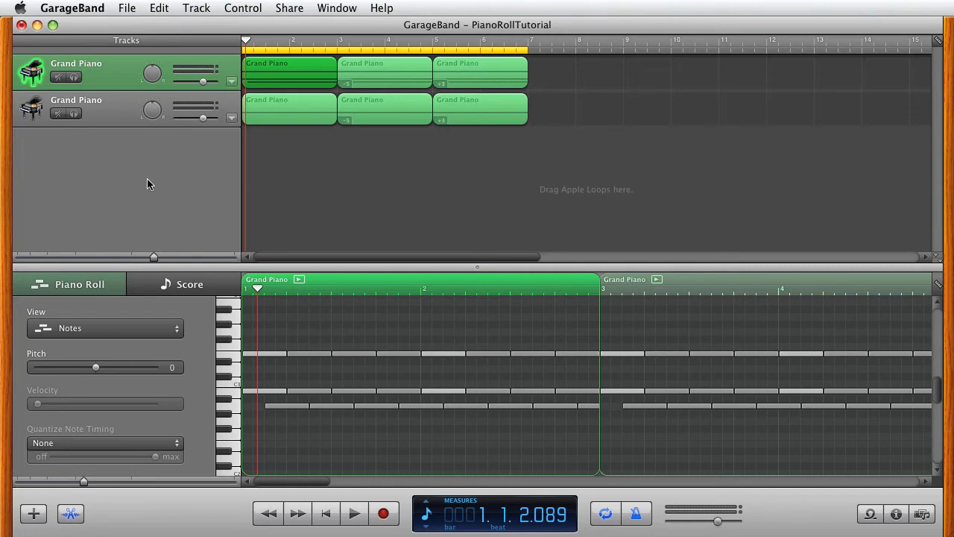
click(186, 284)
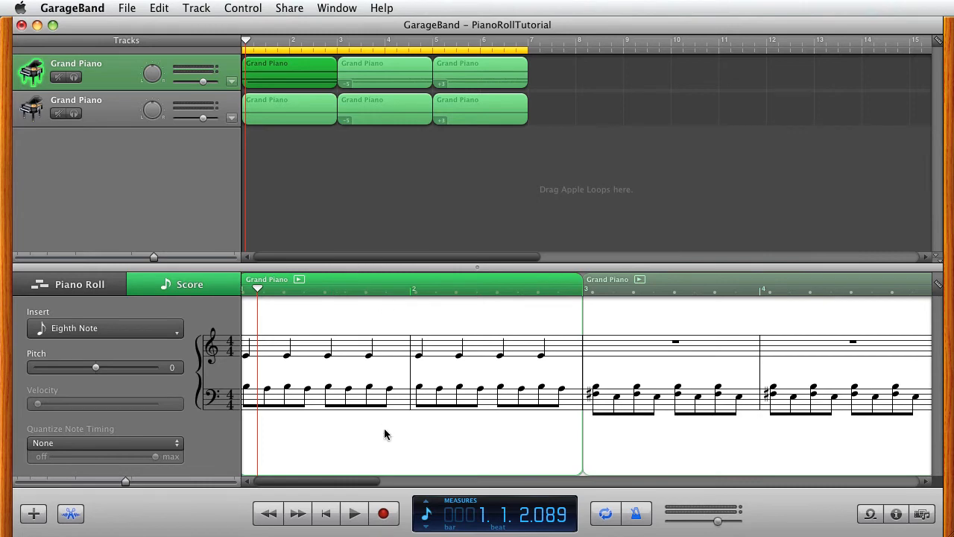
Create an empty region at measure 8 of the upper track, and extend it to two measures
drag(334, 481, 490, 486)
click(550, 81)
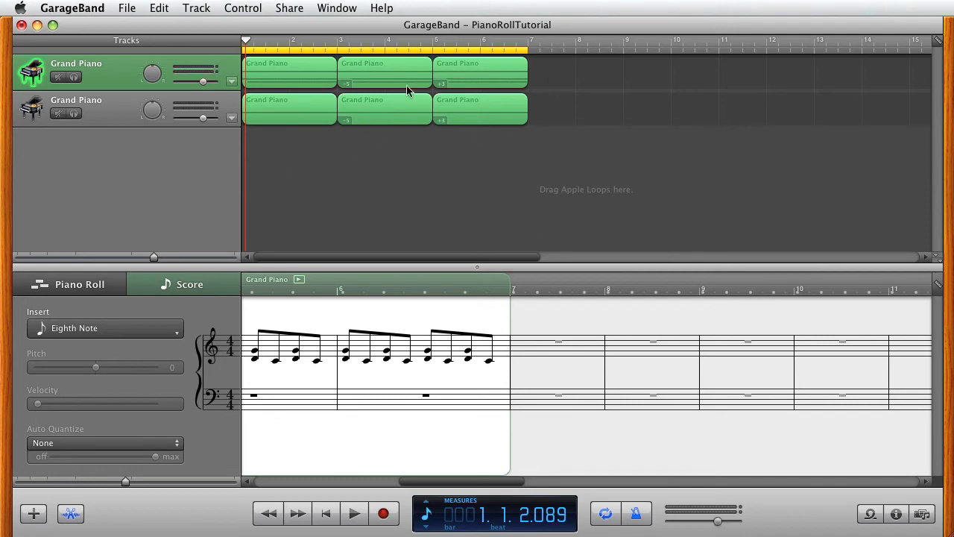
super+click(588, 62)
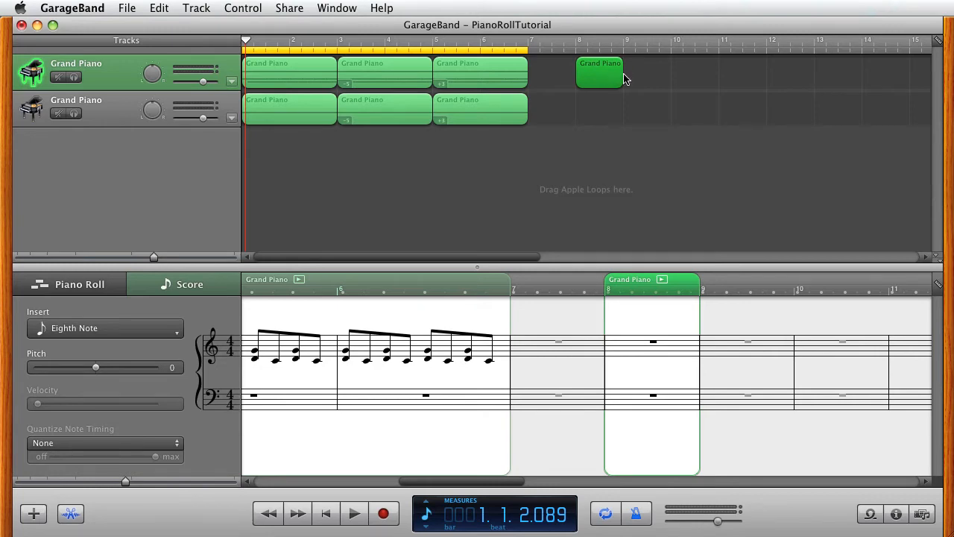
drag(623, 73, 668, 65)
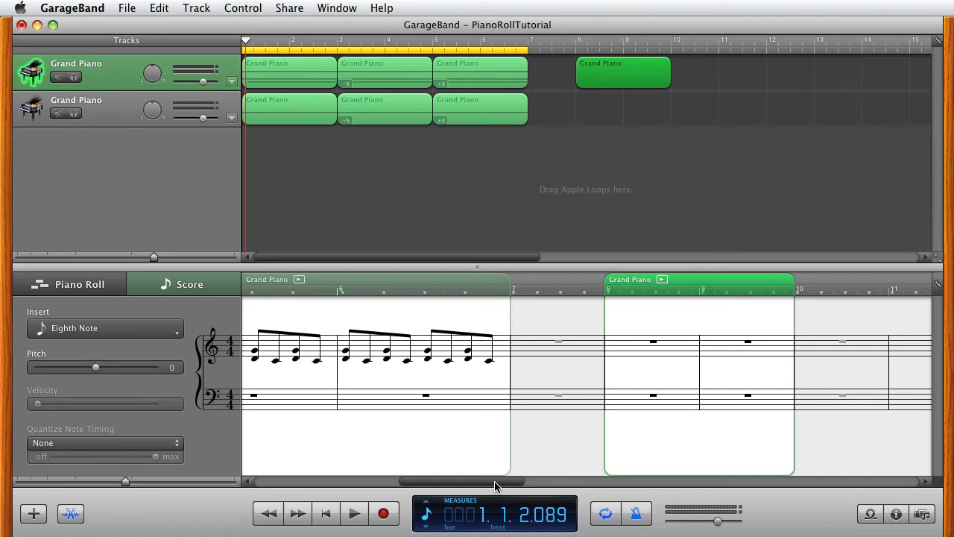
Insert an eighth note in measure 8, choose the half note as insert value, and delete the eighth note
drag(494, 486, 525, 485)
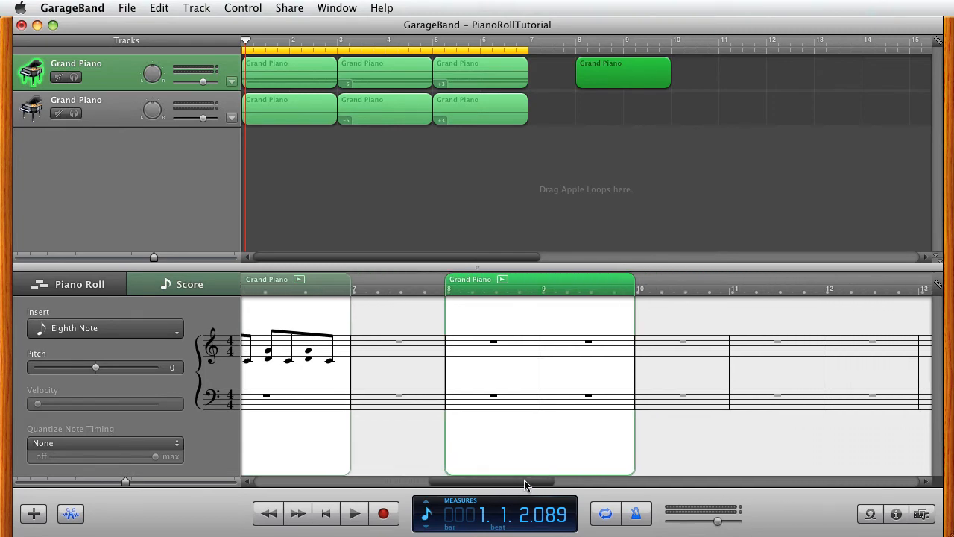
click(462, 350)
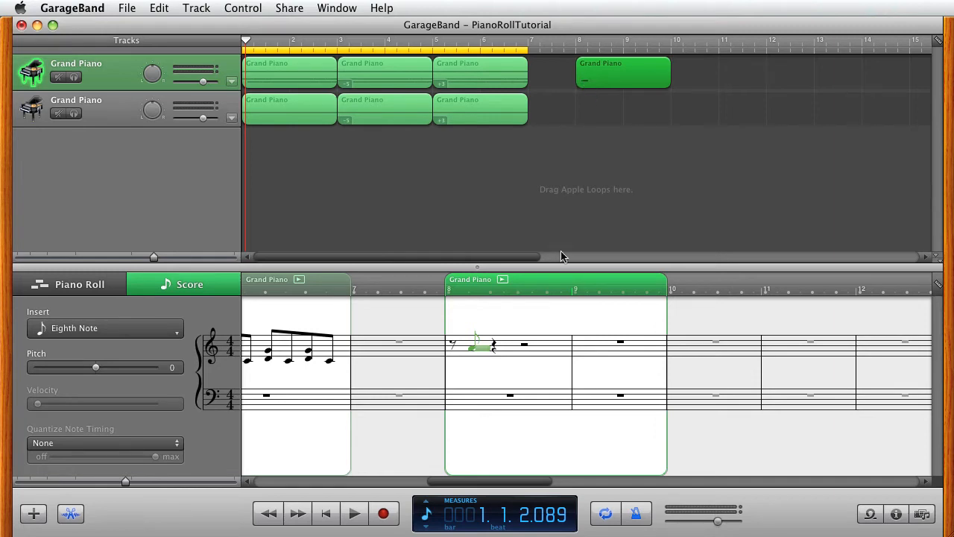
click(494, 387)
drag(471, 350, 438, 349)
click(468, 391)
click(474, 349)
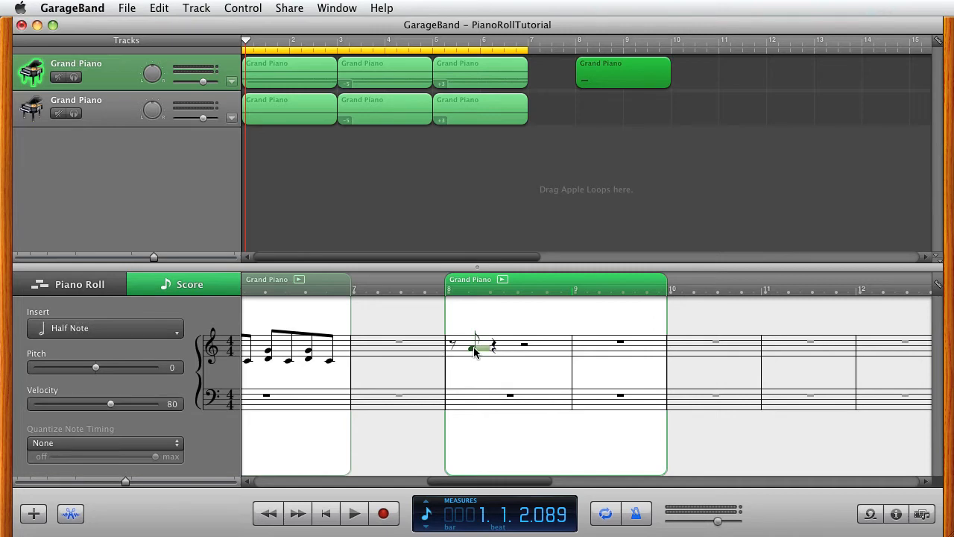
key(Delete)
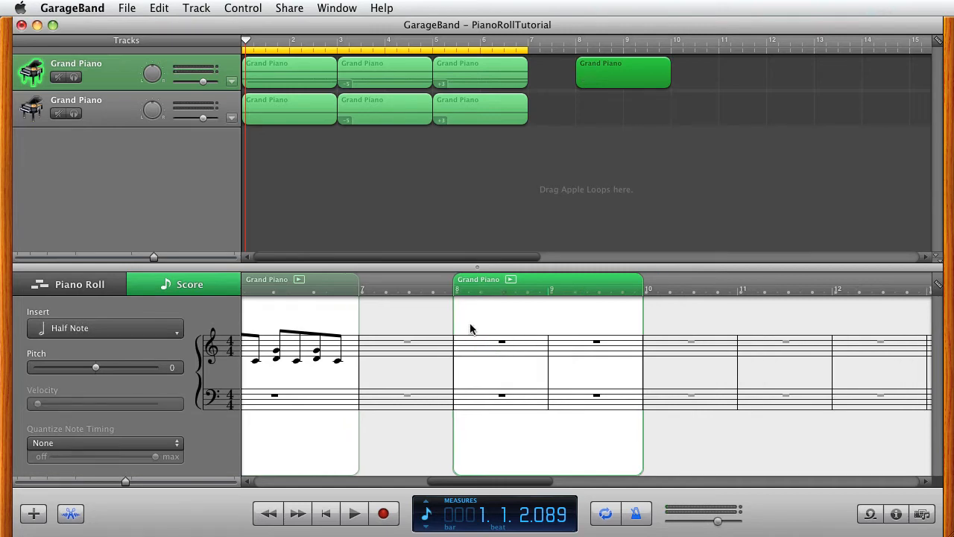
Insert a half note at the start of measure 8, followed by quarter notes on beats 3 and 4
super+click(474, 345)
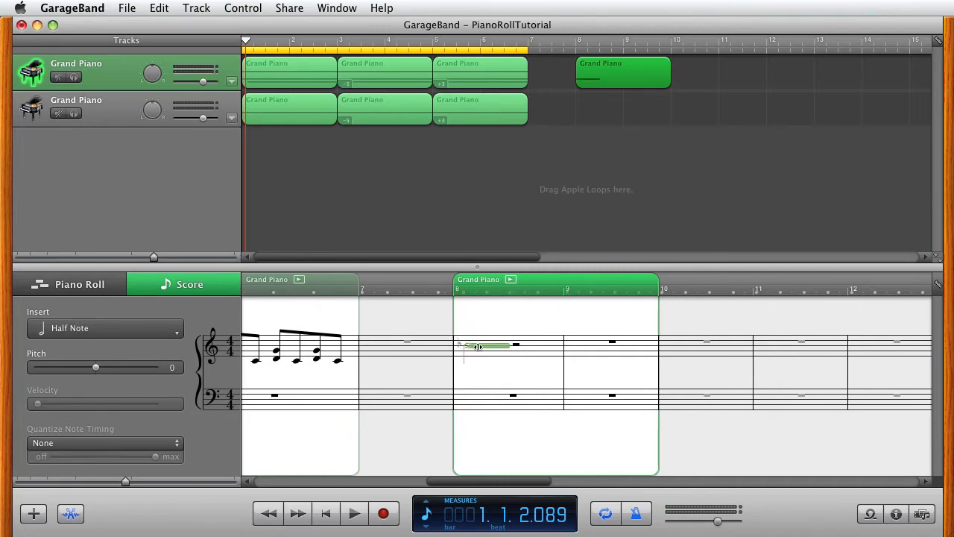
click(475, 373)
right_click(500, 343)
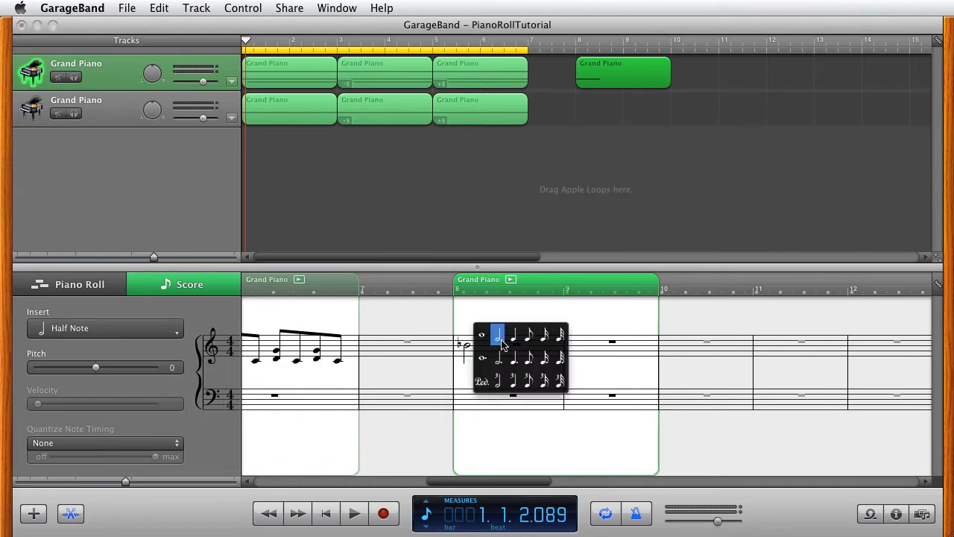
click(514, 335)
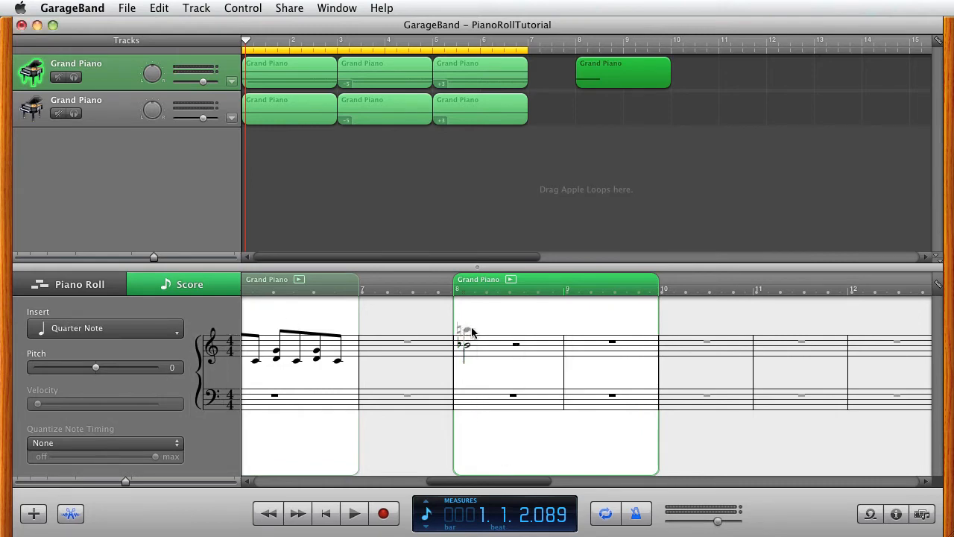
click(503, 347)
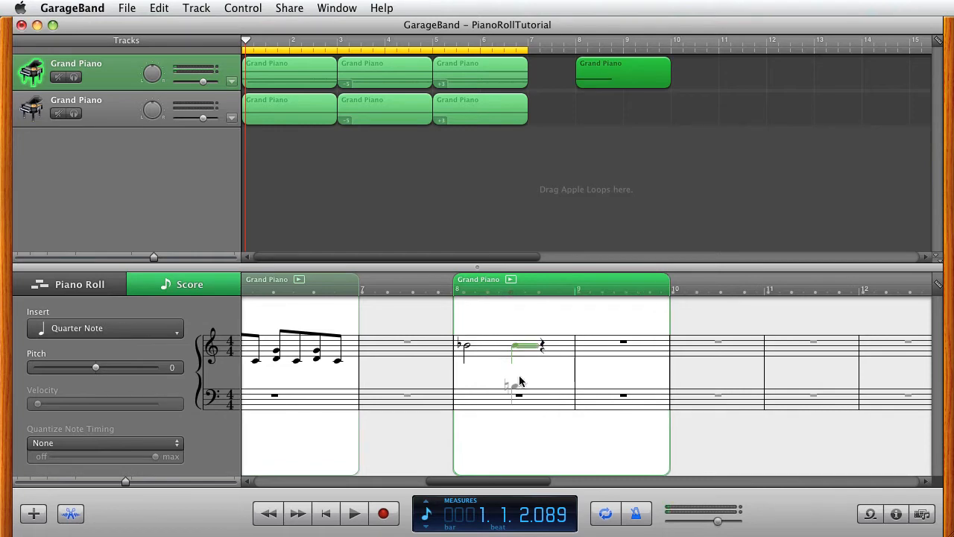
click(541, 343)
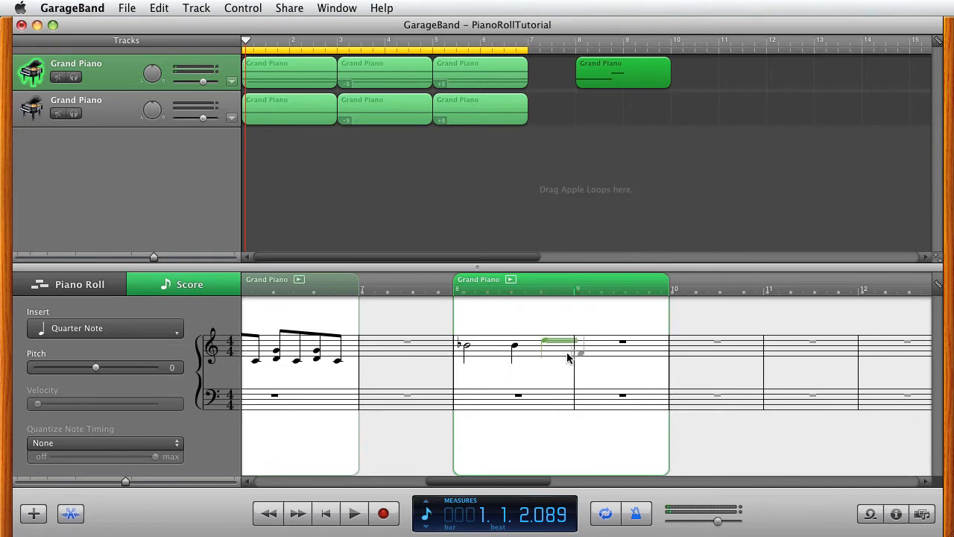
Insert a lower quarter note on beat 2 of measure 8, and remove it again
super+click(554, 357)
key(super+z)
click(480, 359)
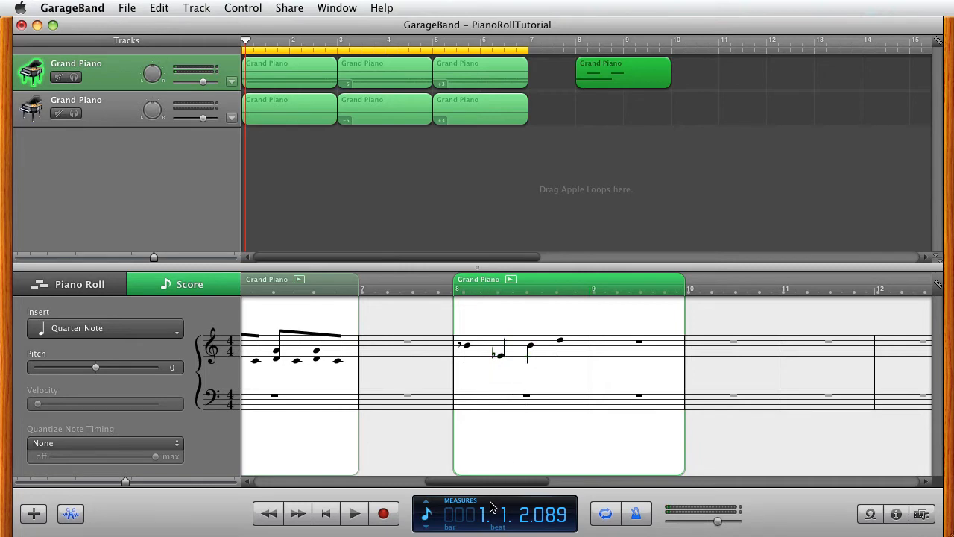
key(Delete)
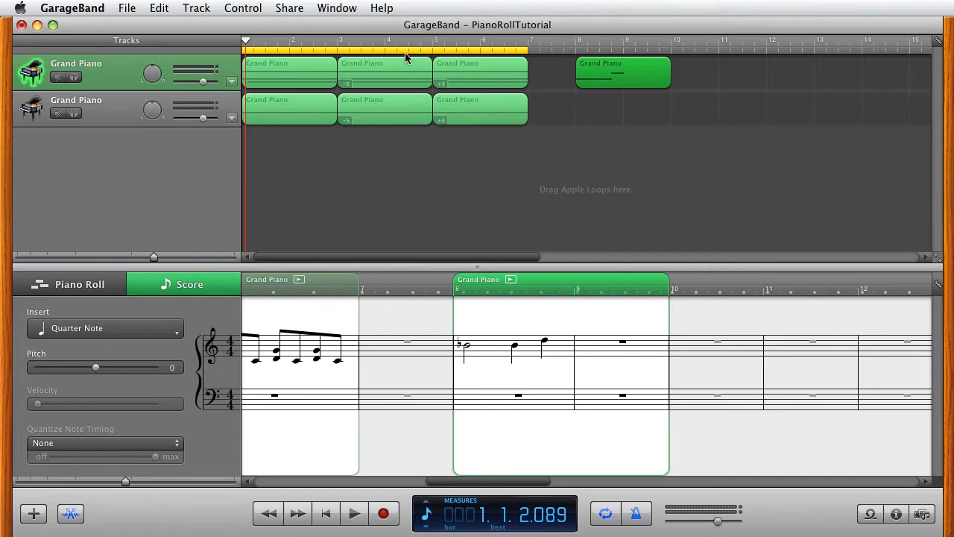
Move the cycle region over measures 8 and 9, trim it to the new region's length, and play it
drag(406, 59, 729, 45)
drag(858, 49, 671, 50)
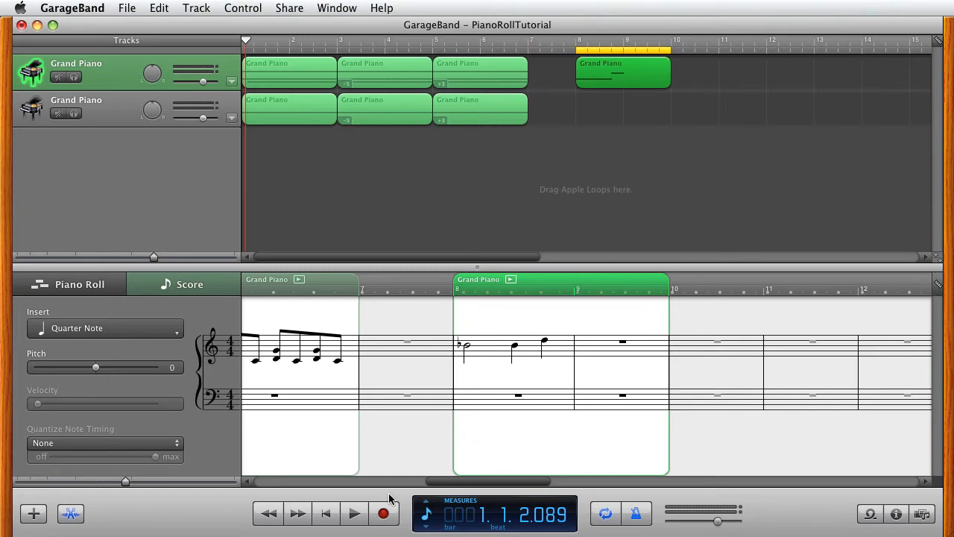
click(354, 514)
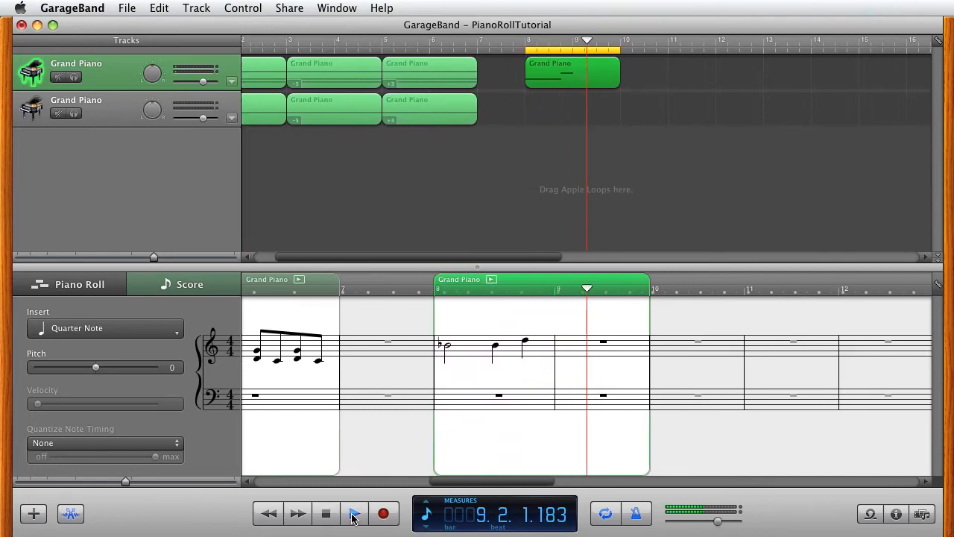
key(space)
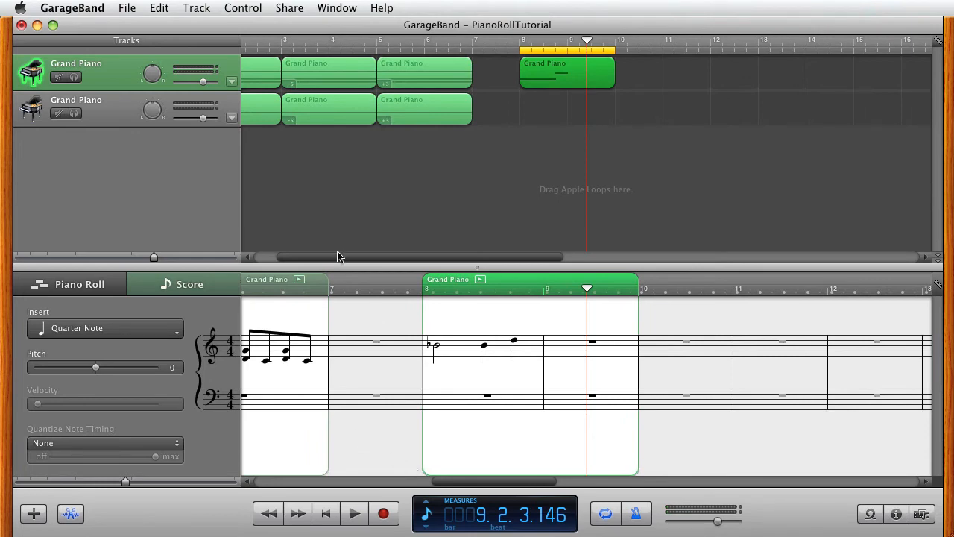
Insert a dotted quarter note in measure 9 after an eighth rest, and play the region
click(88, 336)
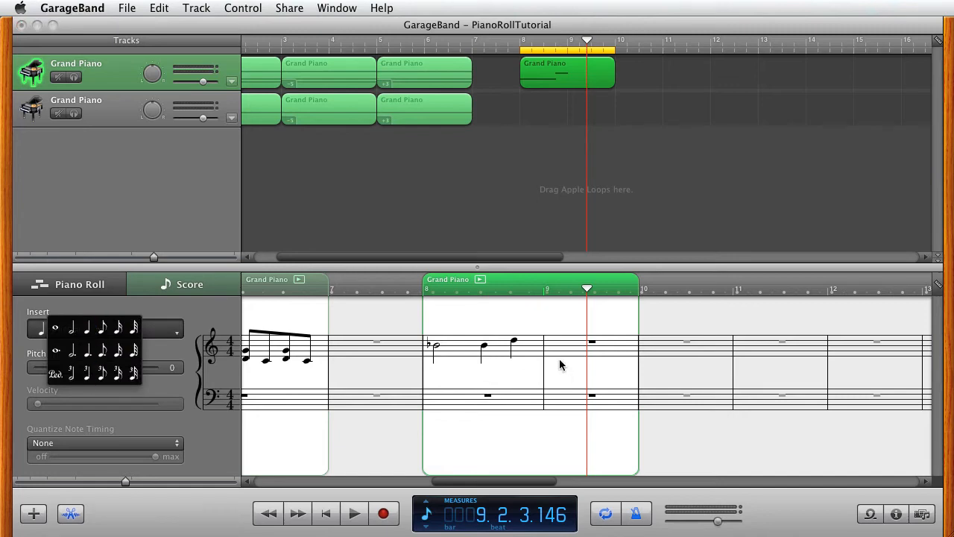
right_click(517, 336)
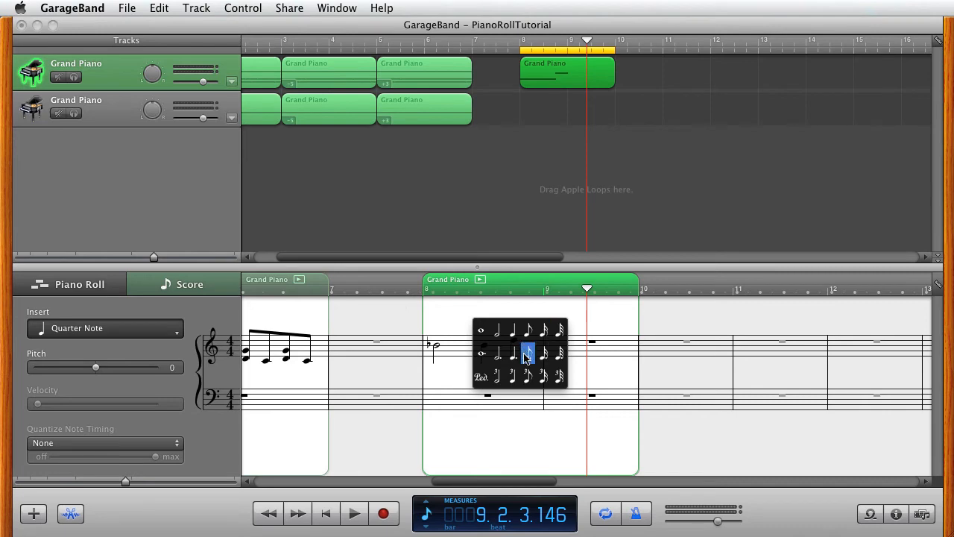
click(513, 353)
click(574, 347)
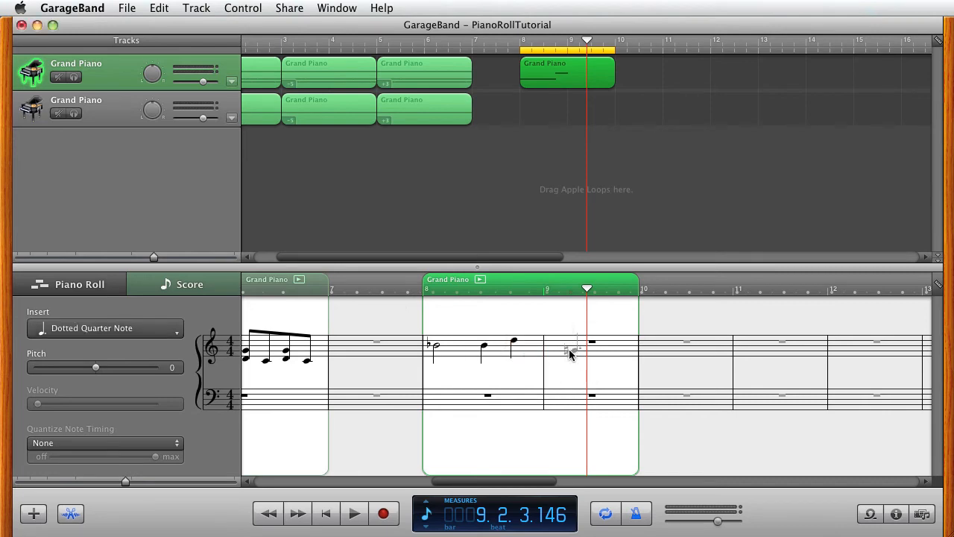
click(352, 512)
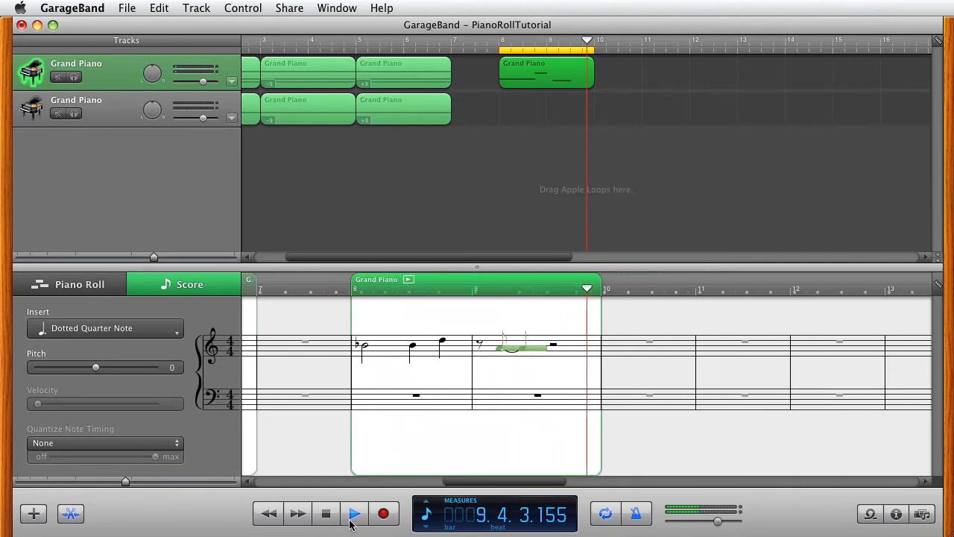
click(351, 511)
Delete the practice region covering measures 8 and 9 from the upper track
click(527, 109)
click(532, 76)
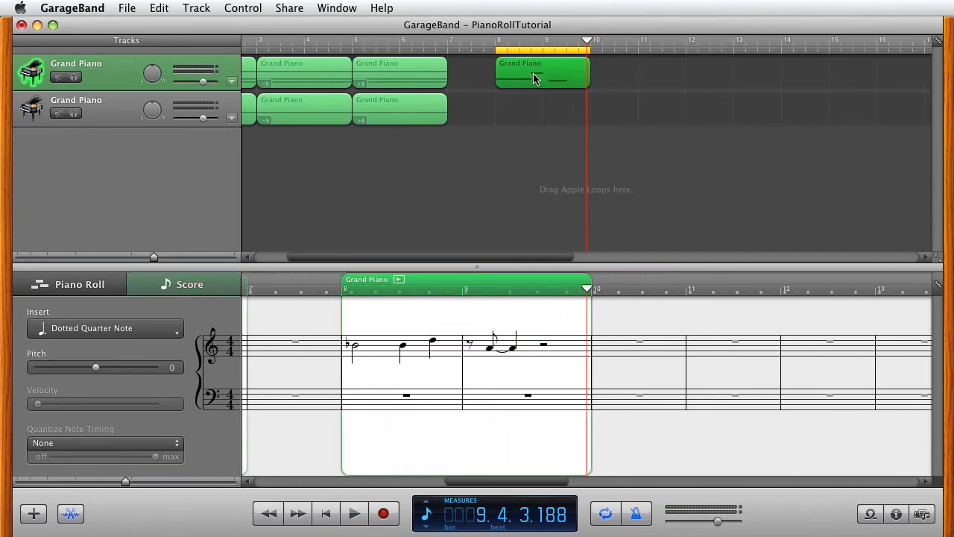
key(Delete)
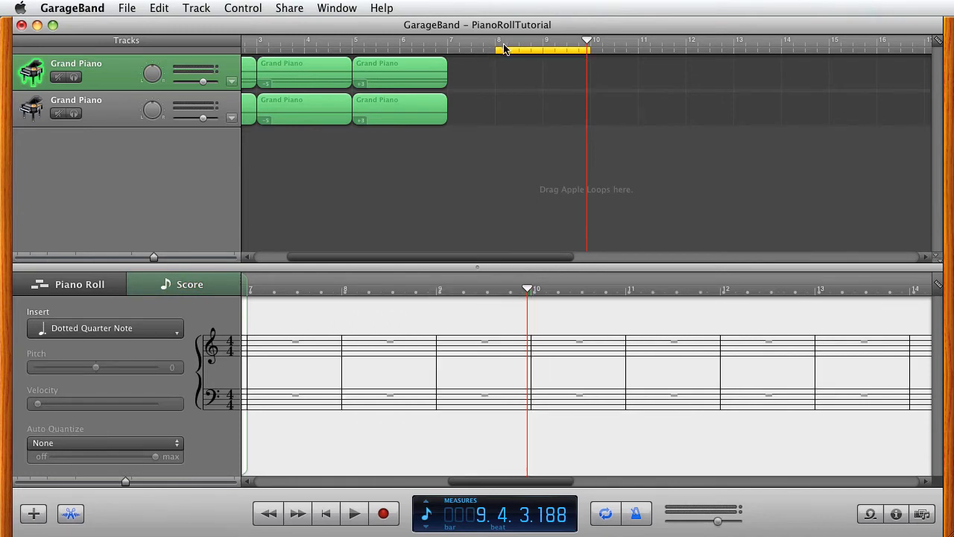
Move the cycle region to the start of the song and extend it over measures 1 to 6
drag(505, 50, 254, 52)
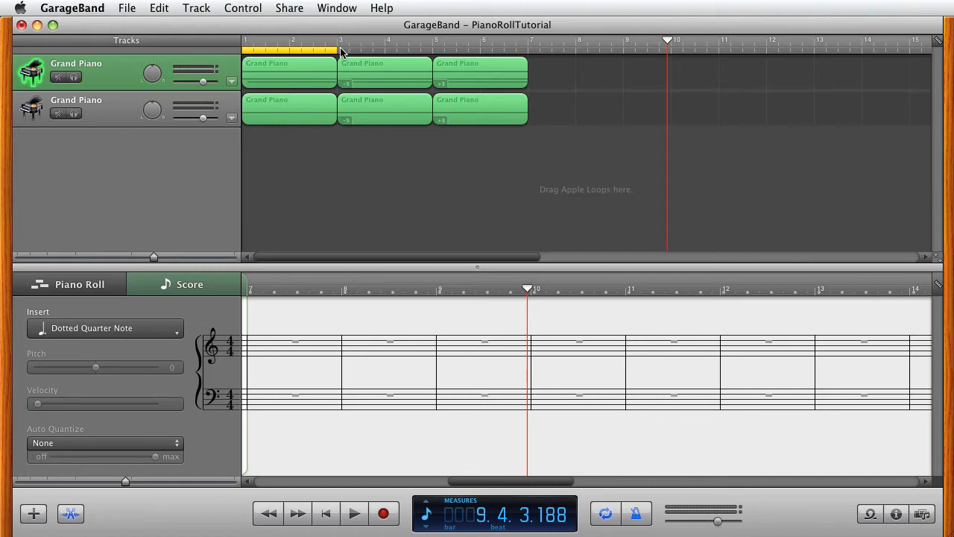
drag(337, 48, 534, 55)
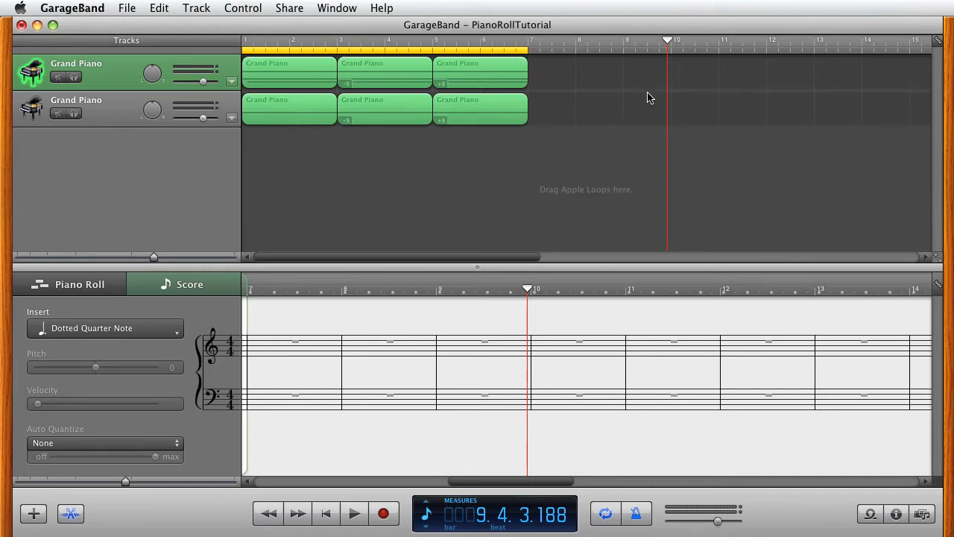
click(557, 346)
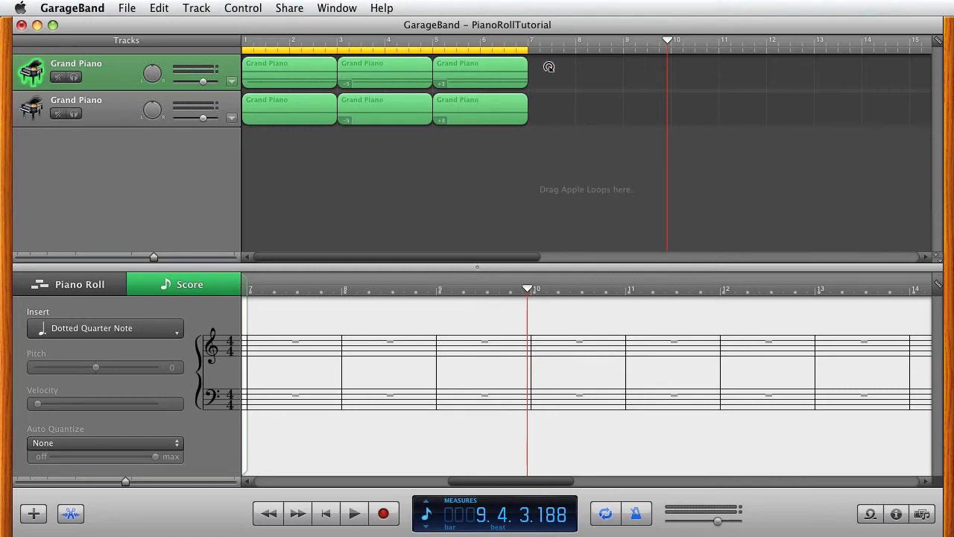
Create a region in measure 9 of the upper track, try inserting dotted quarter notes in its score, and delete the region
super+click(631, 62)
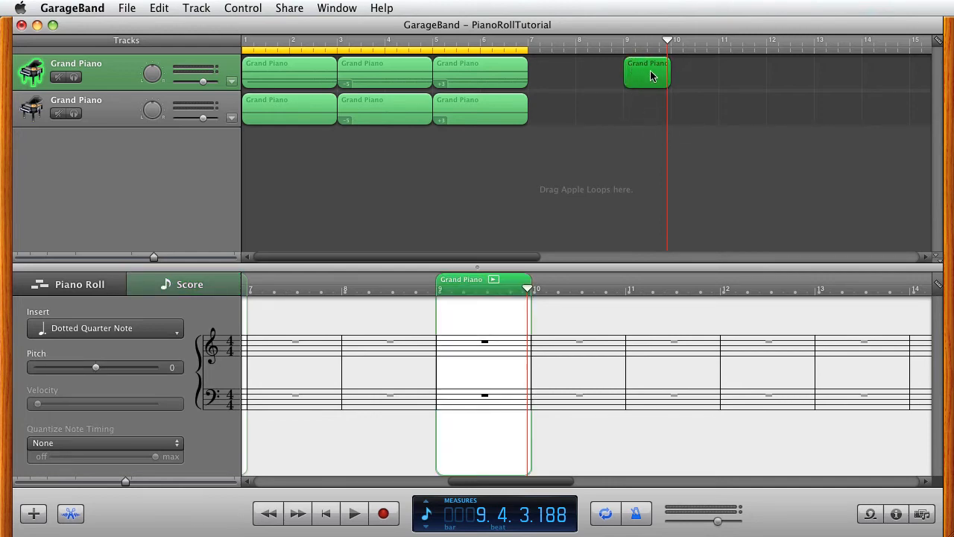
click(462, 351)
super+click(519, 344)
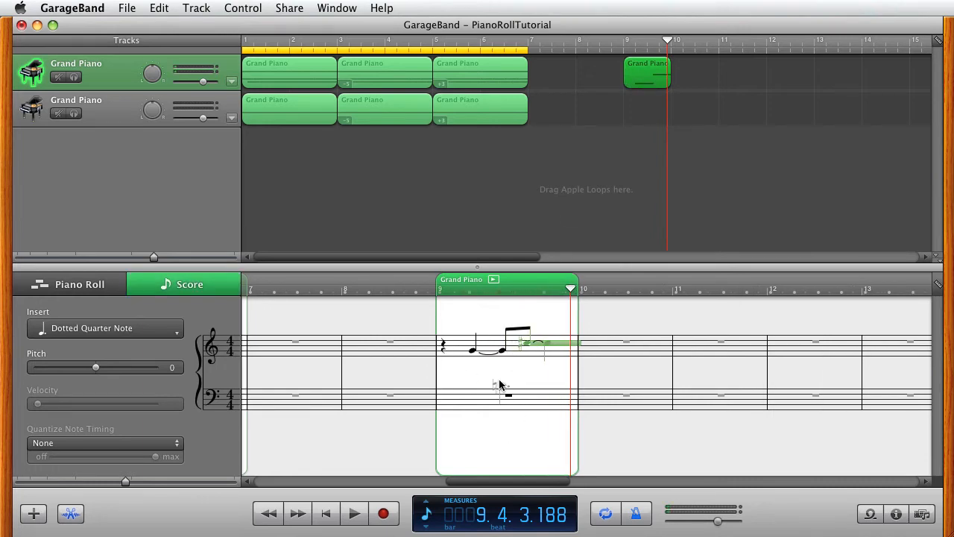
super+click(498, 362)
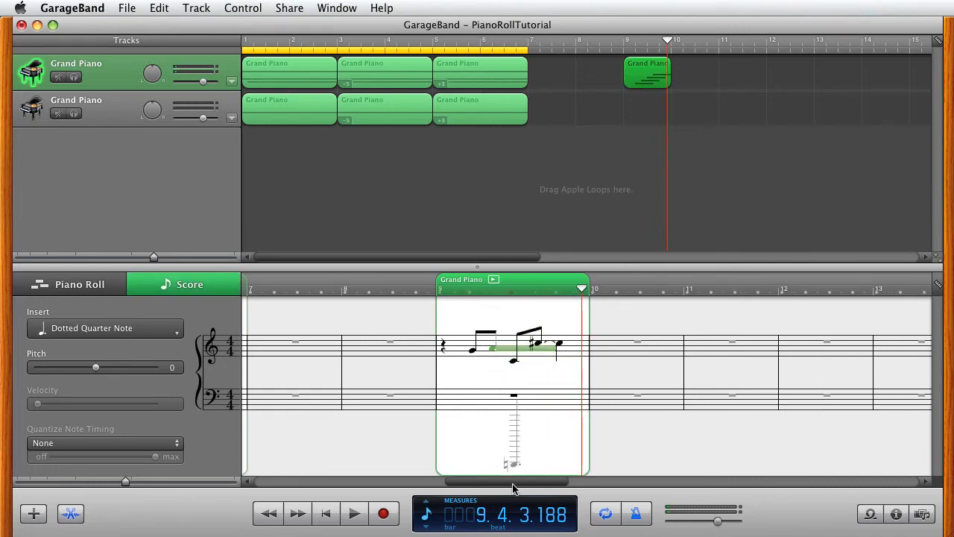
click(654, 84)
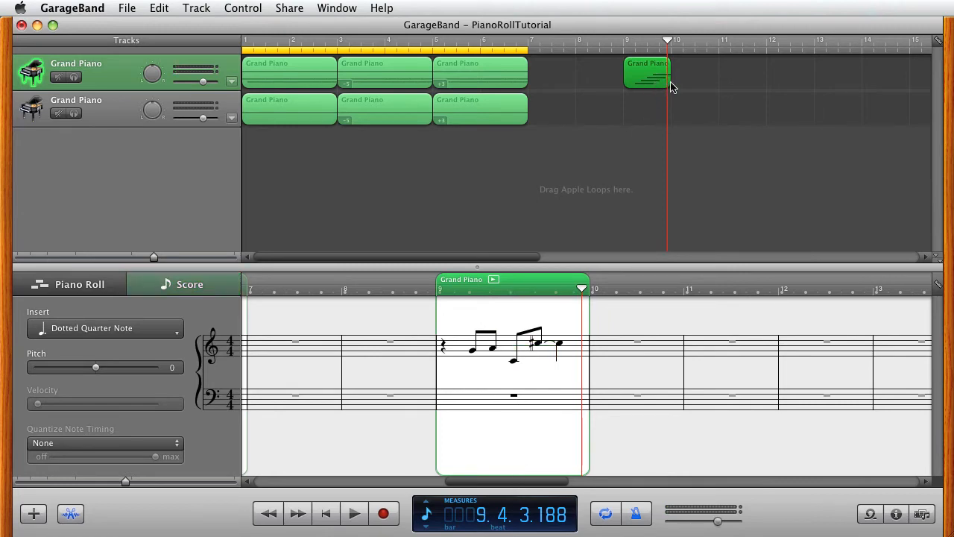
key(Delete)
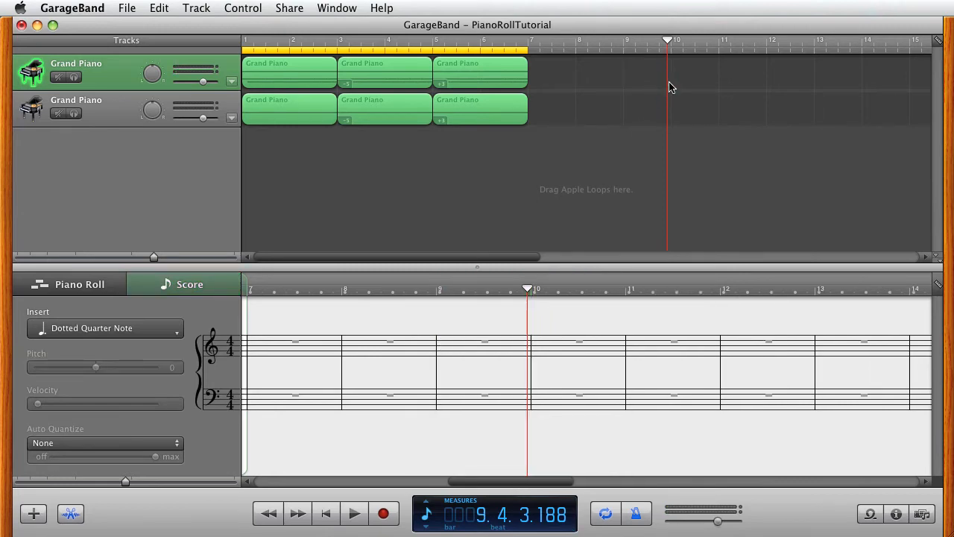
Switch the editor to the Piano Roll and show the piece from measure 1
click(98, 289)
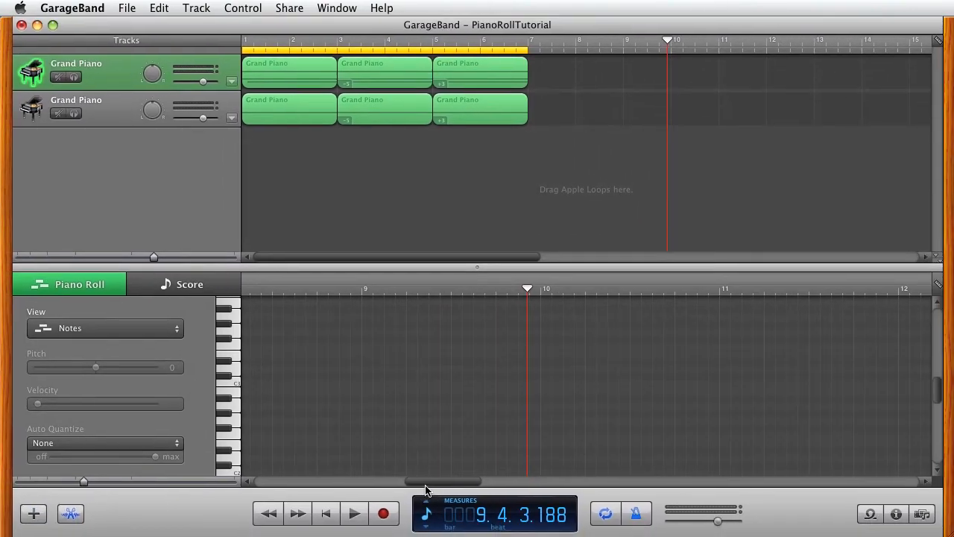
drag(430, 488, 277, 484)
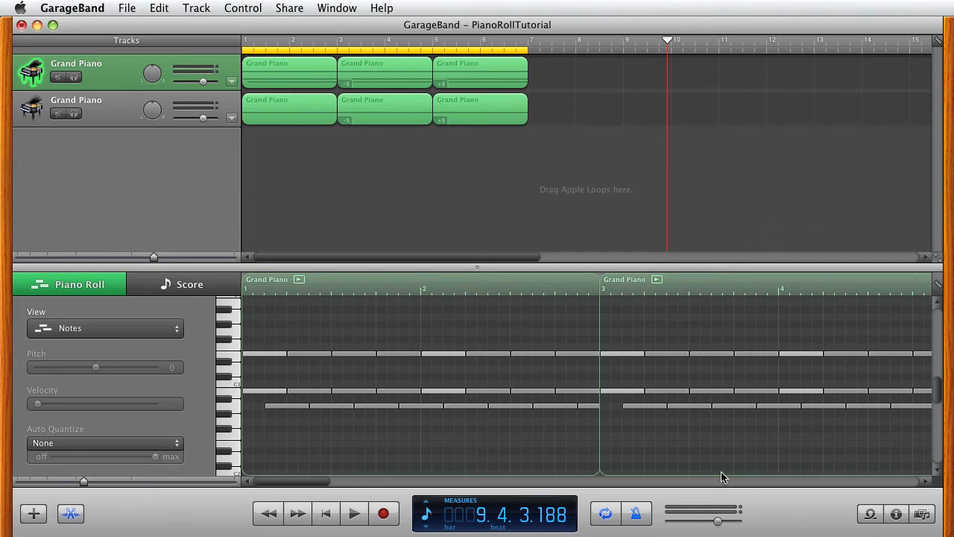
scroll(493, 384, down, 3)
scroll(497, 385, up, 10)
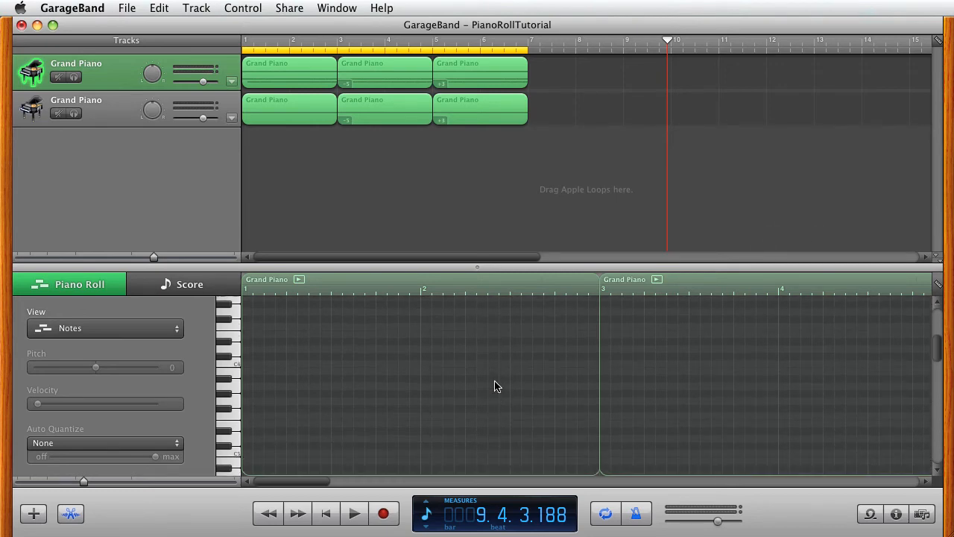
Add a new Software Instrument track to the project
click(202, 9)
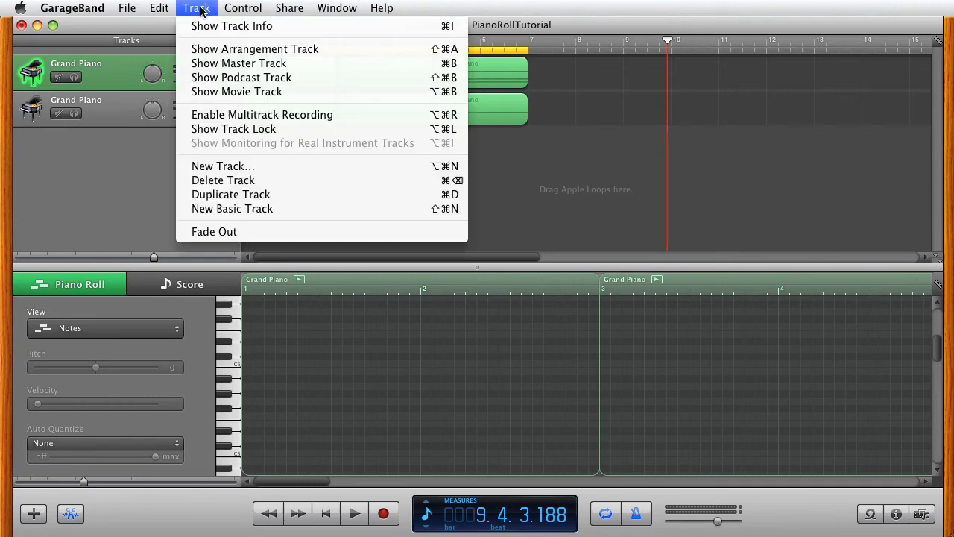
click(227, 167)
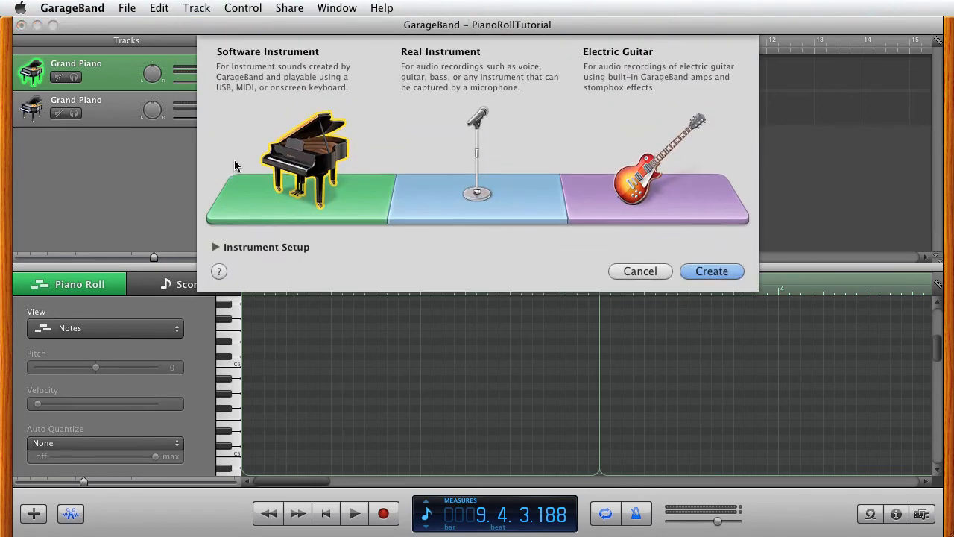
click(704, 270)
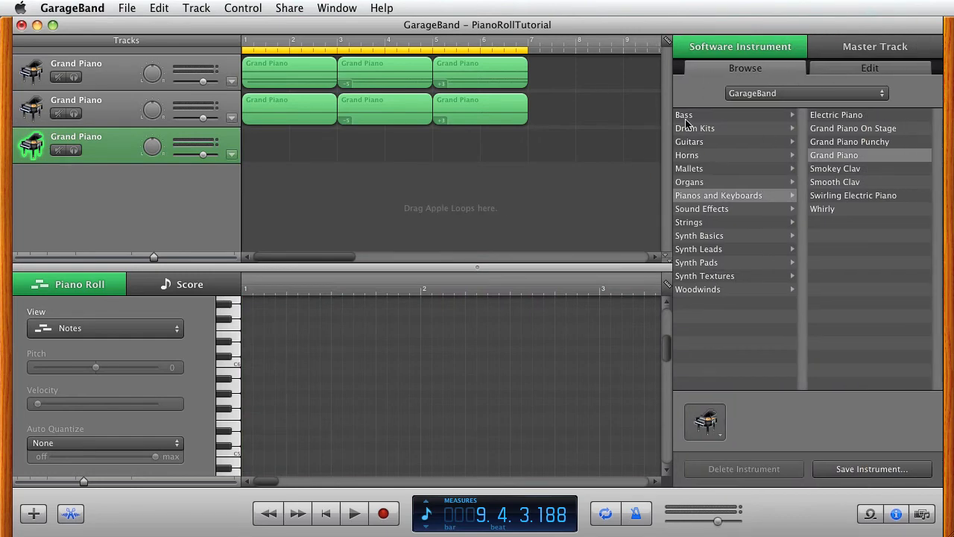
Change the new track's instrument to Rock Kit from the Drum Kits in the GarageBand library
click(689, 128)
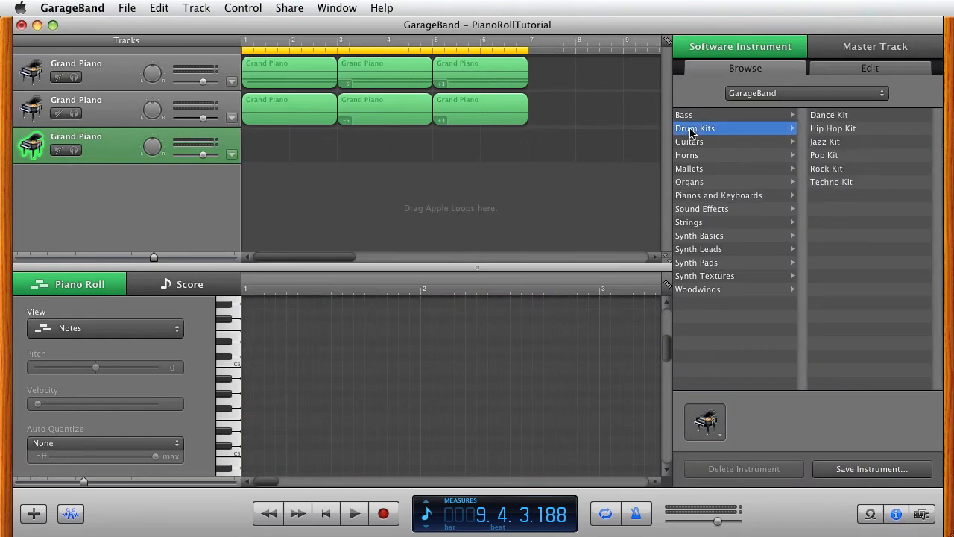
click(755, 96)
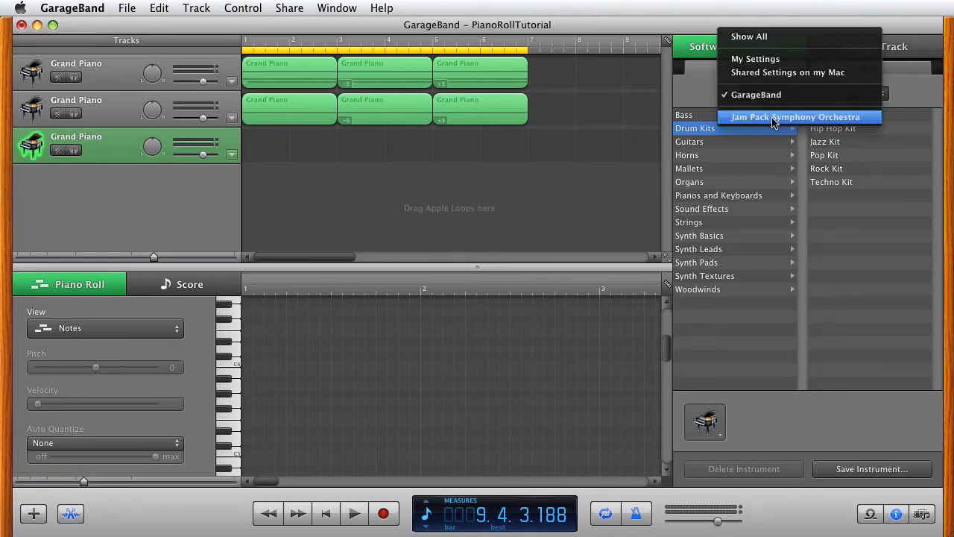
click(827, 122)
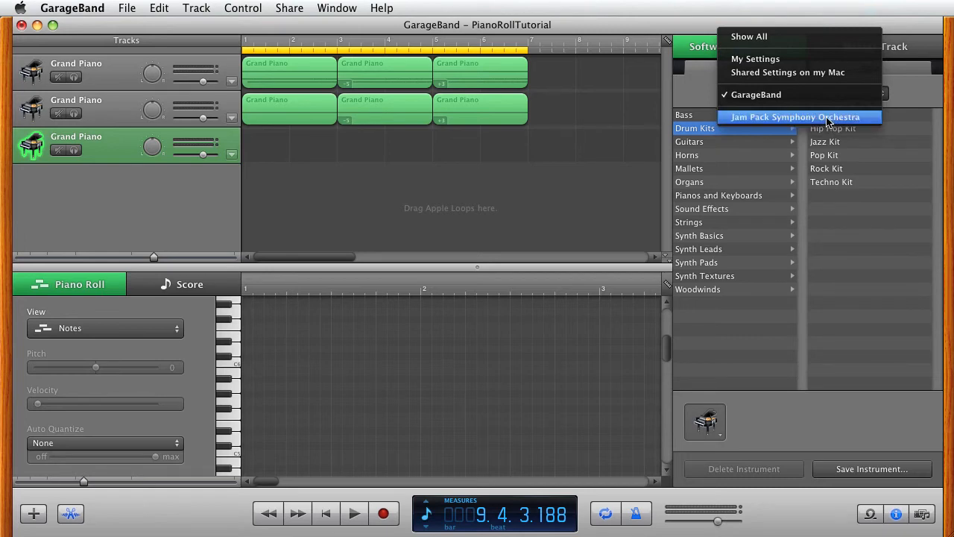
click(764, 94)
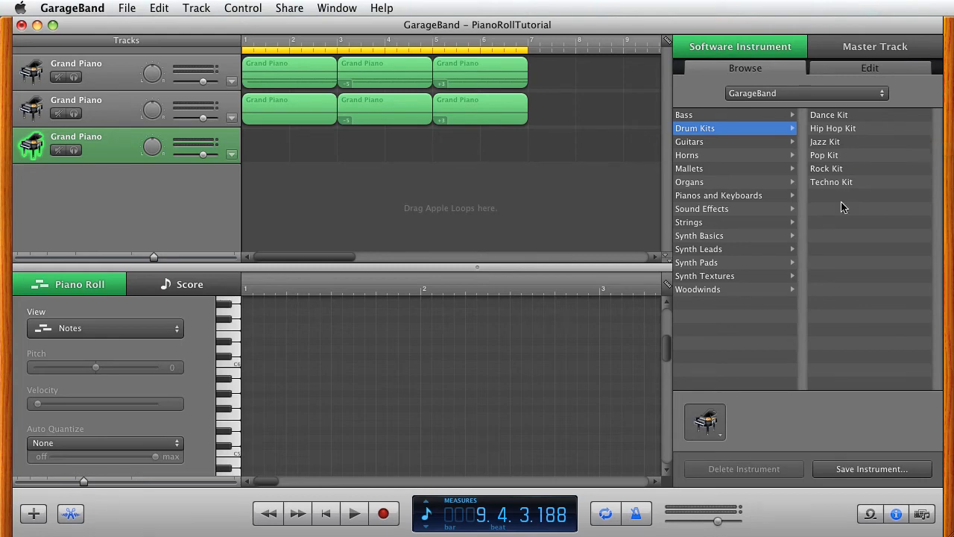
click(836, 170)
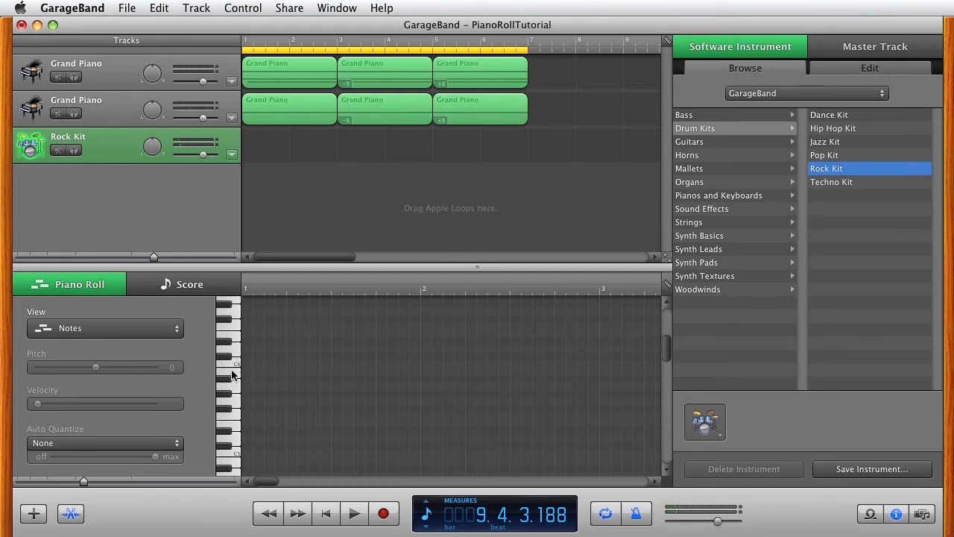
Audition the Rock Kit's drum sounds on the piano roll keyboard, from the high octaves down to the keys around C1
click(231, 402)
click(235, 413)
click(237, 438)
click(234, 461)
scroll(234, 461, down, 5)
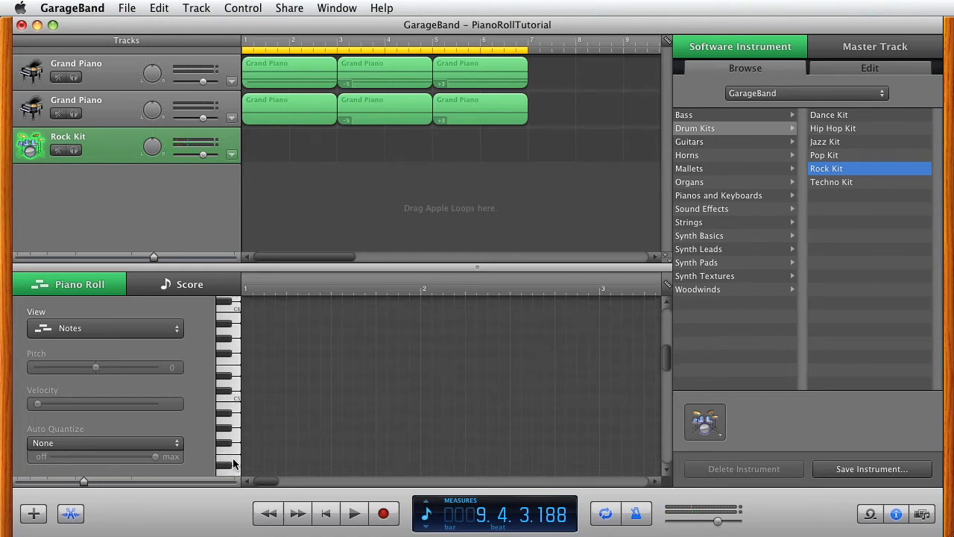
click(235, 453)
scroll(236, 447, down, 3)
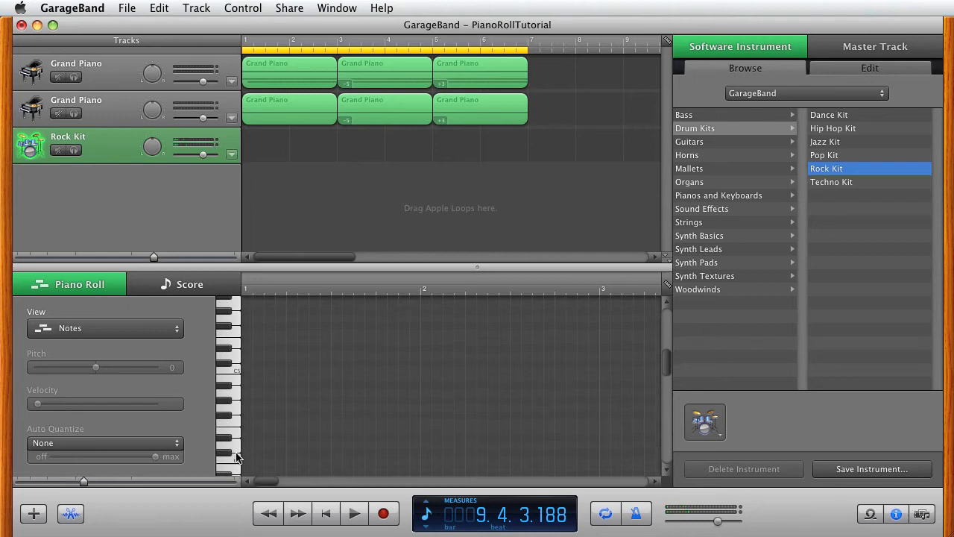
click(236, 411)
scroll(313, 392, down, 10)
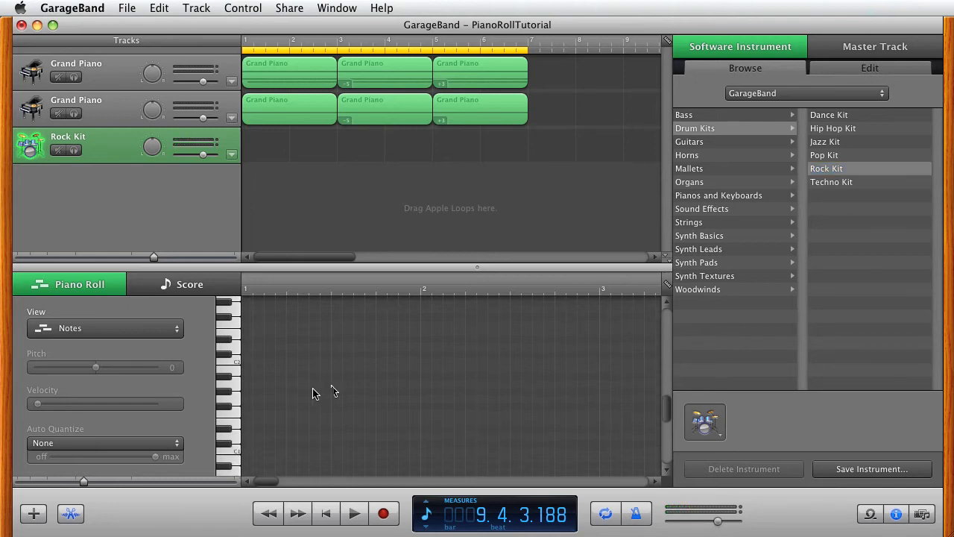
scroll(319, 391, up, 5)
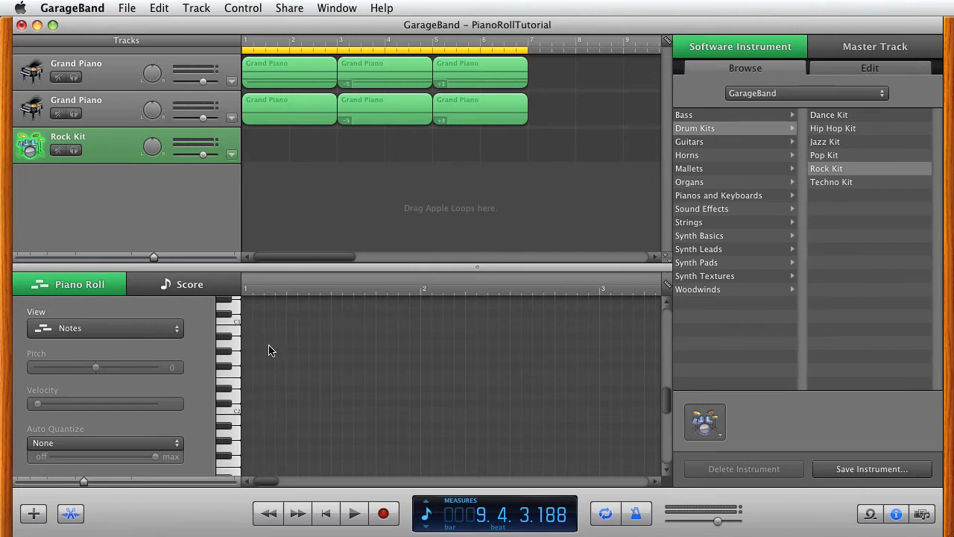
click(236, 351)
scroll(312, 375, down, 3)
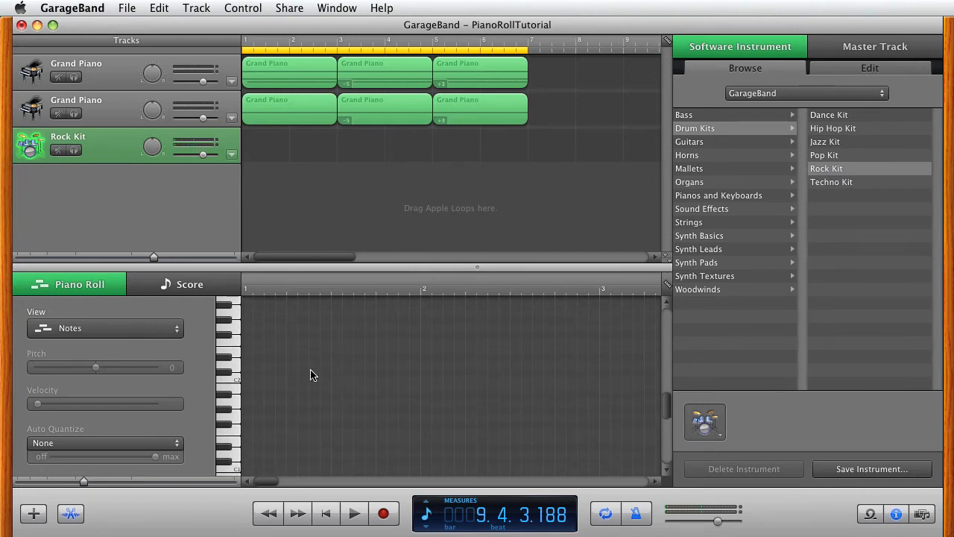
scroll(277, 440, down, 2)
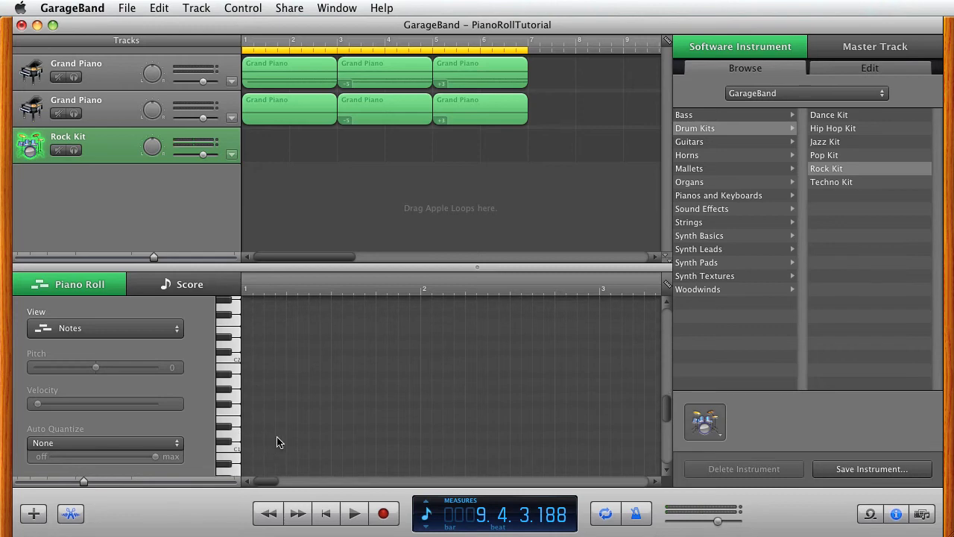
click(232, 451)
click(237, 464)
click(237, 463)
click(236, 463)
Insert a C1 note at the start of a new one-measure Rock Kit region in measure 1, and play it
super+click(256, 139)
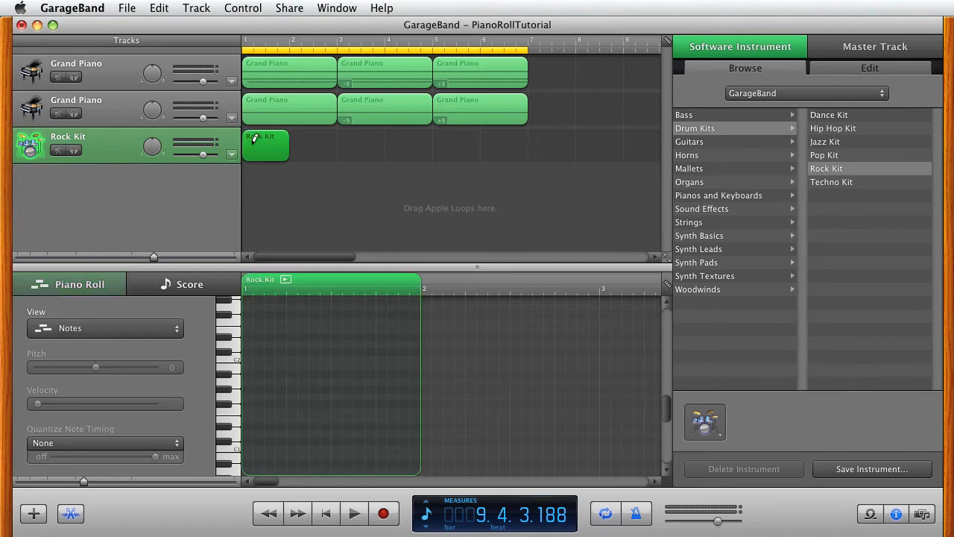
super+click(249, 446)
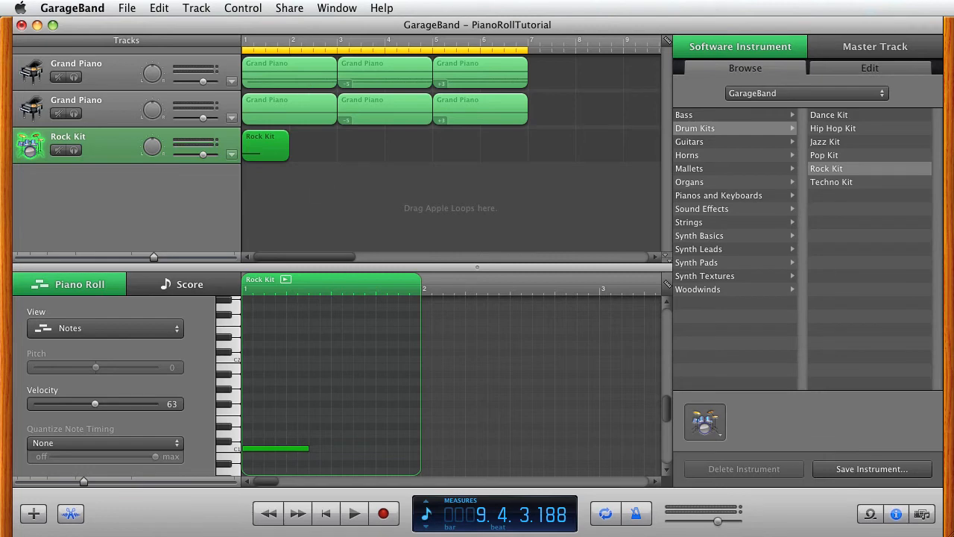
click(325, 513)
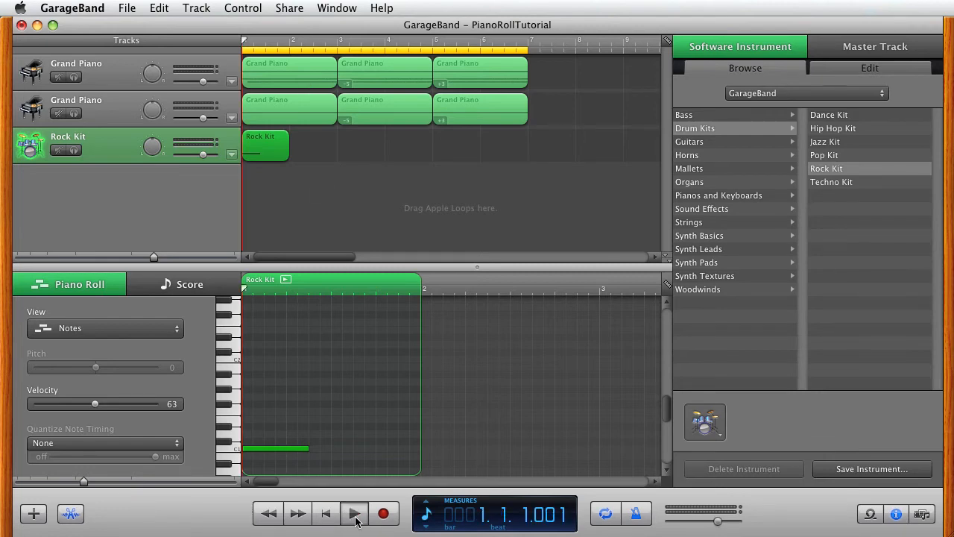
click(355, 515)
click(355, 515)
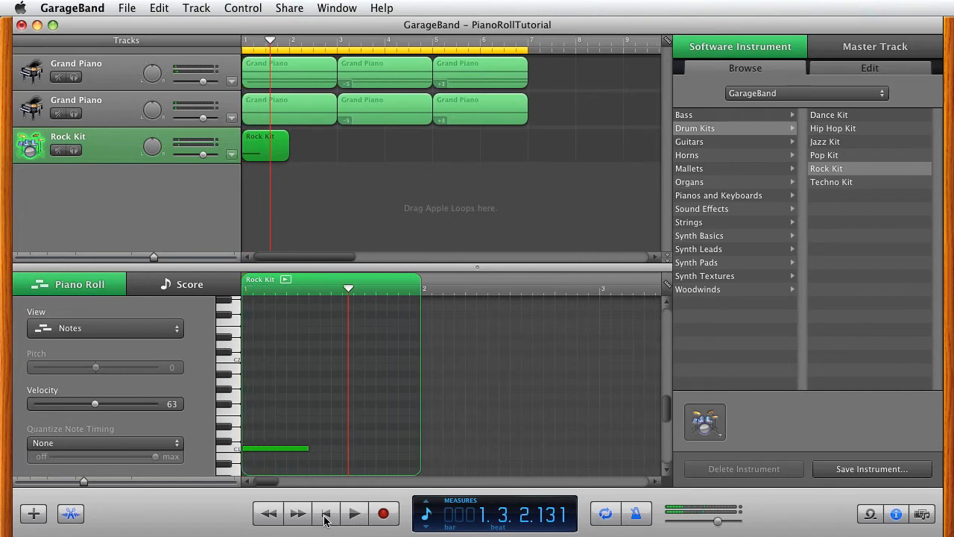
click(326, 514)
click(355, 514)
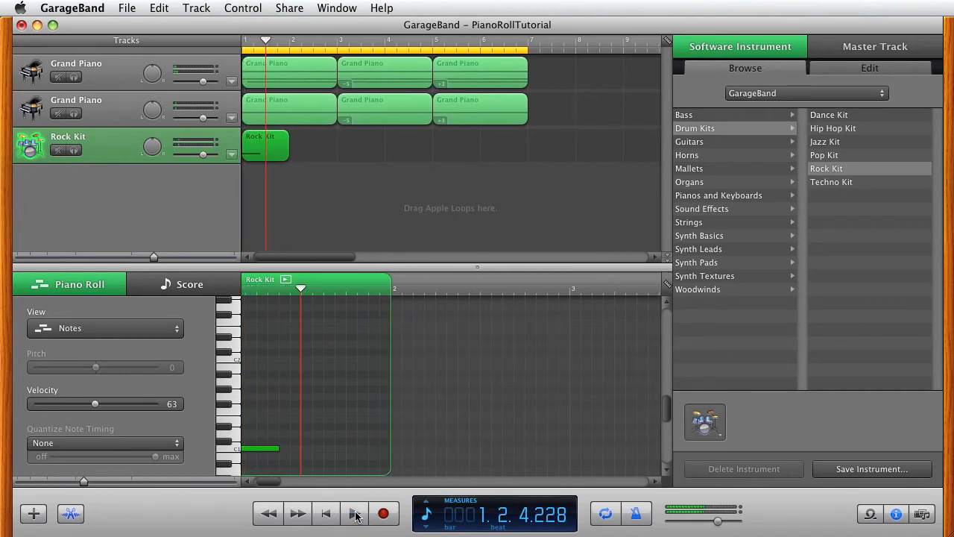
click(327, 513)
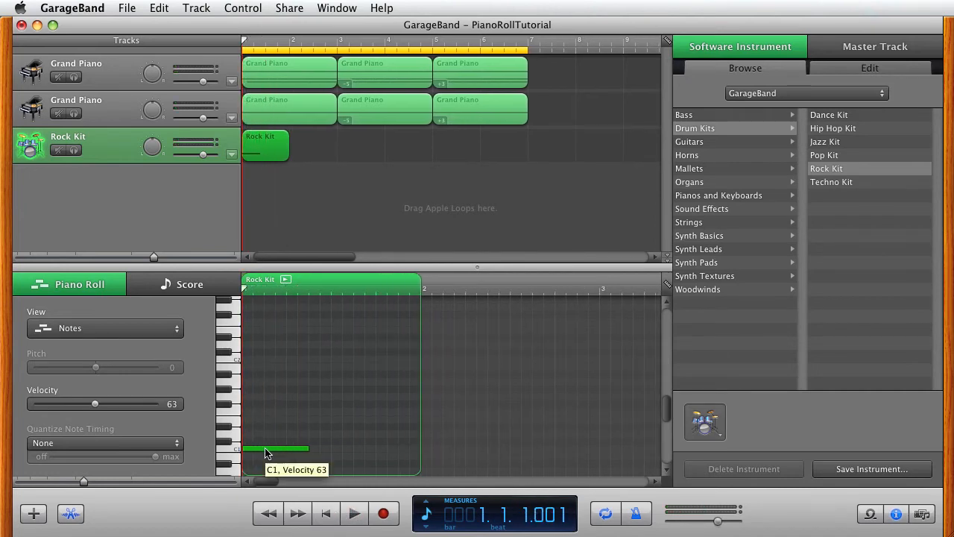
Try the C1 note at velocity 127, set its velocity to 76, and play it from the start
drag(97, 404, 153, 404)
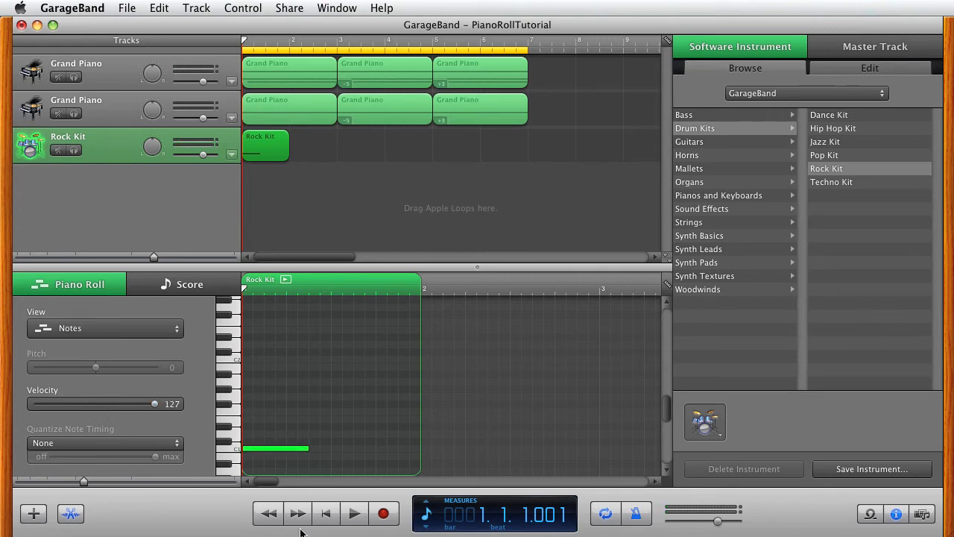
click(356, 516)
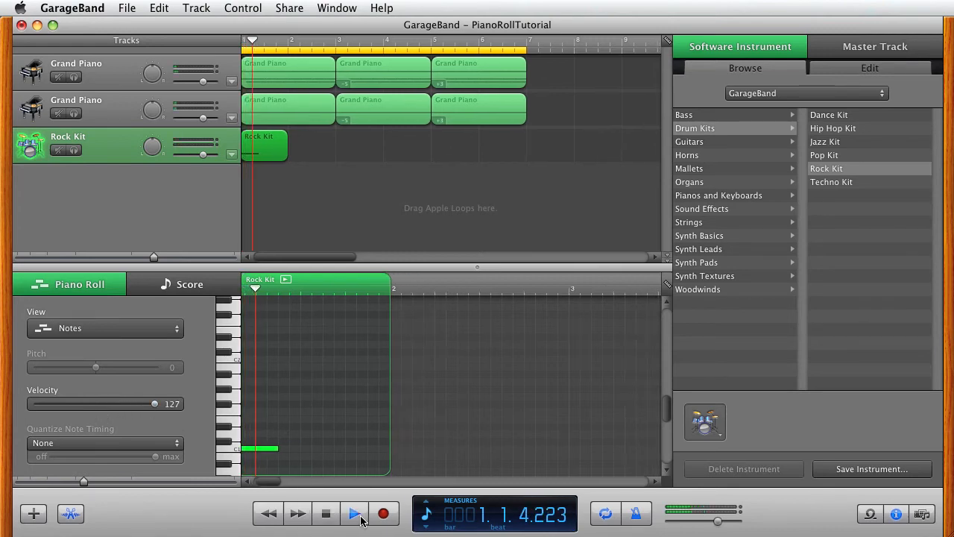
drag(151, 407, 108, 404)
click(326, 513)
click(359, 513)
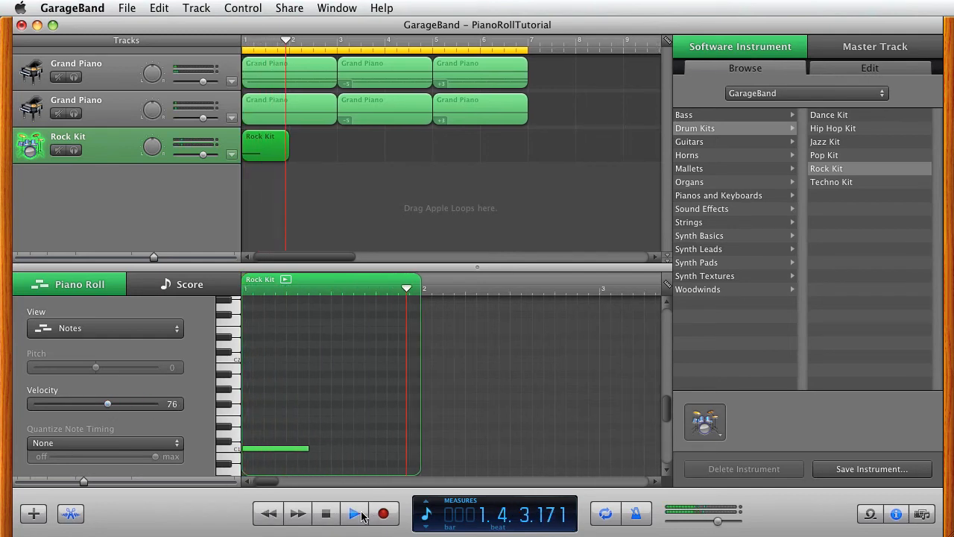
click(361, 515)
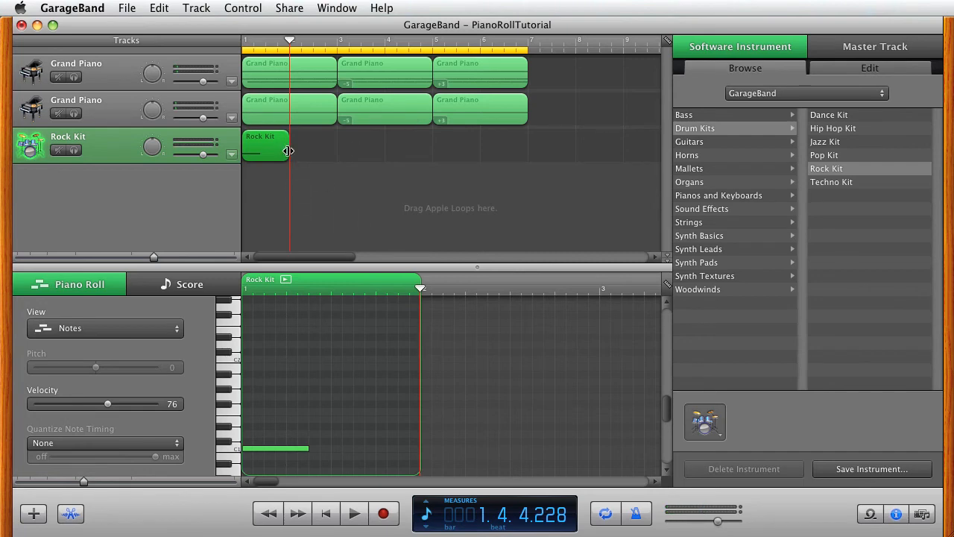
Extend the Rock Kit region to two measures, copy its C1 note to the start of measure 2, and play from the beginning
drag(289, 145, 336, 145)
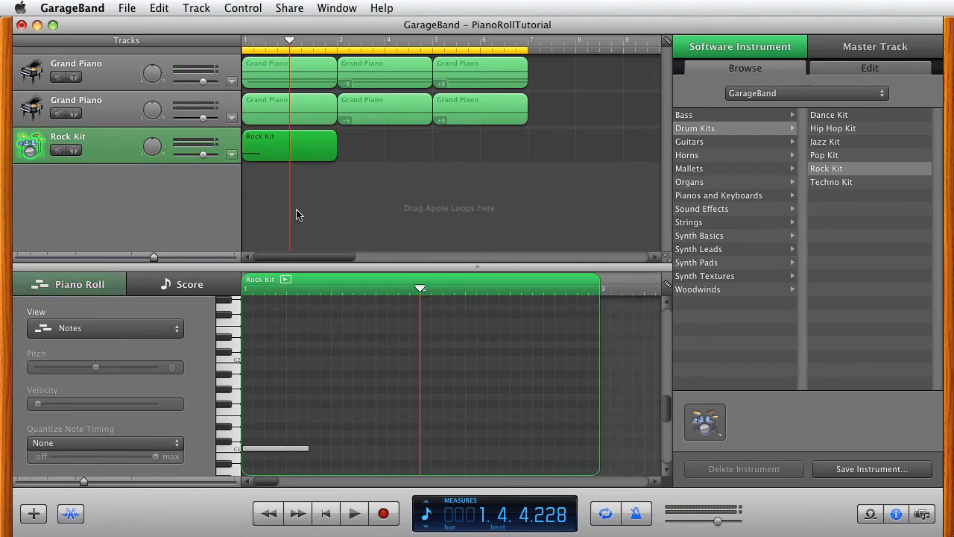
click(282, 449)
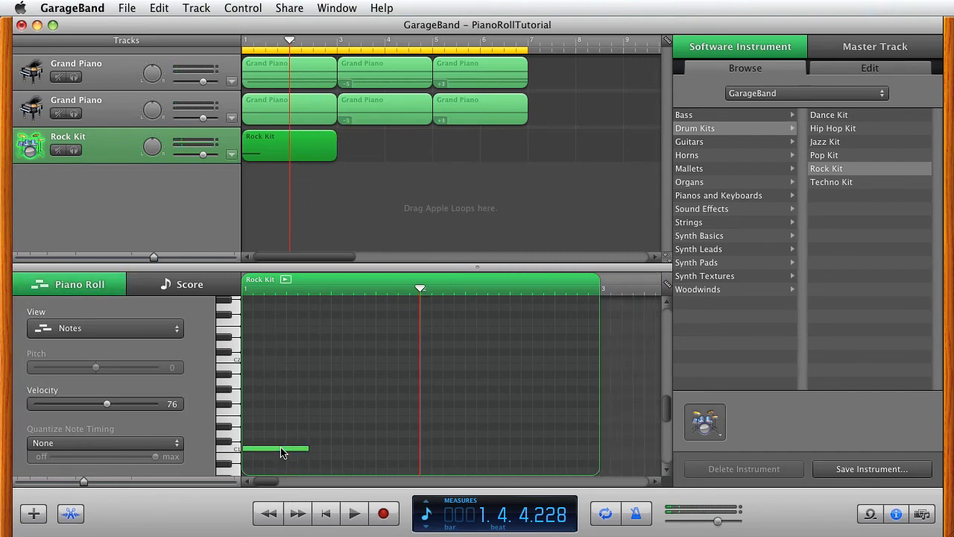
drag(276, 453, 458, 451)
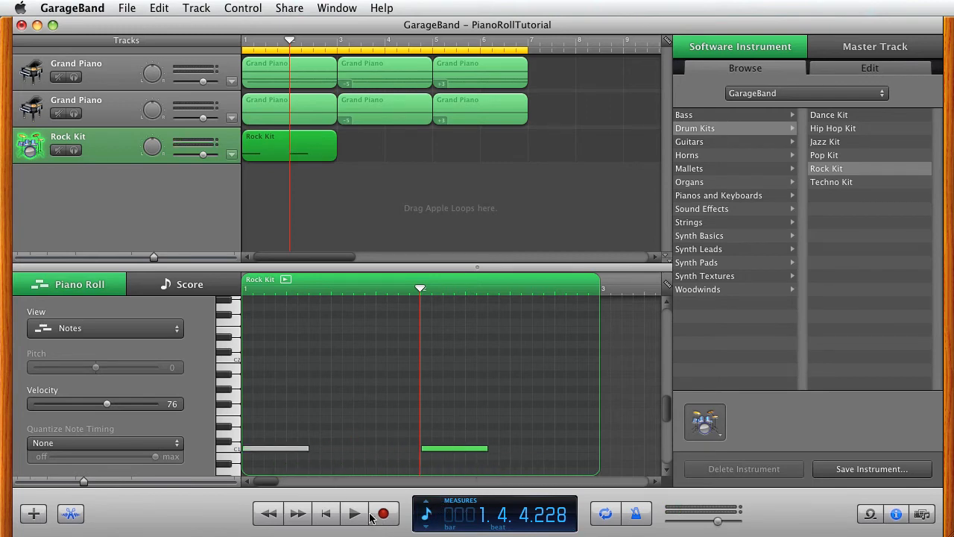
click(328, 514)
click(354, 513)
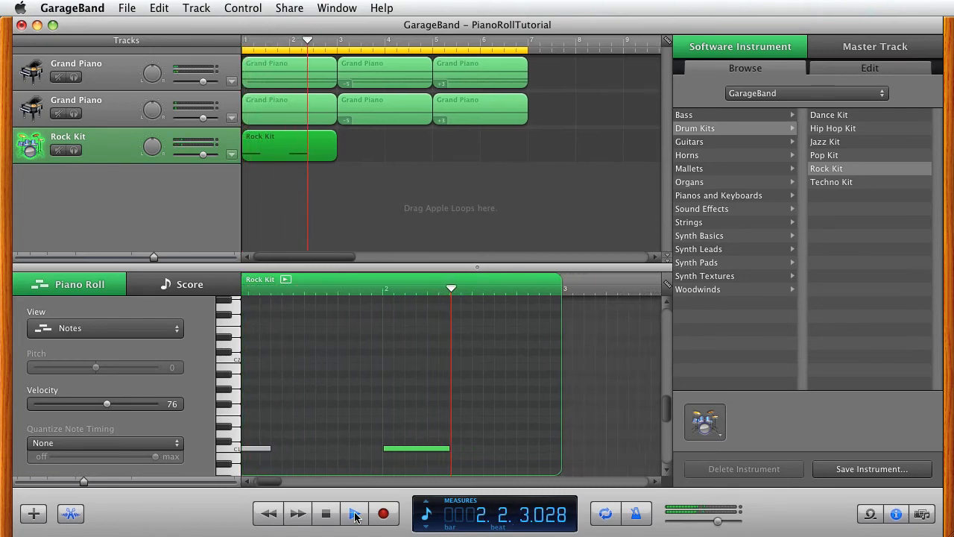
click(354, 514)
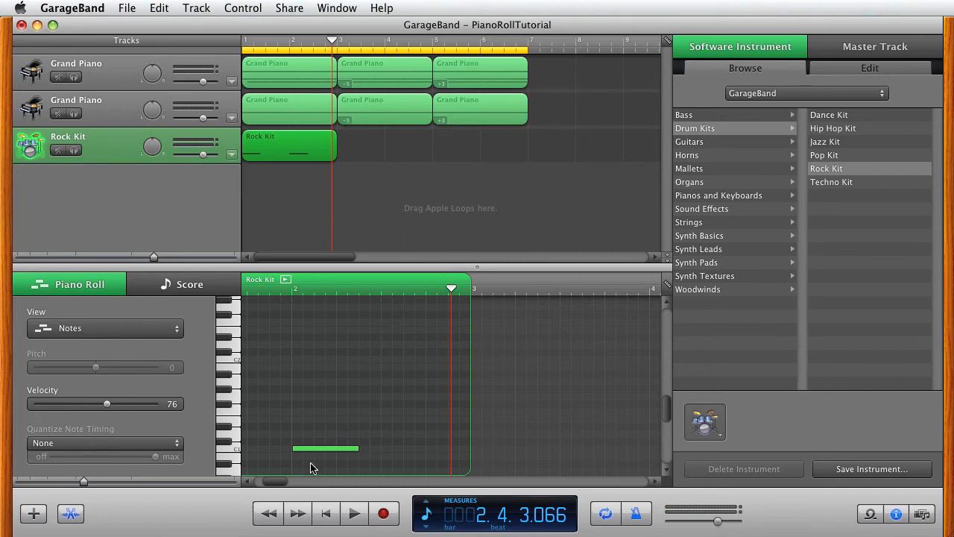
Set the velocity of both C1 notes in the Rock Kit region to 80 and play them from the beginning
scroll(323, 440, down, 1)
drag(271, 482, 257, 483)
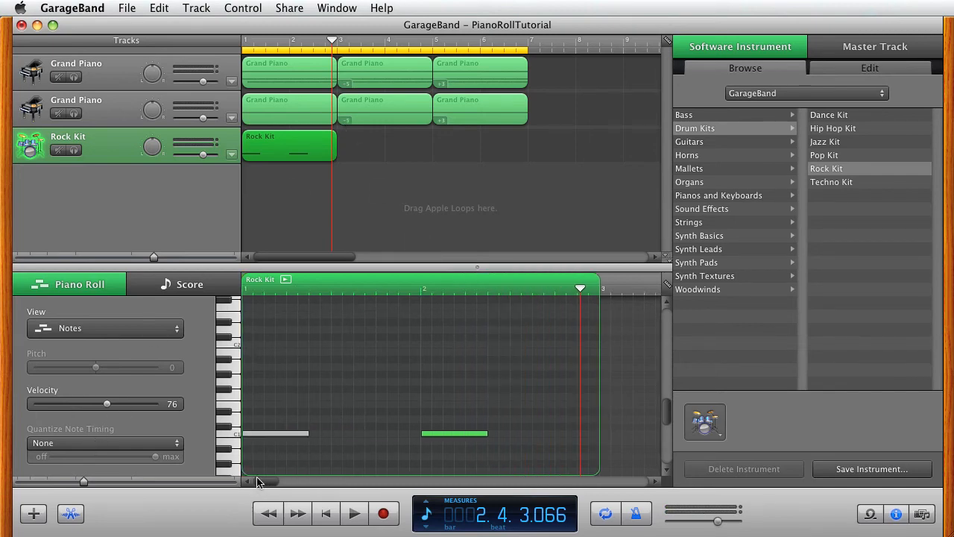
drag(502, 424, 258, 451)
click(328, 514)
click(354, 514)
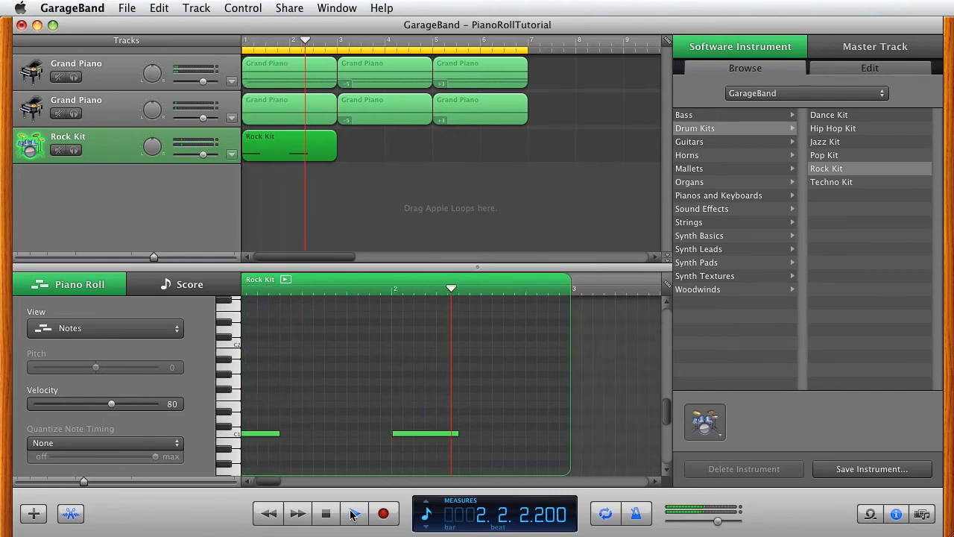
click(354, 513)
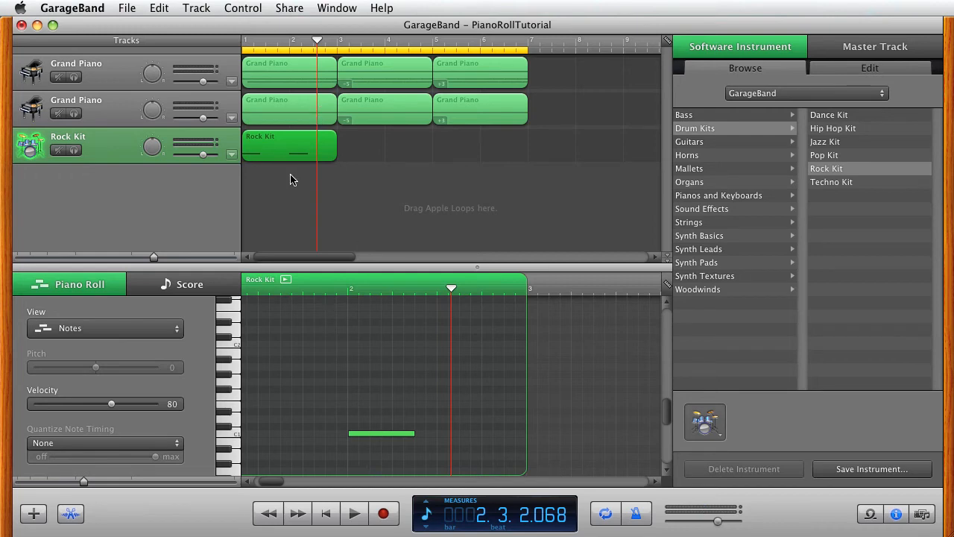
Copy the two-measure Rock Kit region to measure 3 and play the song from the beginning
click(274, 144)
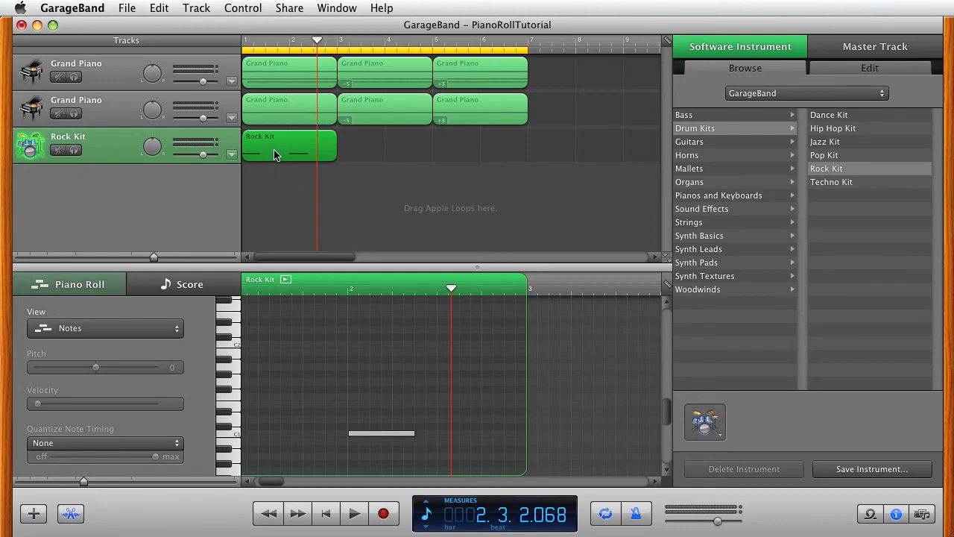
drag(273, 151, 366, 153)
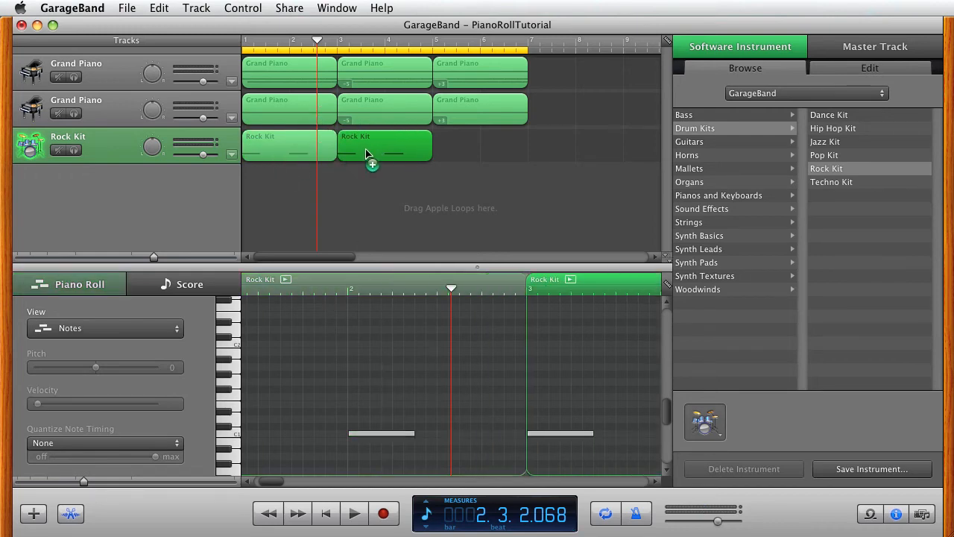
click(496, 208)
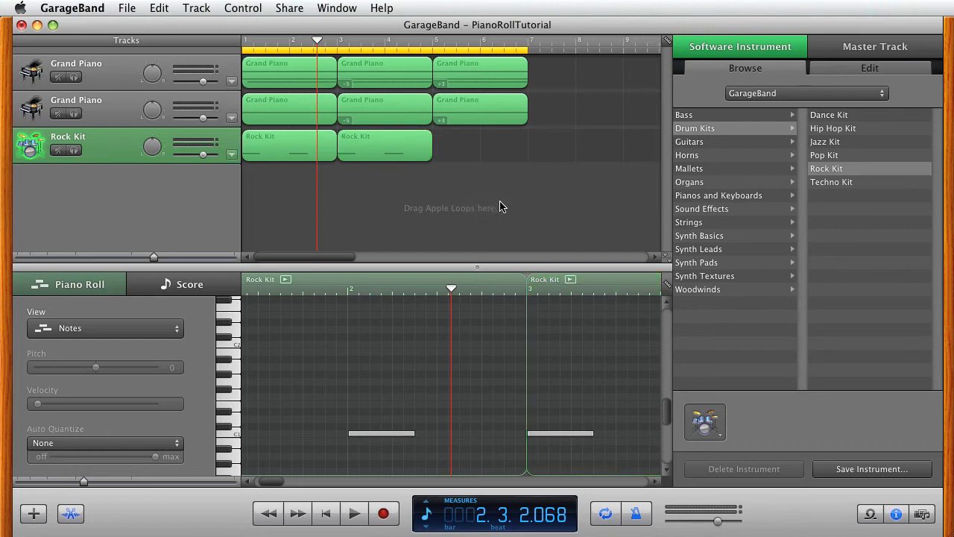
key(Return)
key(space)
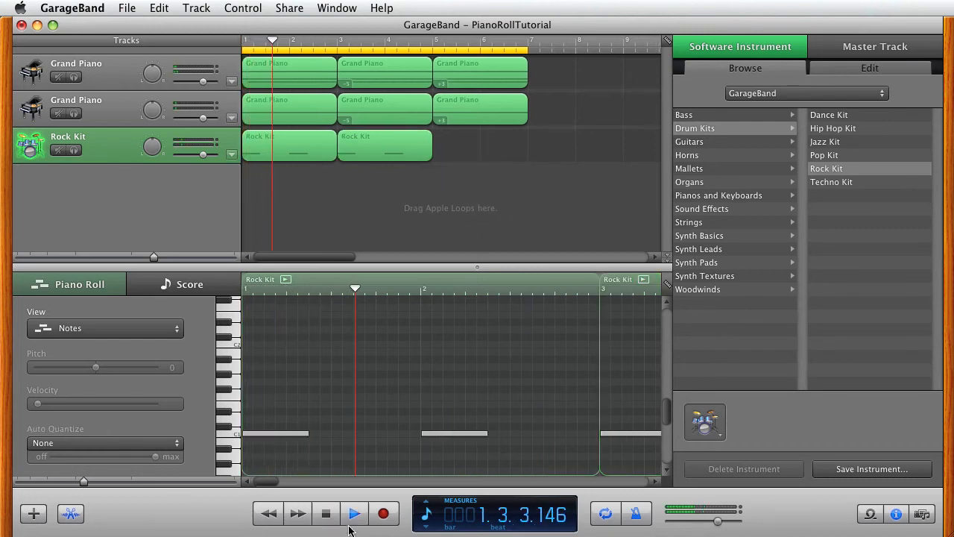
key(space)
Replace the copied region's measure 4 C1 note with new ones, making two back-to-back C1 notes in each measure, and play from the beginning
drag(280, 483, 294, 483)
click(486, 433)
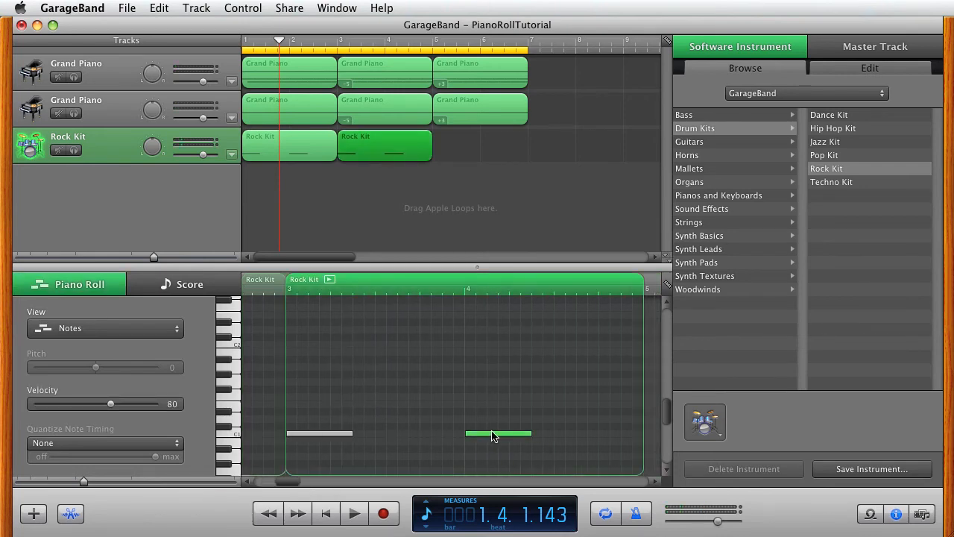
key(Delete)
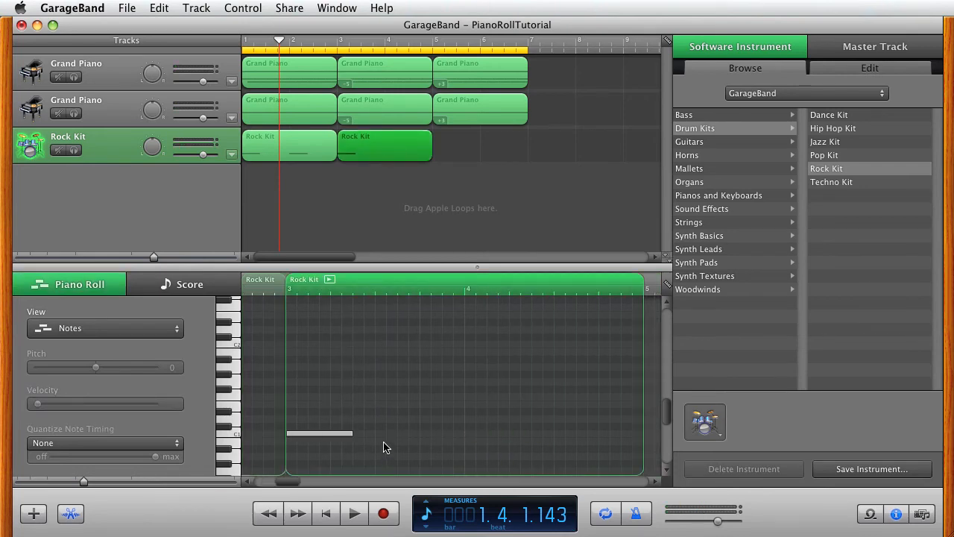
super+click(356, 432)
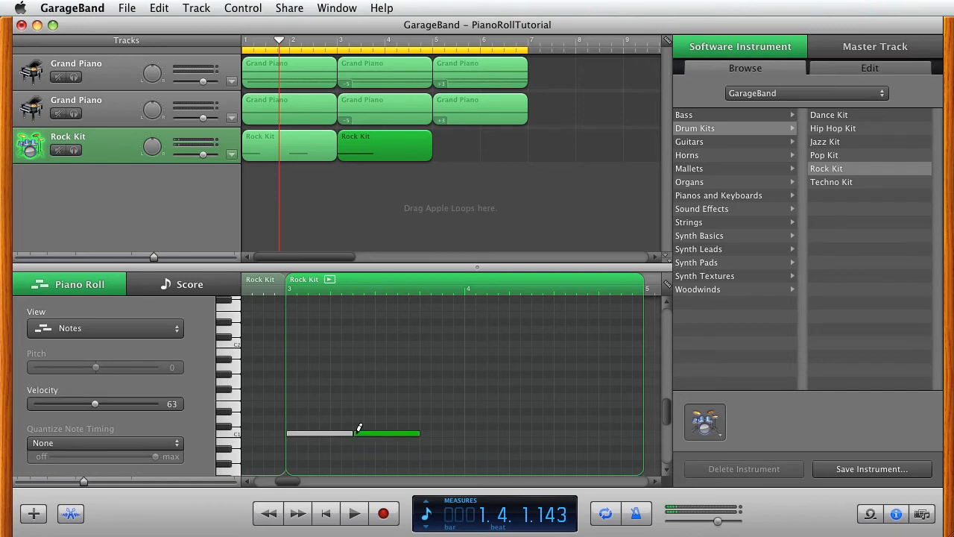
super+click(468, 432)
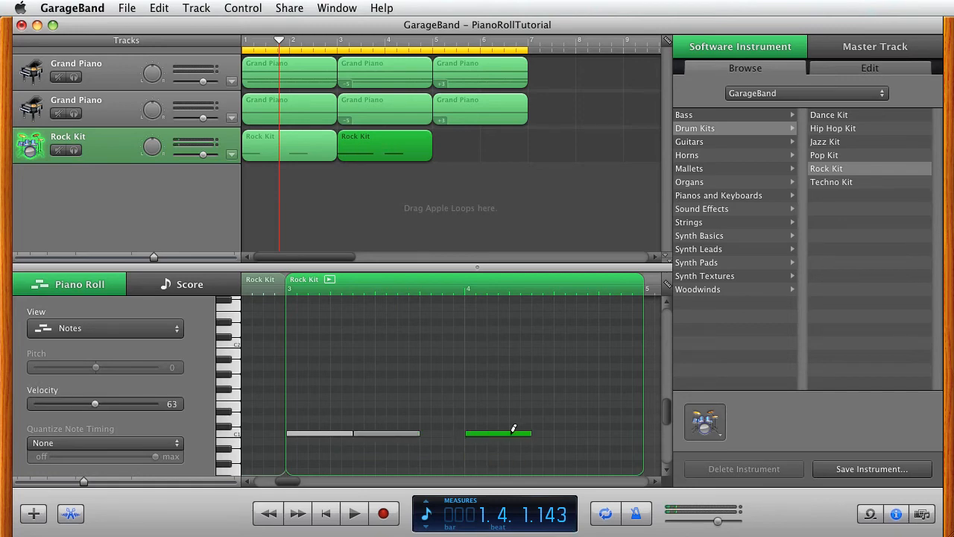
super+click(538, 431)
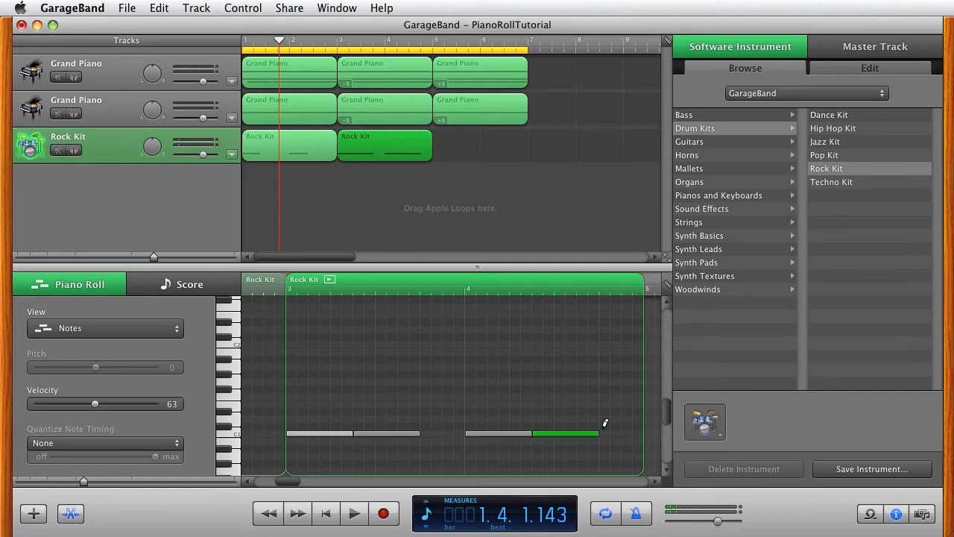
click(325, 514)
click(352, 513)
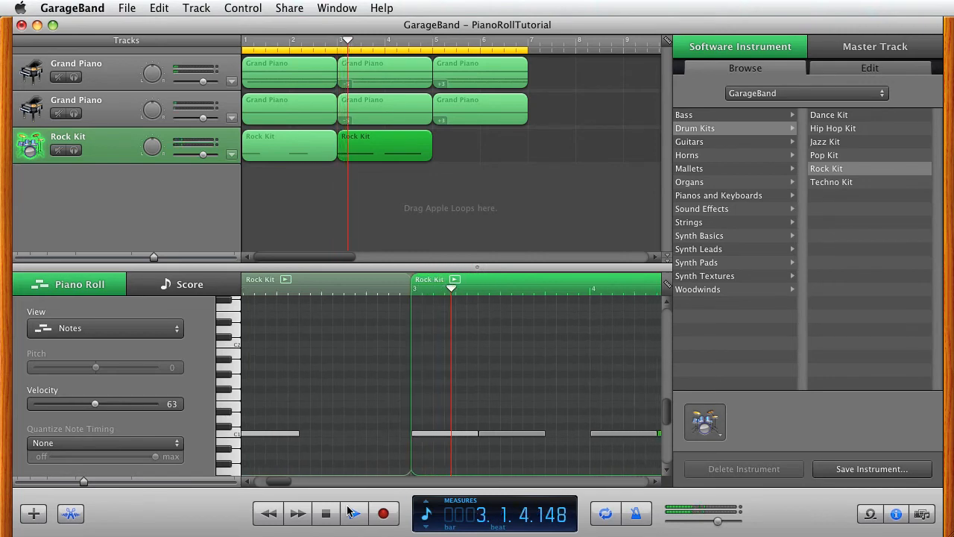
click(349, 513)
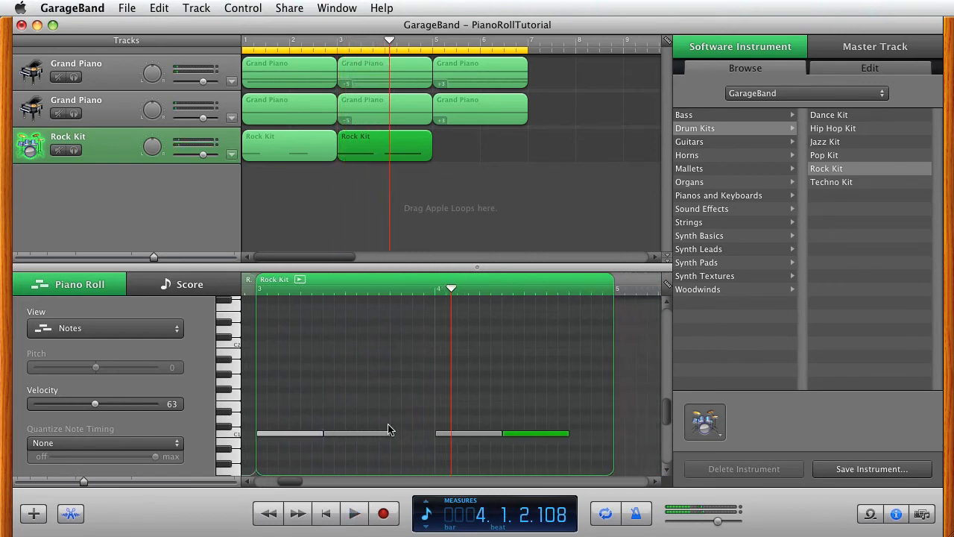
Move the second C1 note in measures 3 and 4 earlier to beat 2, and play the result
click(319, 434)
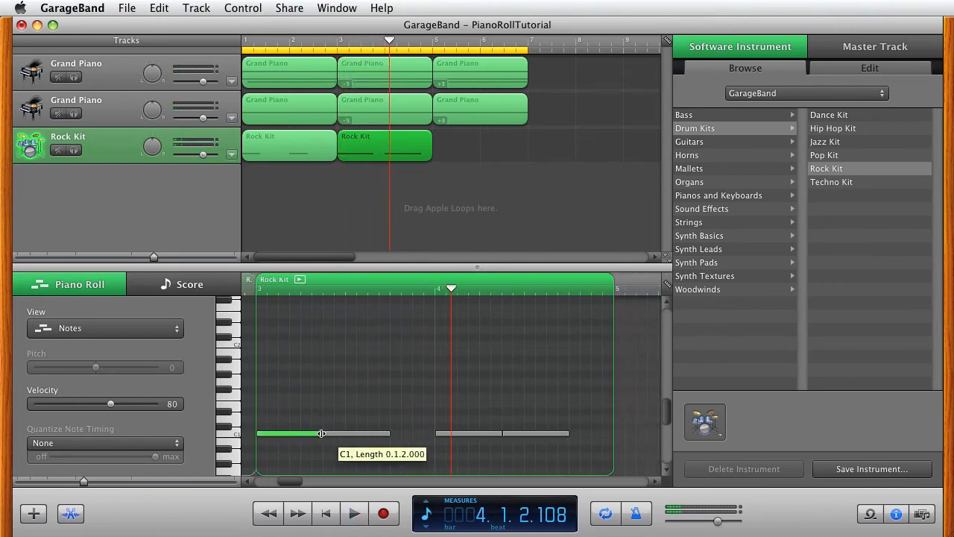
mouse_move(322, 434)
mouse_down()
mouse_move(304, 434)
mouse_move(345, 439)
mouse_move(334, 439)
mouse_up()
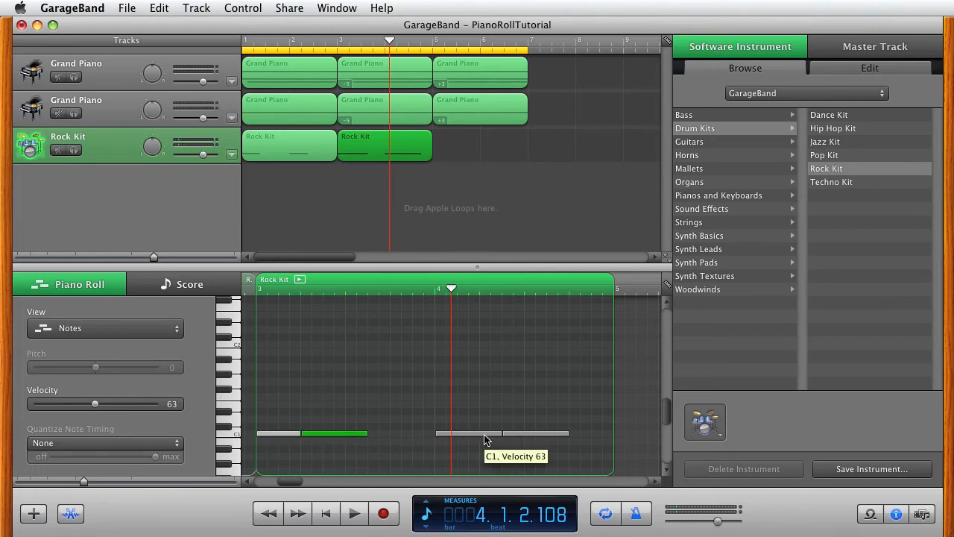
click(485, 440)
mouse_move(500, 434)
mouse_down()
mouse_move(478, 434)
mouse_move(517, 435)
mouse_move(497, 435)
mouse_up()
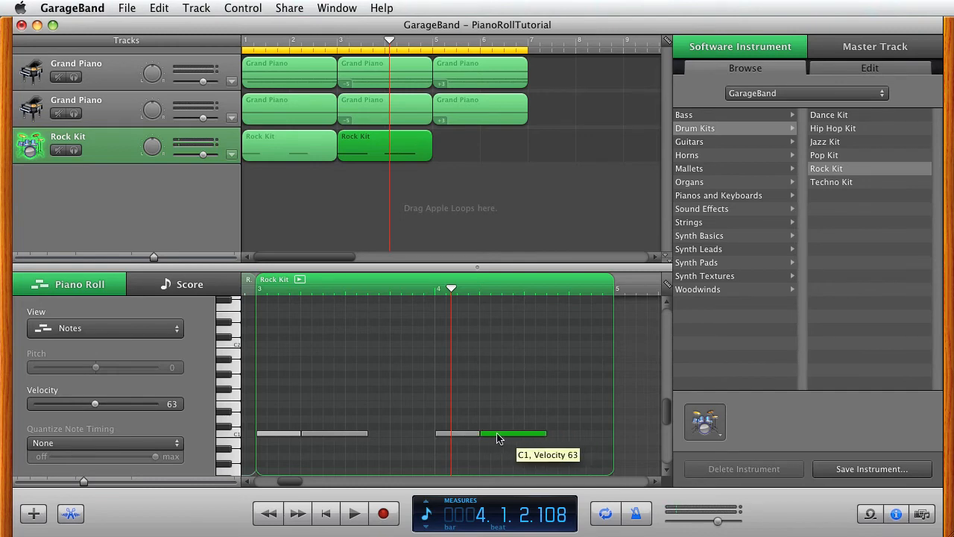
click(347, 514)
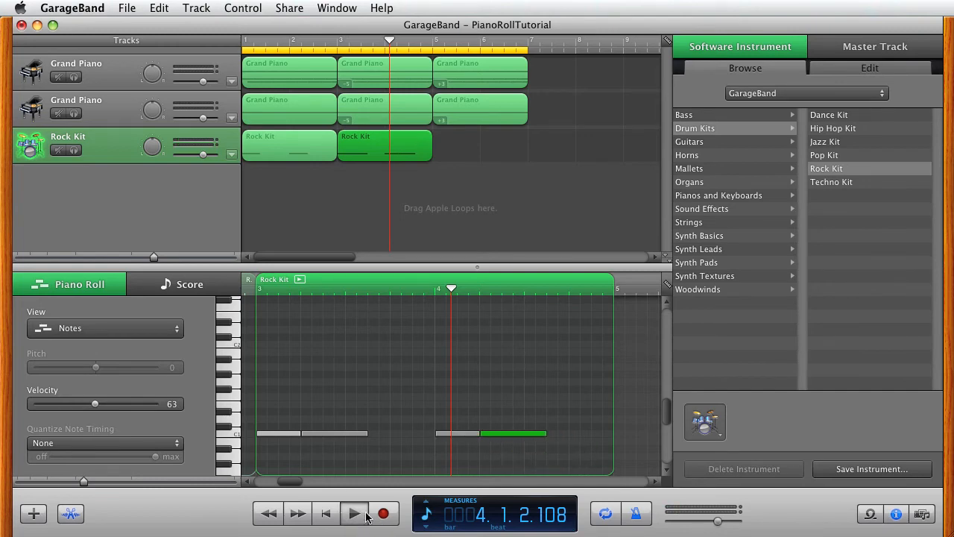
click(354, 515)
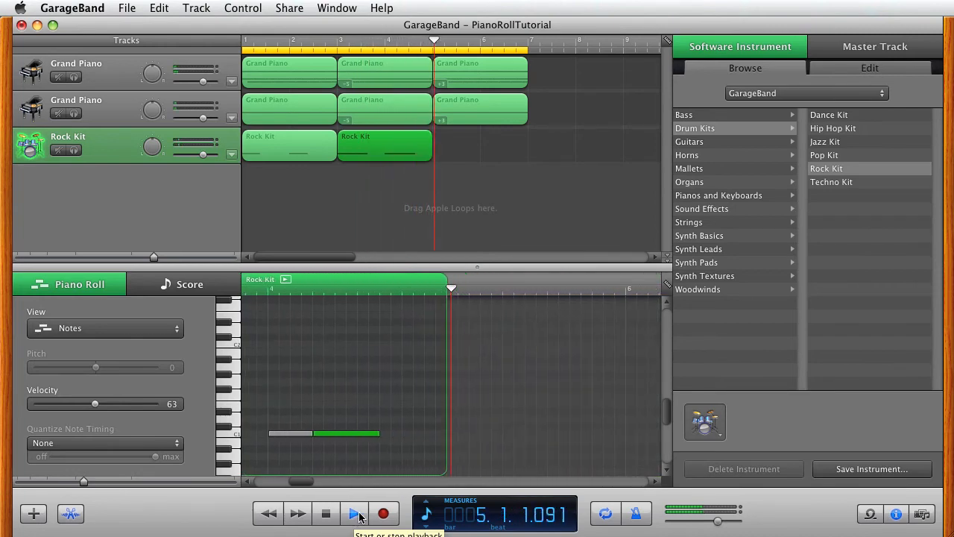
click(357, 514)
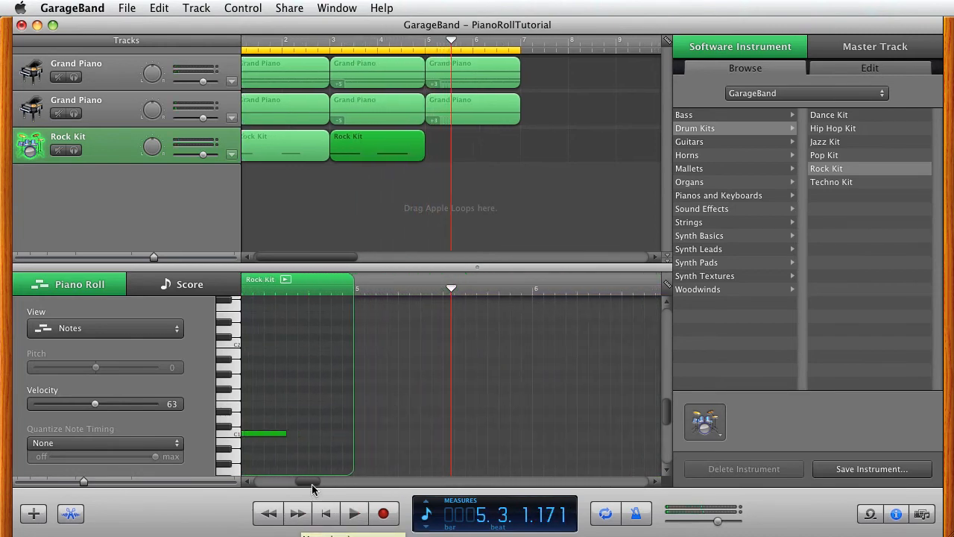
Set the cycle region to span only the second Rock Kit region, from measure 3 to measure 5
drag(320, 486, 258, 482)
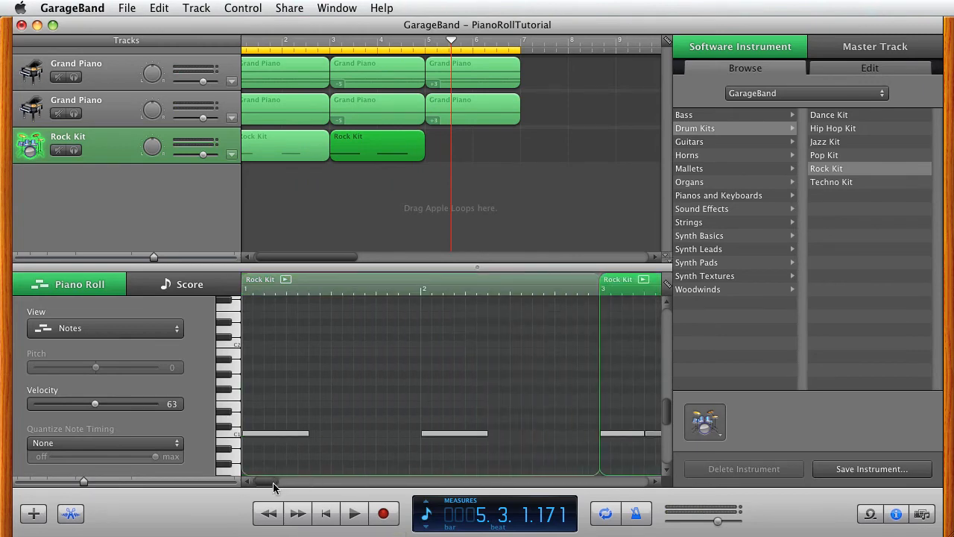
drag(272, 482, 289, 482)
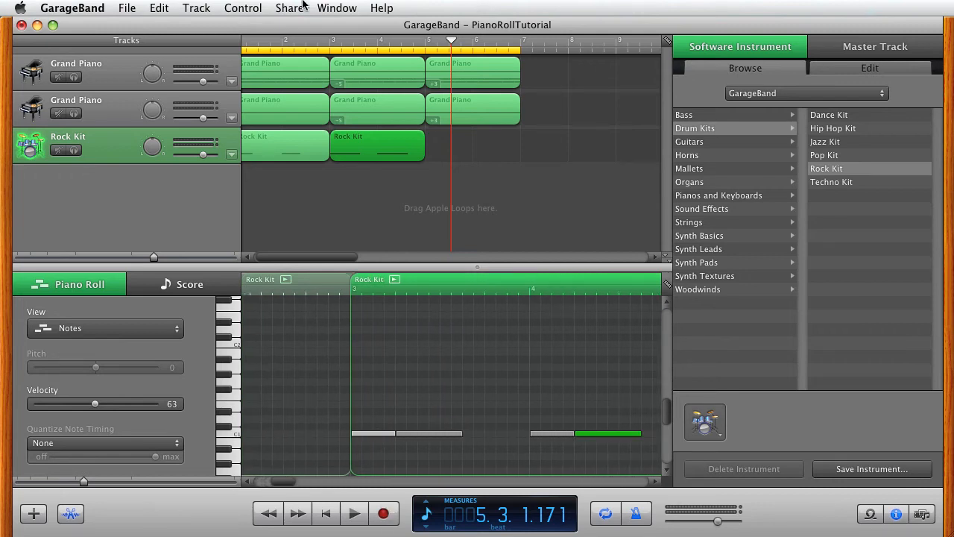
drag(272, 46, 375, 55)
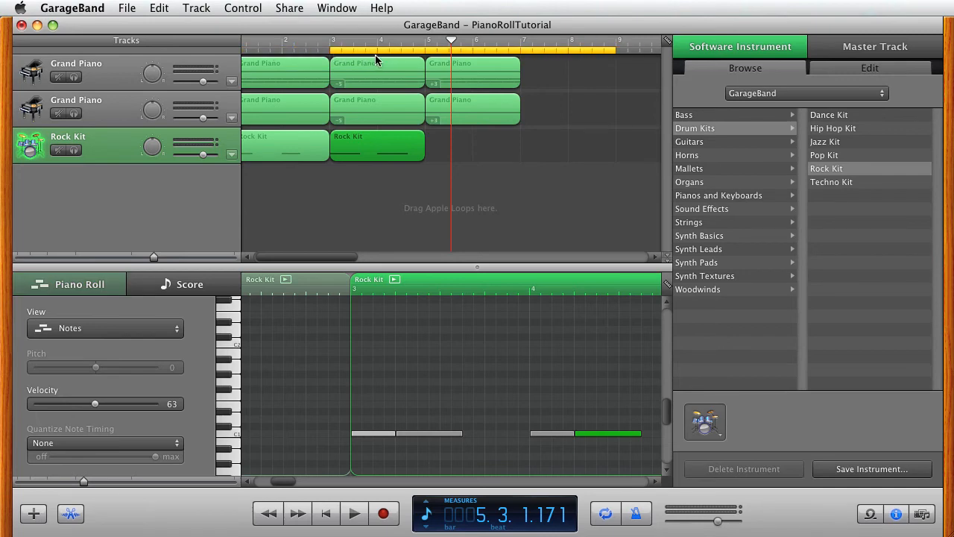
drag(611, 48, 423, 60)
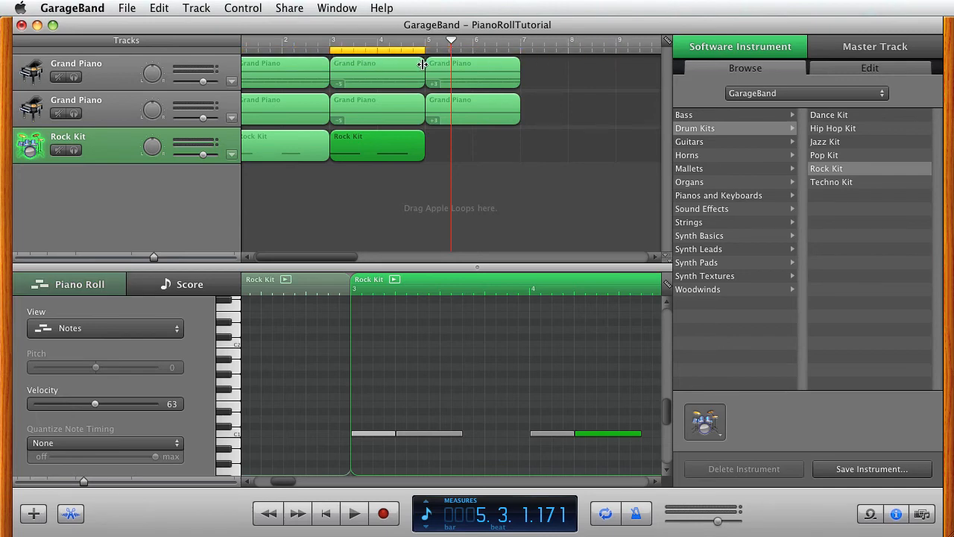
Add a B0 note one sixteenth after the start of measure 3 and another at the same spot in measure 4
super+click(364, 441)
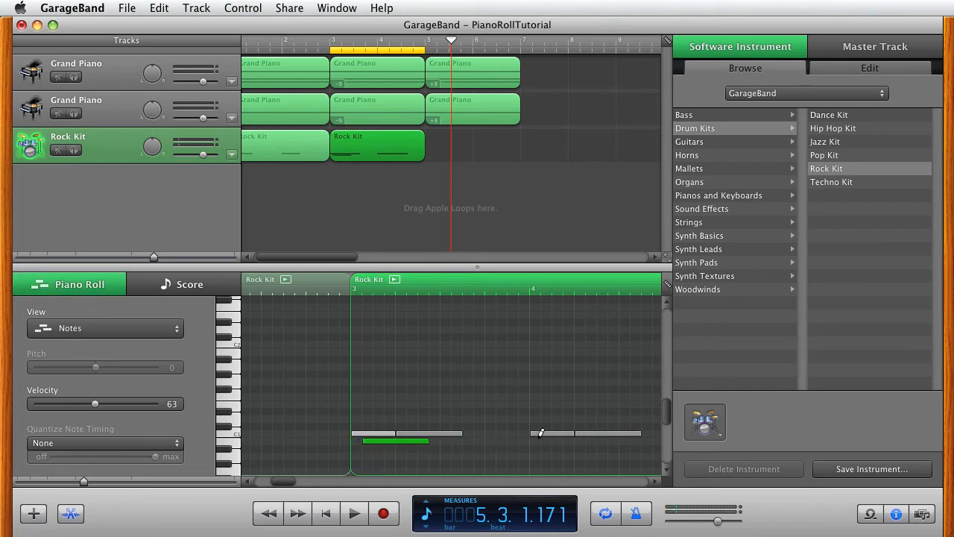
super+click(544, 433)
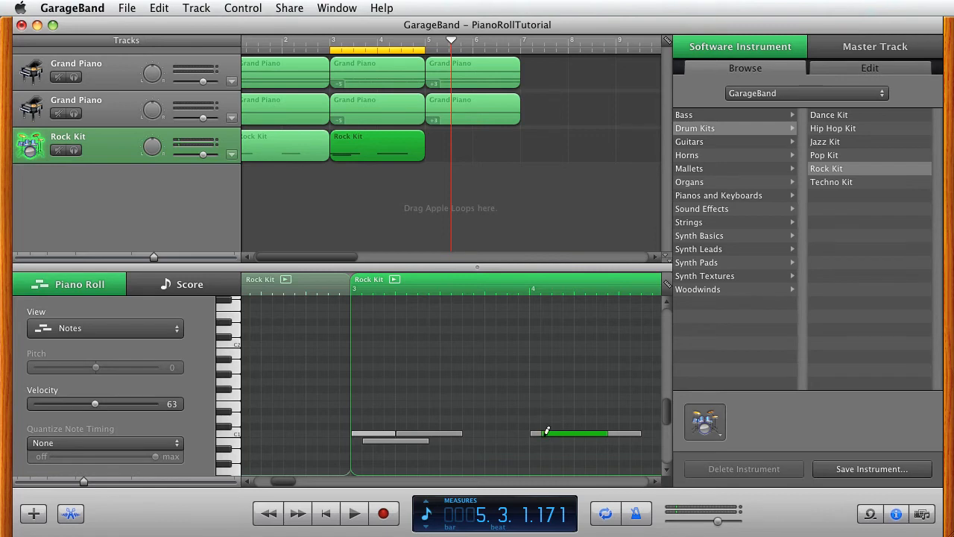
drag(546, 431, 545, 436)
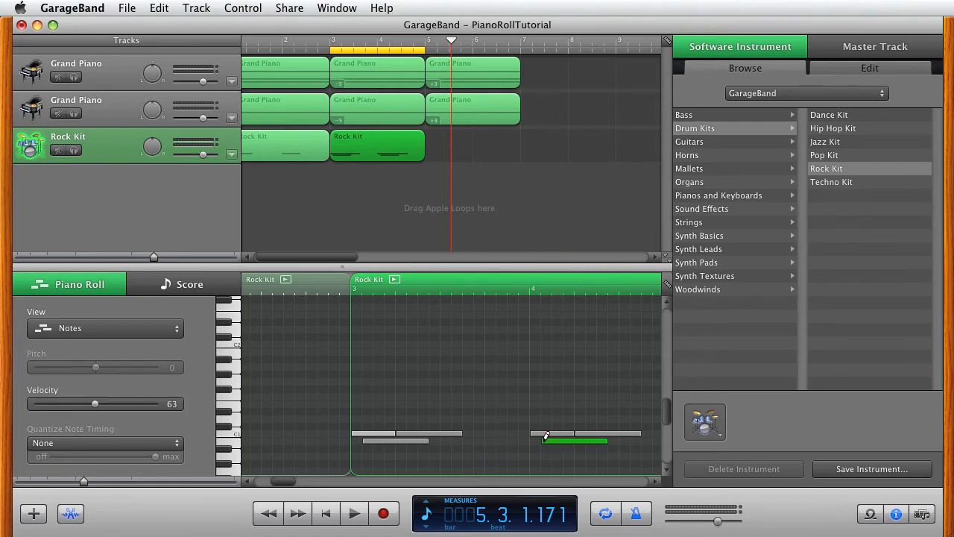
Play the cycled Rock Kit region, and move both B0 notes one sixteenth later
click(347, 516)
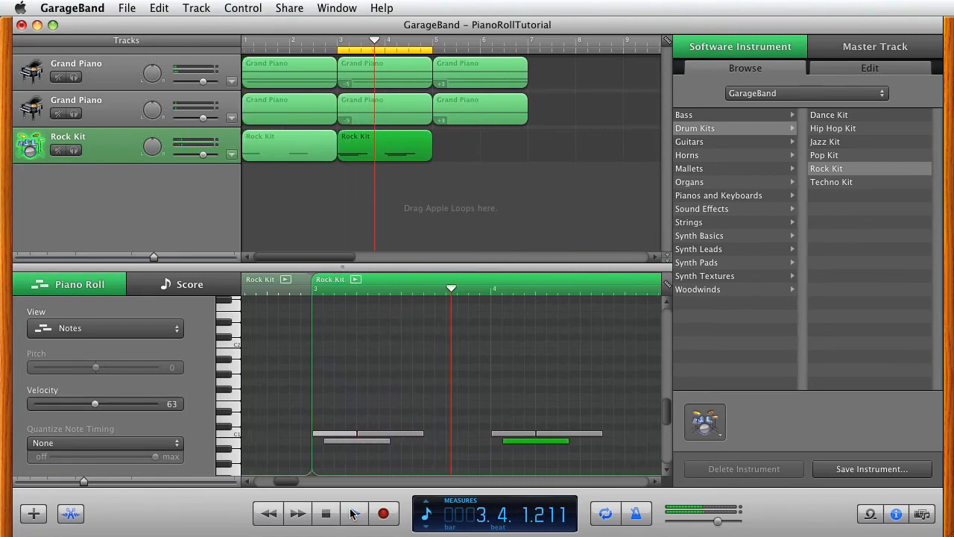
key(space)
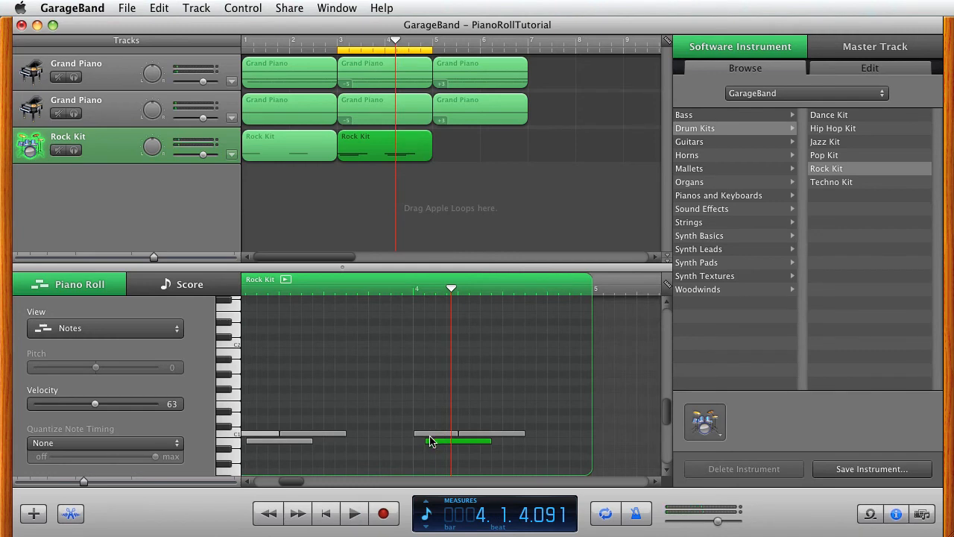
drag(431, 445, 440, 447)
drag(269, 447, 280, 447)
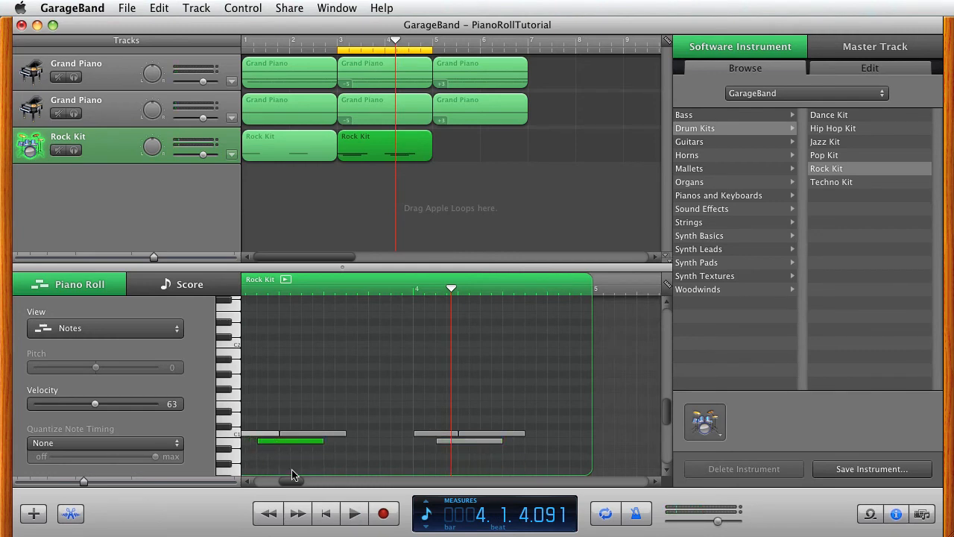
Play the cycled second Rock Kit region from its start to hear the B0 note timing
click(326, 514)
click(353, 514)
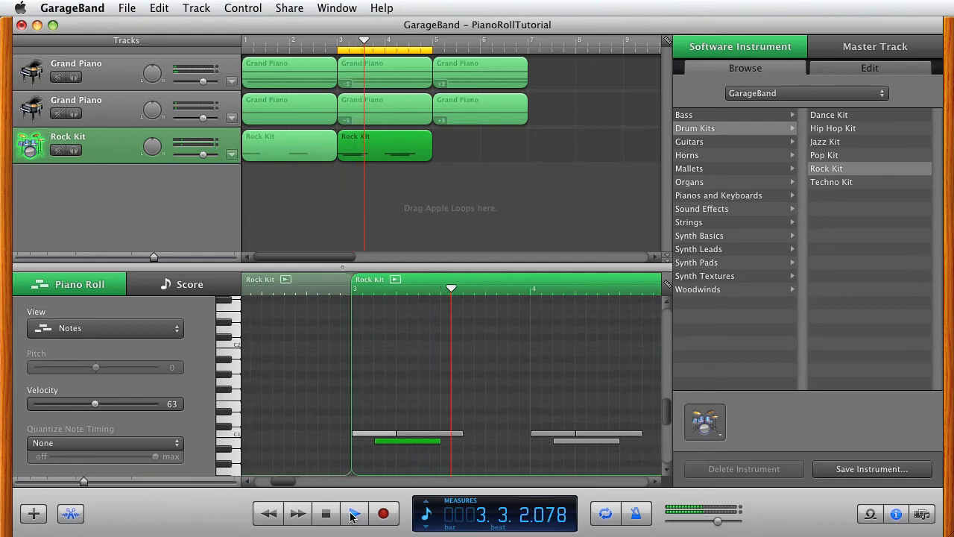
click(353, 514)
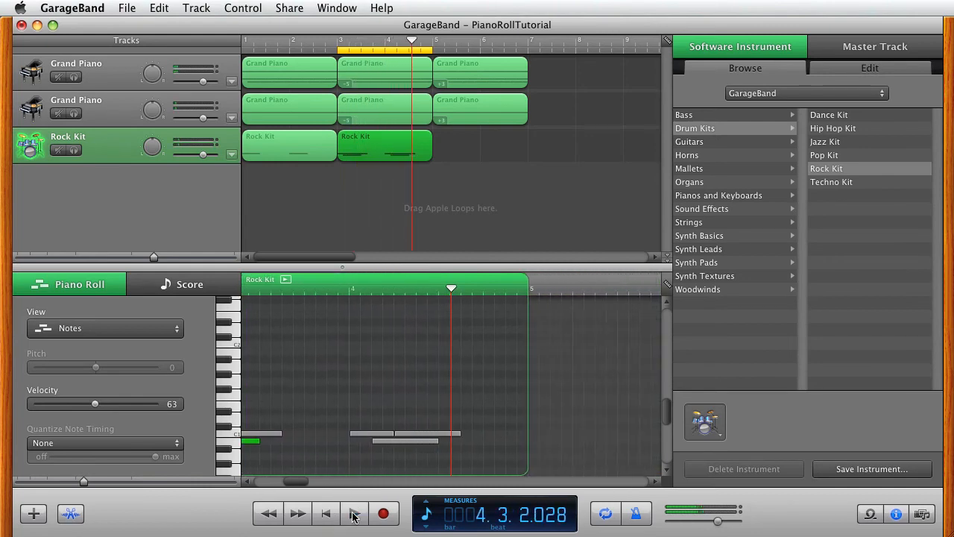
Set the velocity of both B0 notes in measures 3 and 4 to 55, and play the result
click(384, 442)
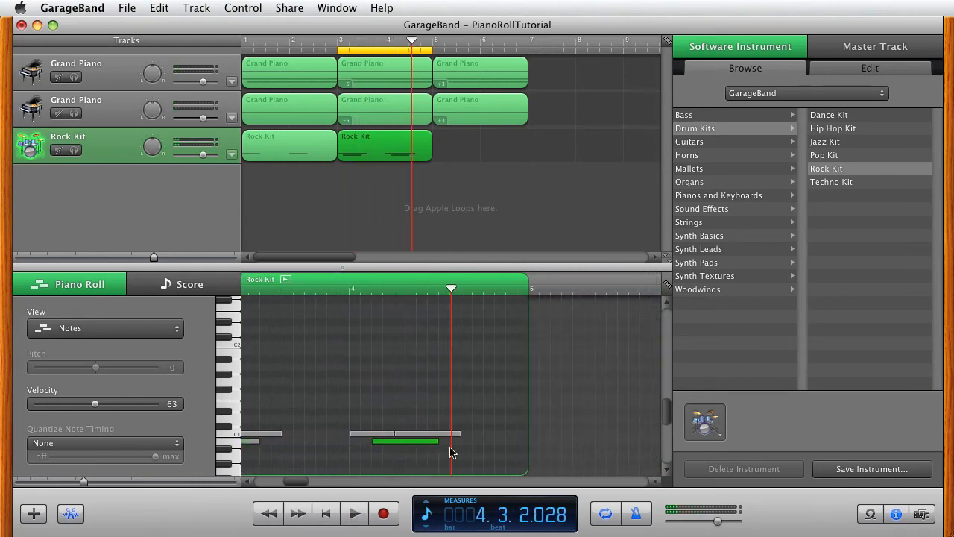
drag(297, 484, 291, 483)
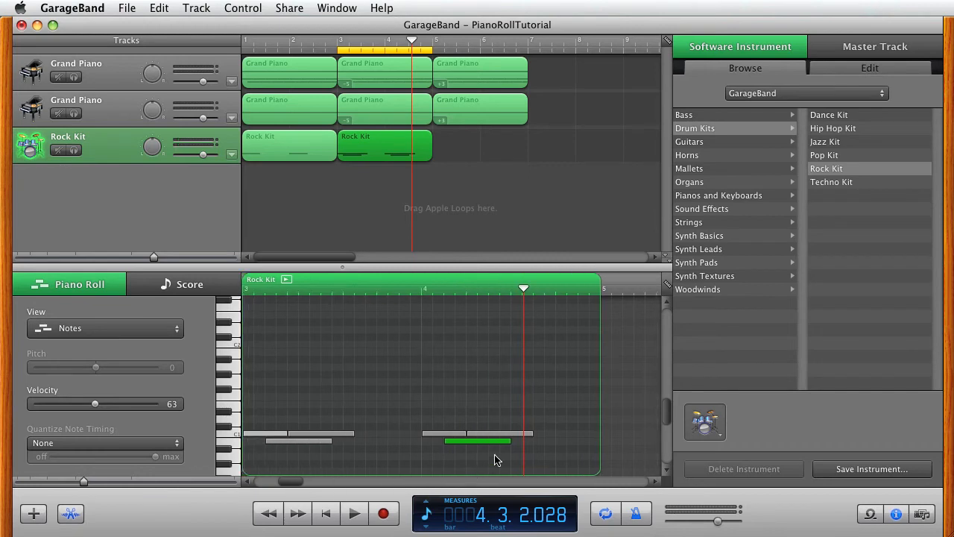
shift+click(281, 441)
click(333, 516)
click(356, 514)
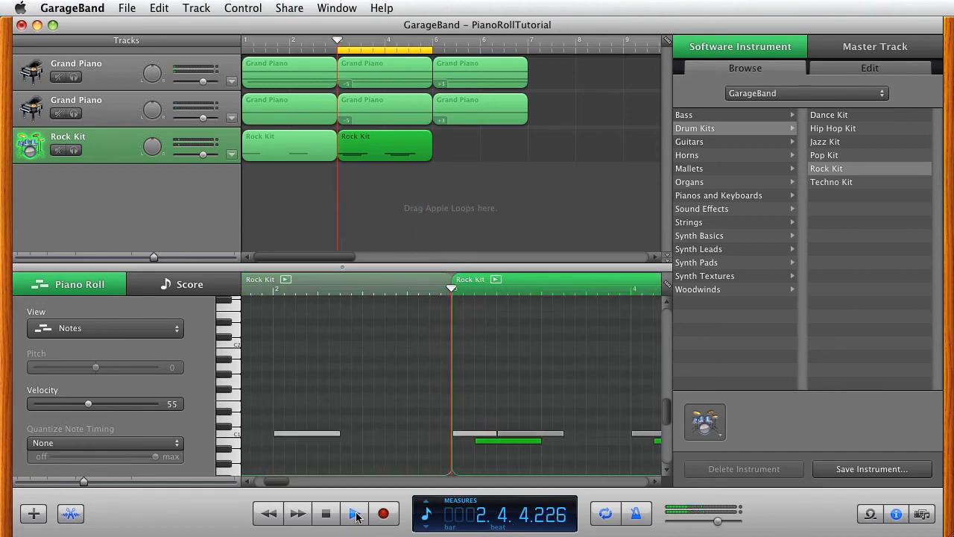
click(355, 514)
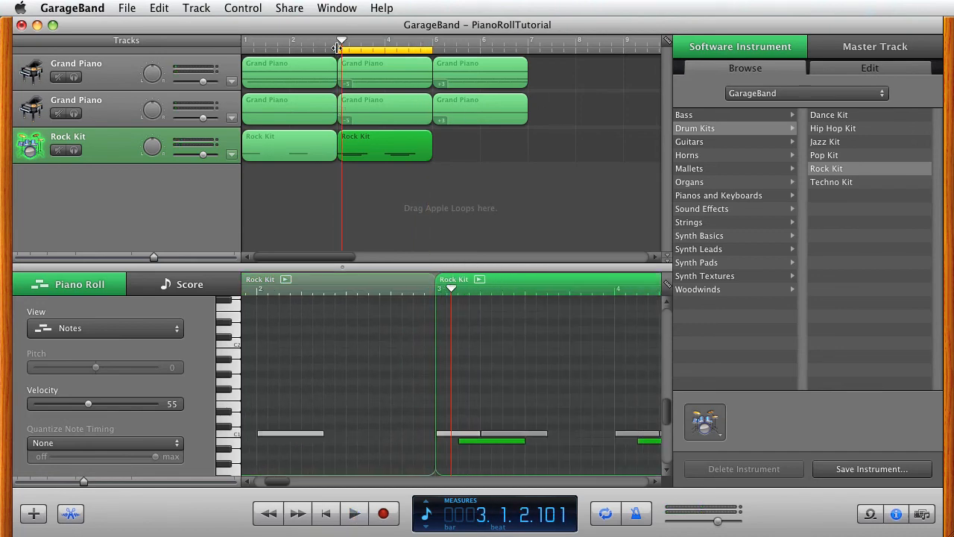
Extend the start of the cycle region back to measure 1 and play it from the beginning
drag(338, 48, 243, 47)
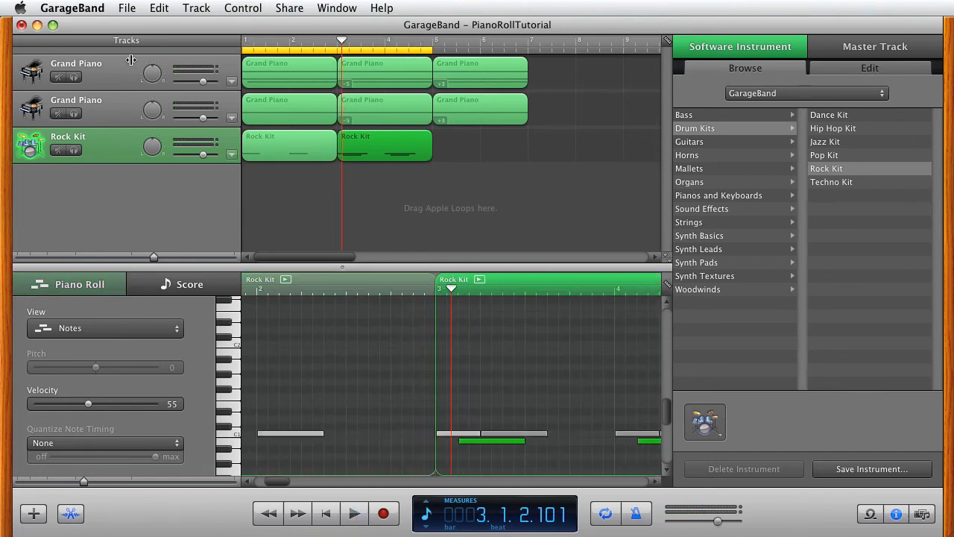
click(325, 513)
click(352, 514)
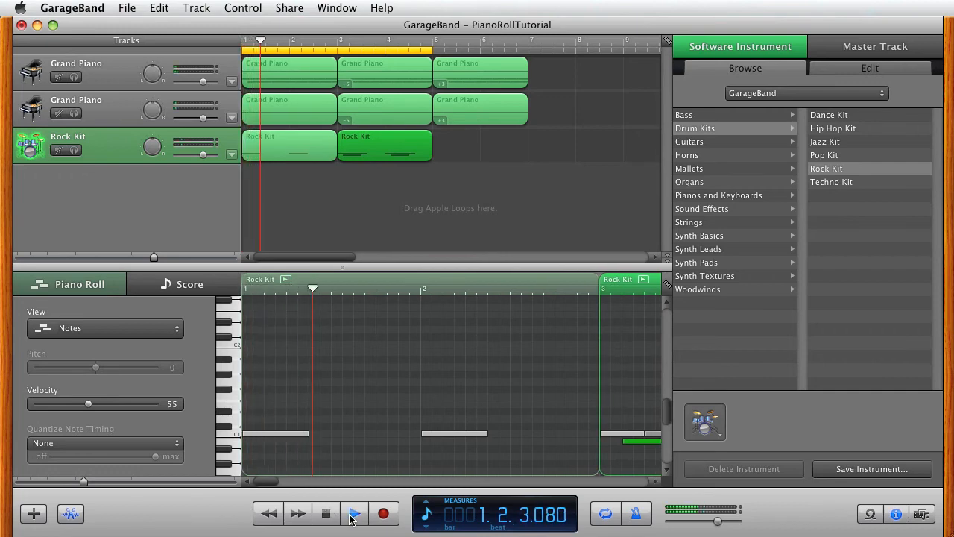
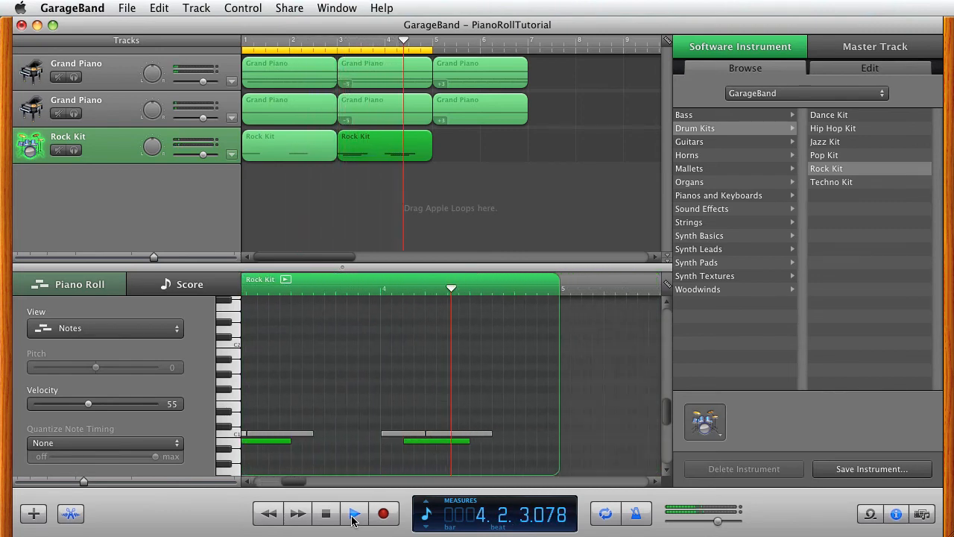
click(353, 514)
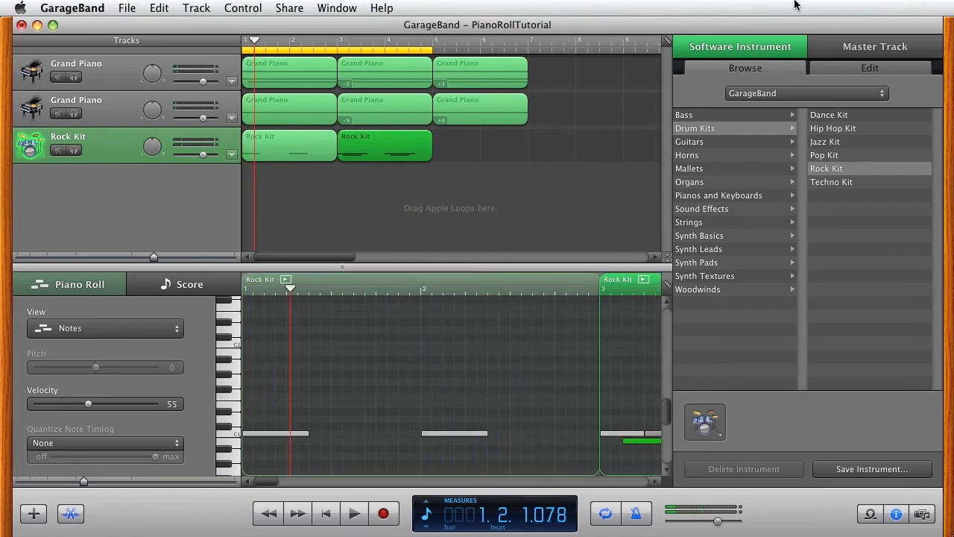
Extend the cycle region to measure 7, and fill measures 5 and 6 with a copy of the first Rock Kit region
drag(429, 46, 530, 52)
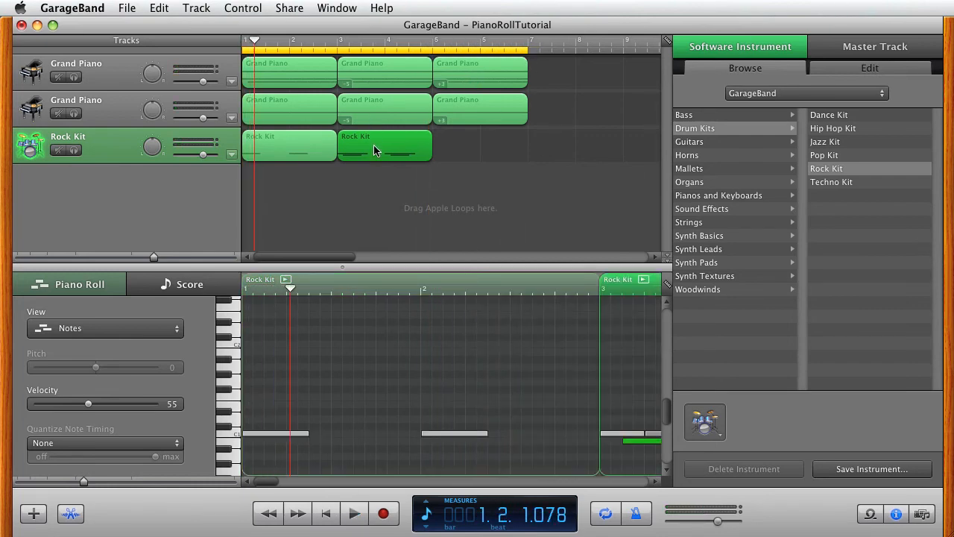
click(283, 161)
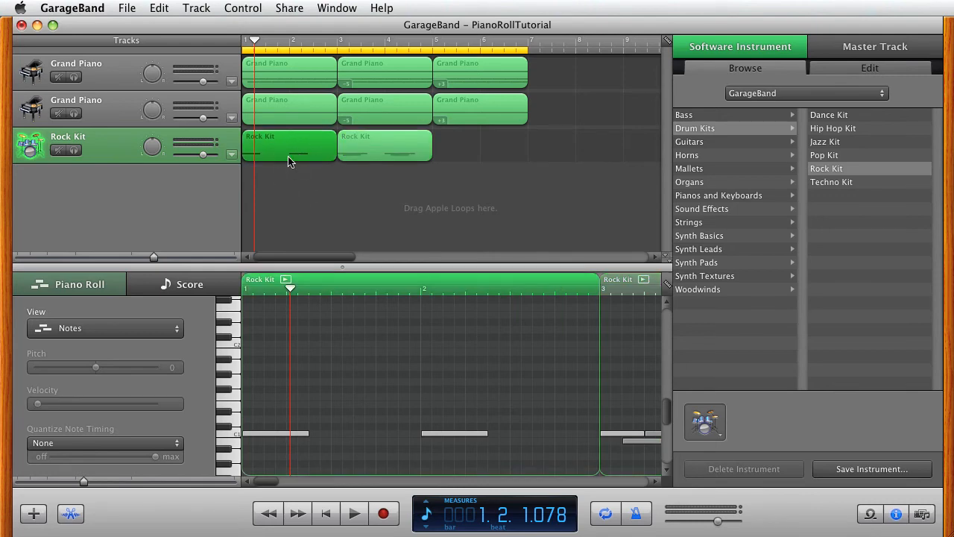
drag(290, 162, 475, 157)
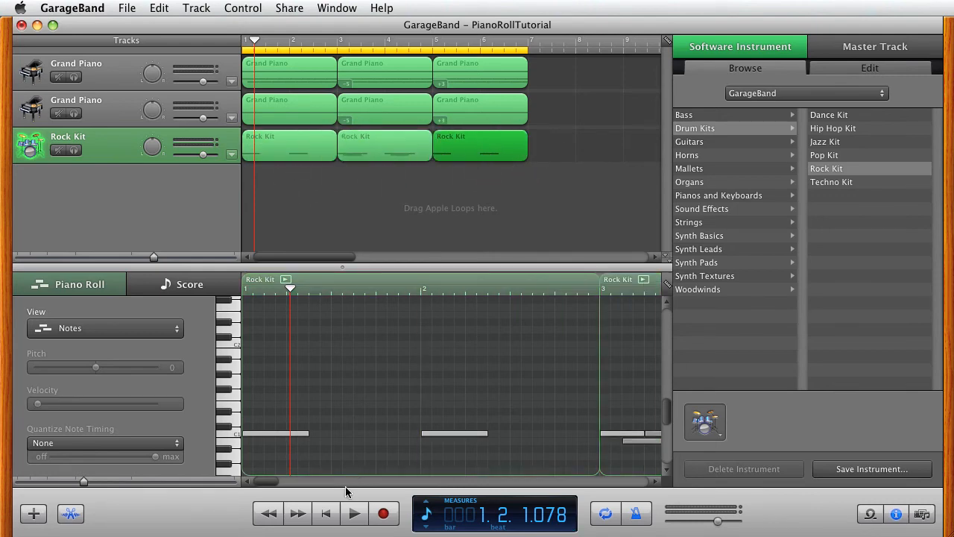
click(350, 513)
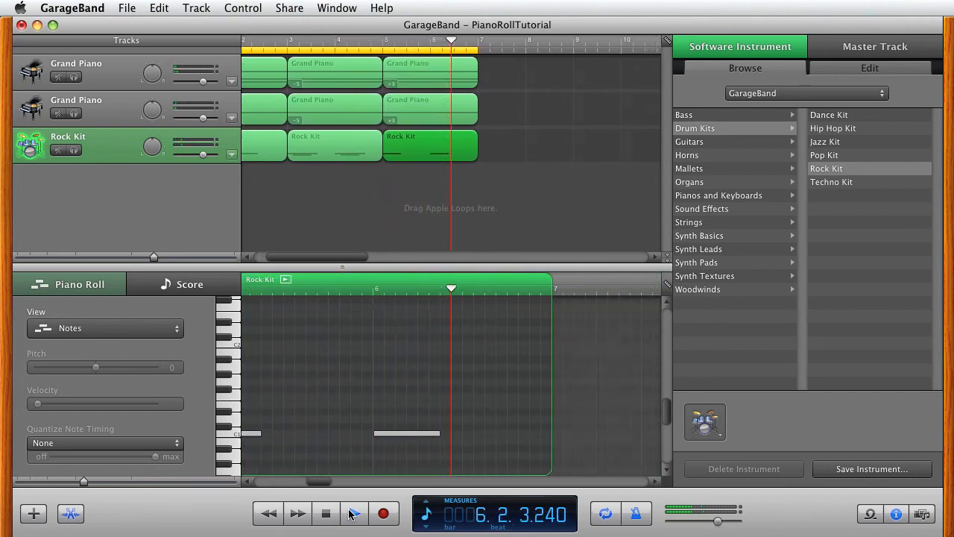
click(352, 516)
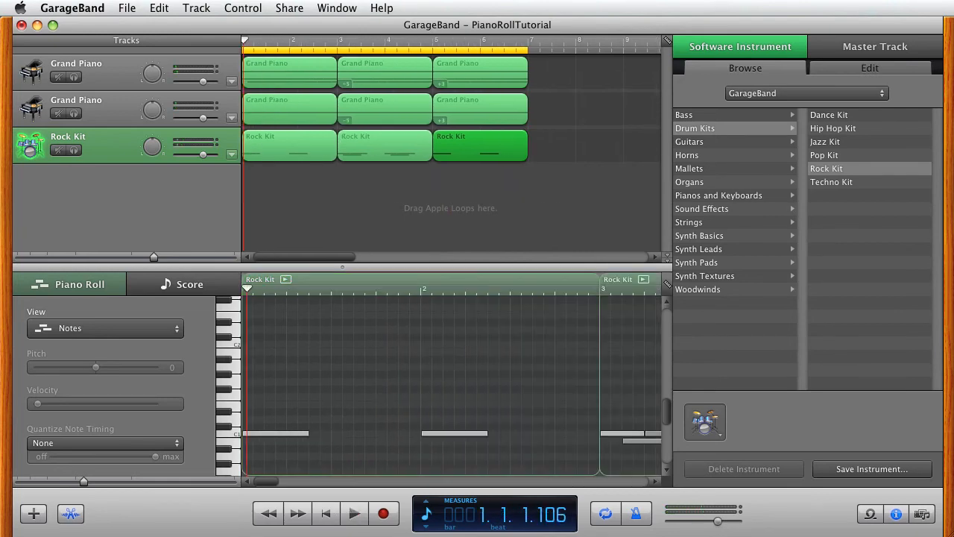
Look through the piano roll's higher octaves and the individual Grand Piano and Rock Kit regions across the three tracks
scroll(366, 404, down, 2)
scroll(365, 410, up, 3)
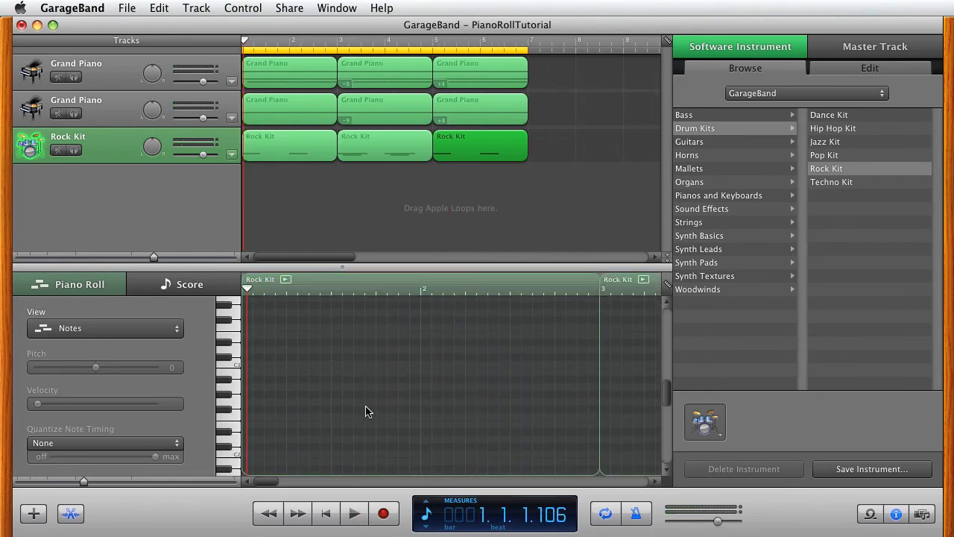
scroll(366, 412, up, 3)
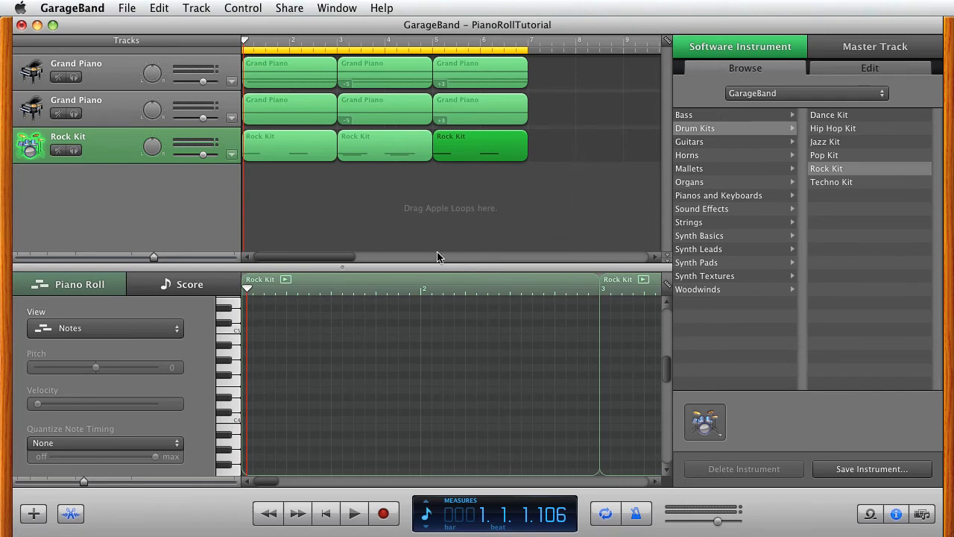
click(393, 69)
click(380, 107)
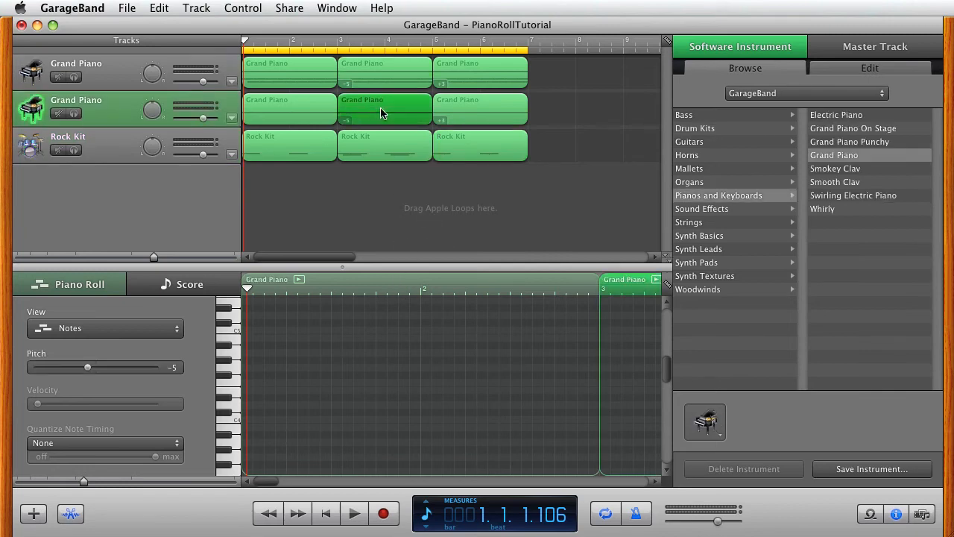
click(383, 153)
click(298, 151)
click(281, 100)
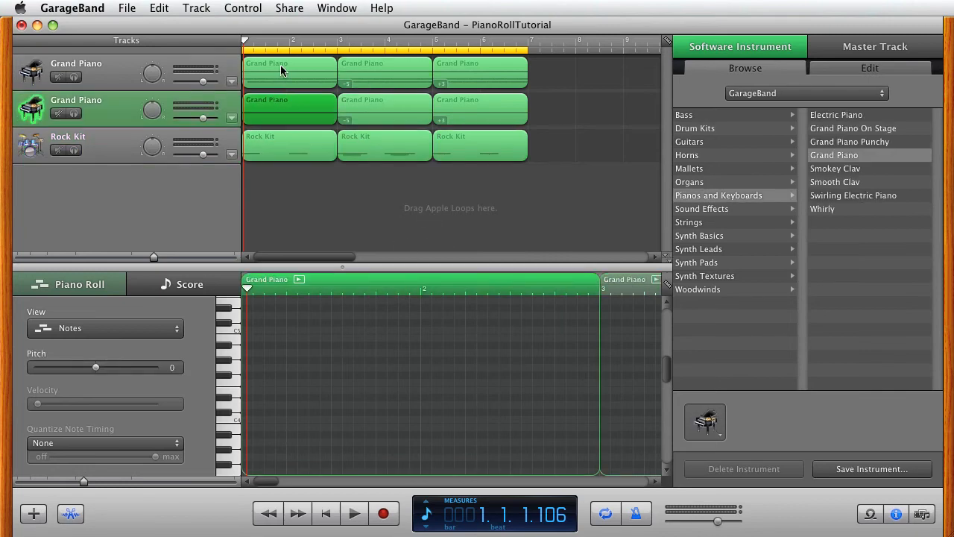
click(280, 65)
click(459, 66)
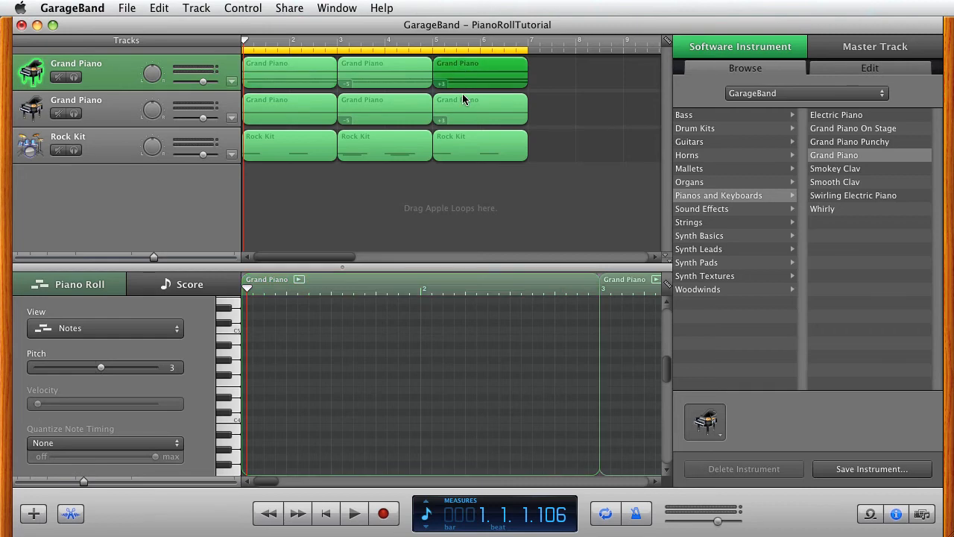
click(464, 104)
click(477, 152)
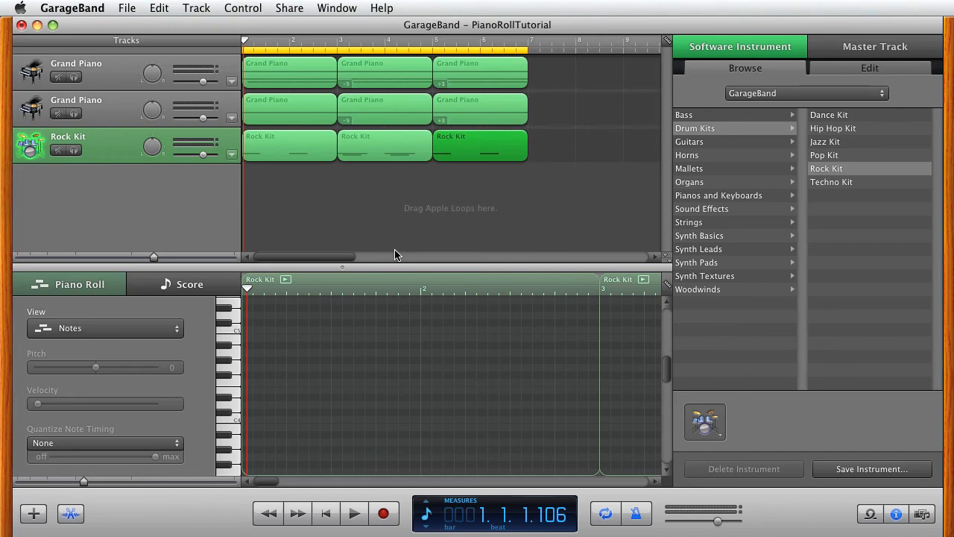
Play the whole cycled arrangement and switch the position display from measures to time
click(354, 513)
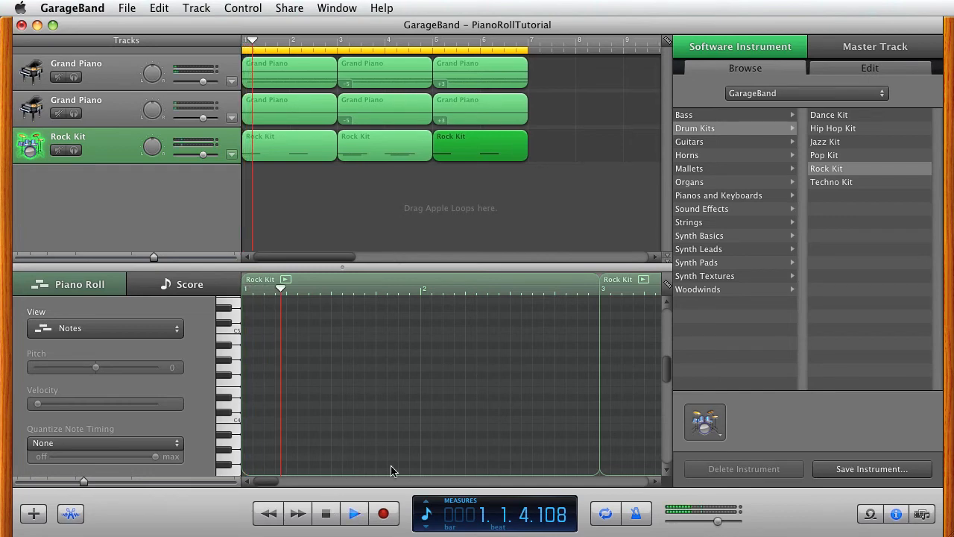
click(427, 510)
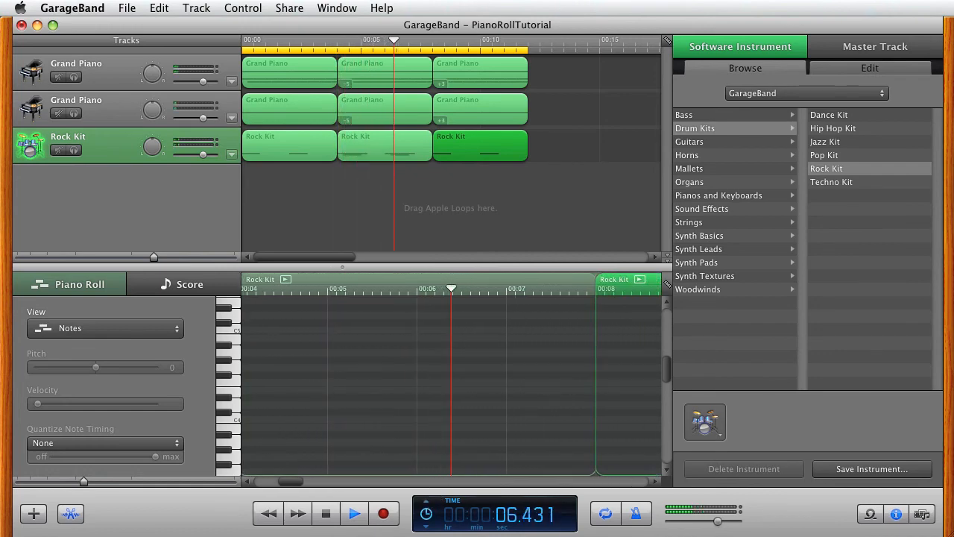
click(354, 514)
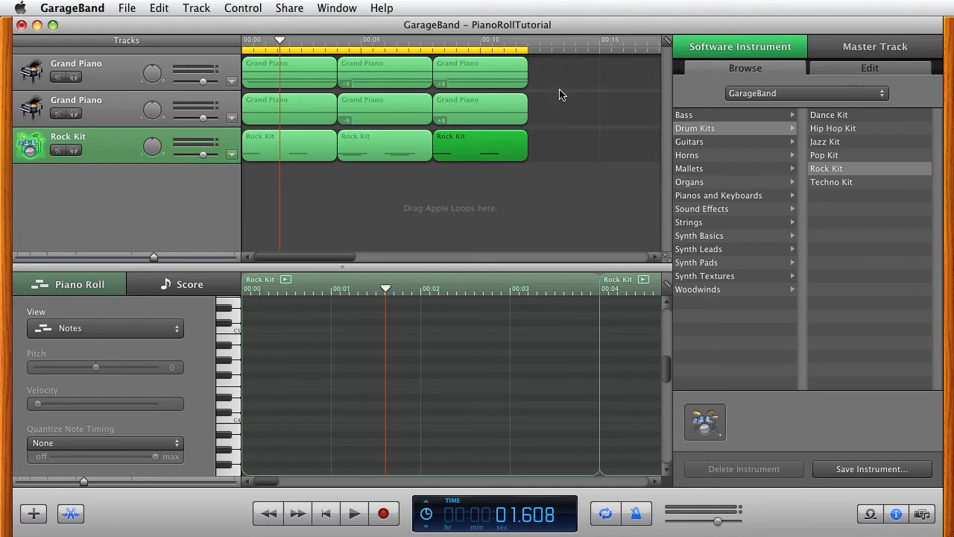
Add an empty two-measure region at the end of the first Grand Piano track, and copy the second piano track's last region beneath it
super+click(539, 65)
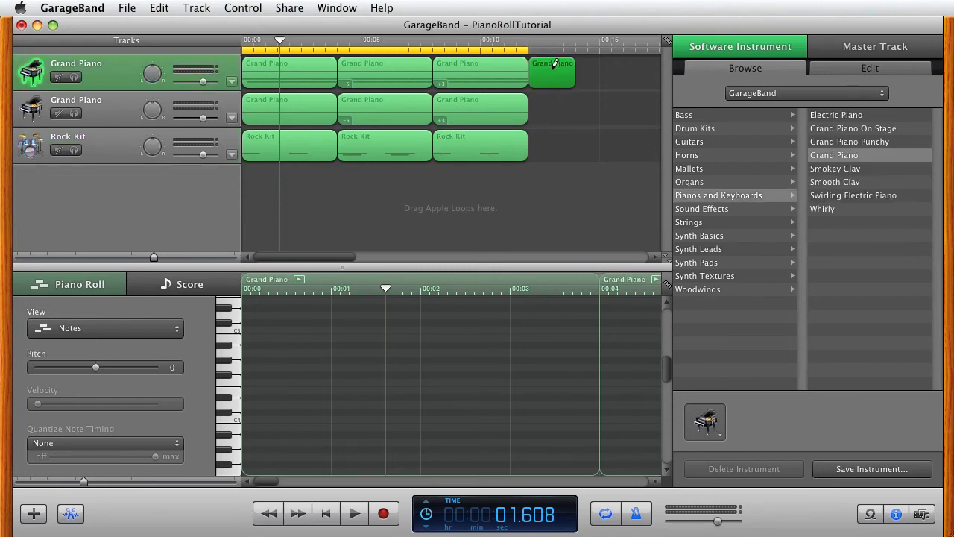
drag(573, 72, 598, 72)
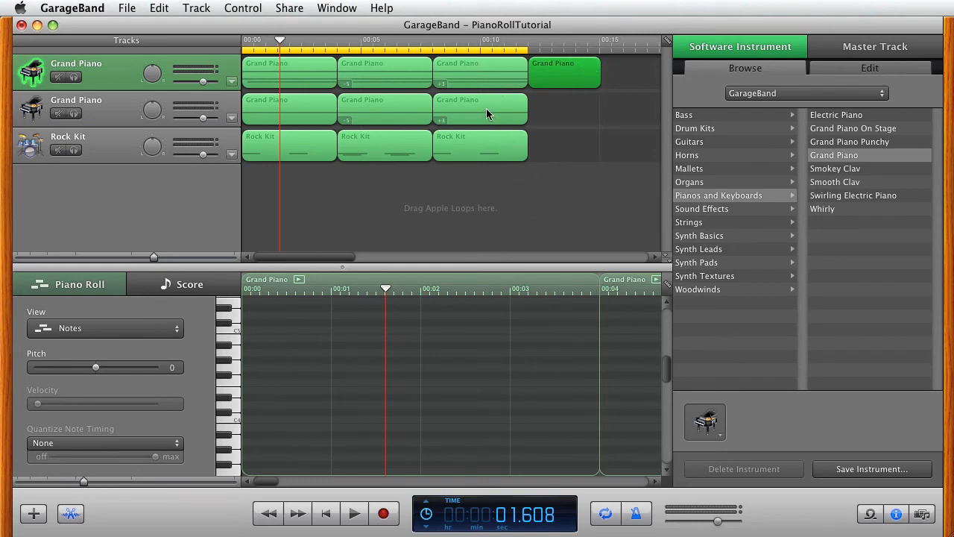
alt+drag(486, 113, 571, 111)
click(577, 64)
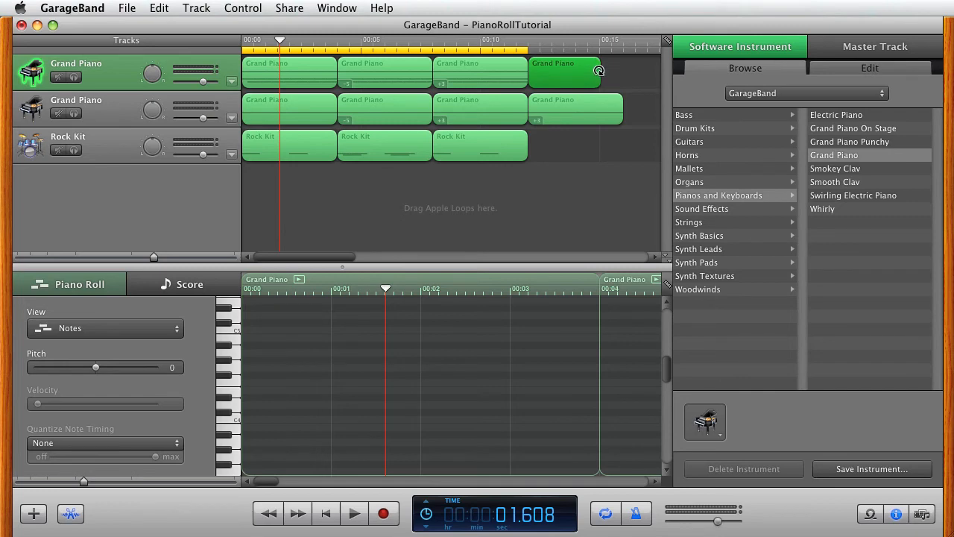
drag(598, 70, 615, 71)
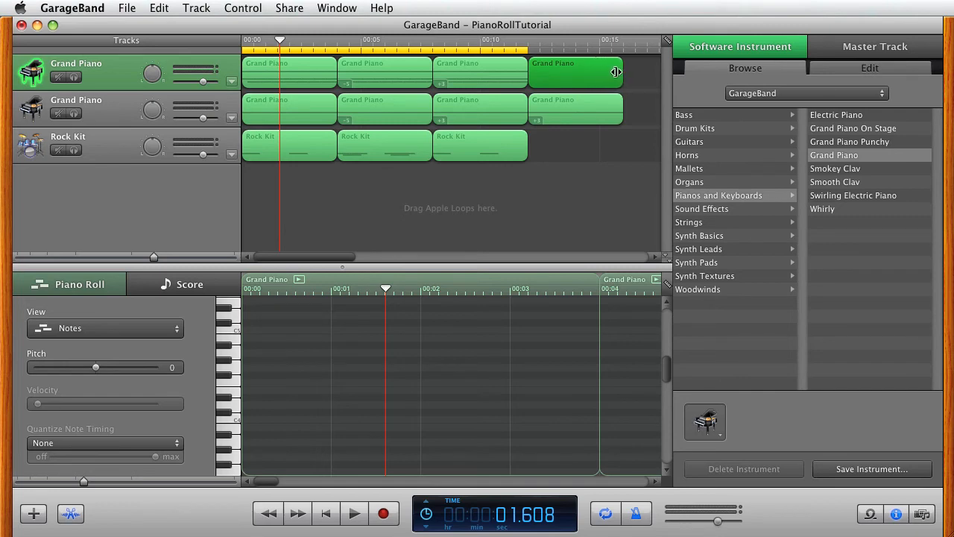
Set the cycle region to span only the newly added Grand Piano regions, from about 12 to 16 seconds
drag(517, 53, 649, 53)
drag(396, 50, 656, 51)
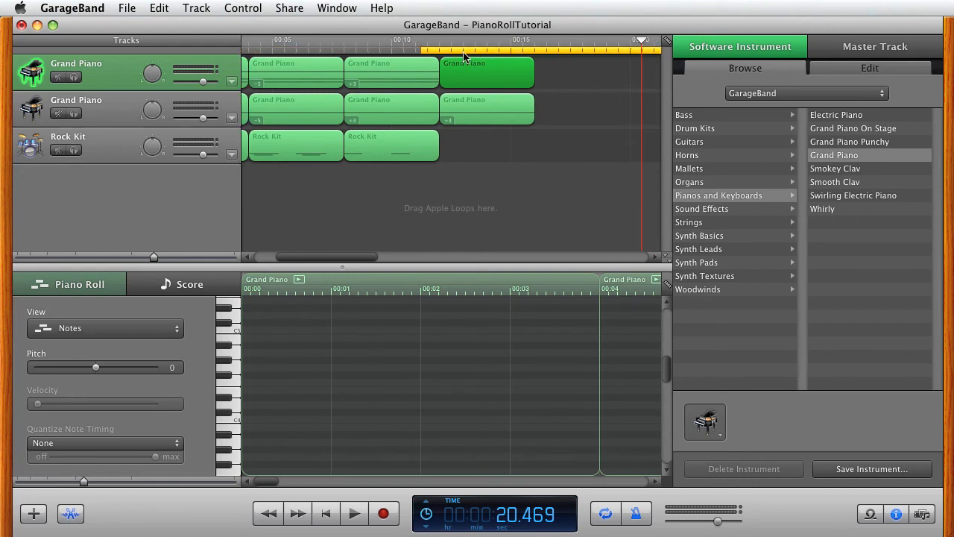
drag(451, 50, 452, 51)
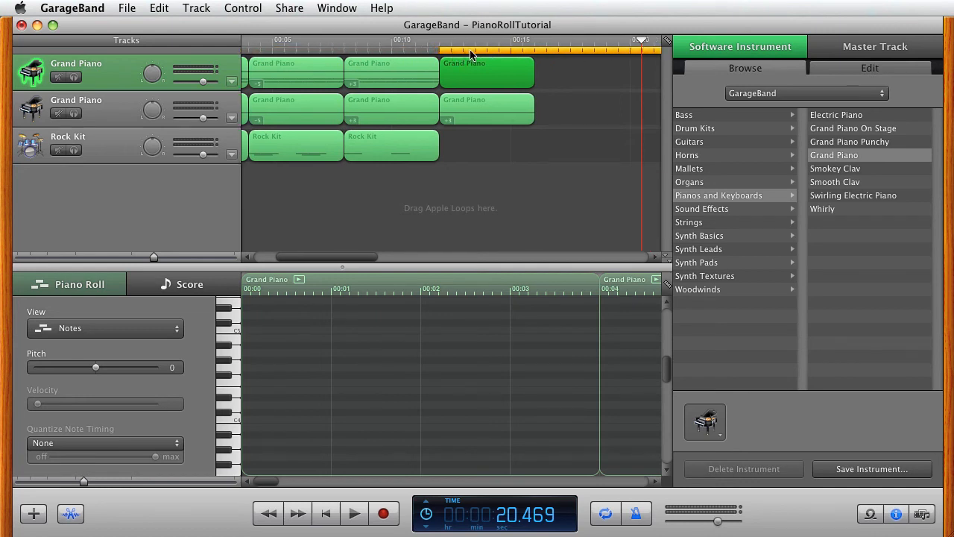
drag(342, 257, 407, 258)
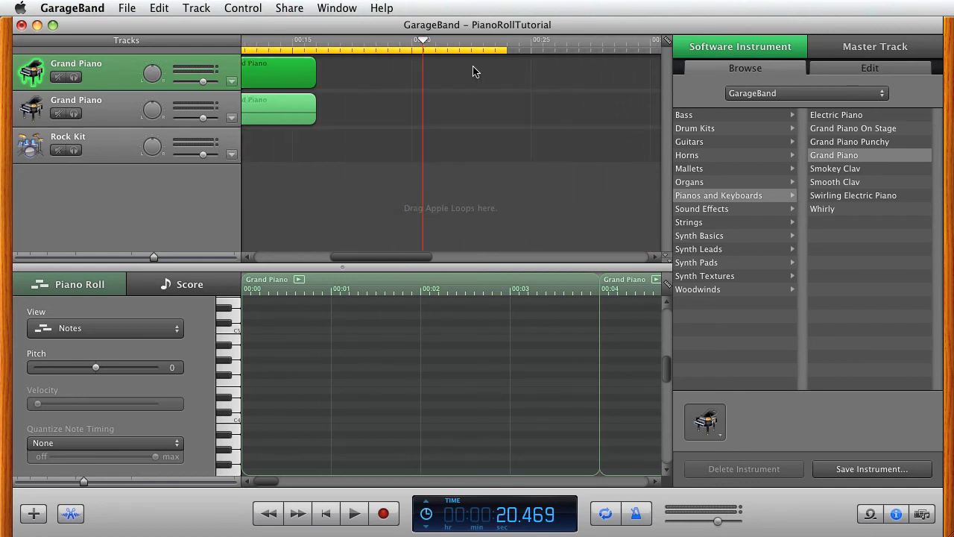
drag(506, 51, 309, 55)
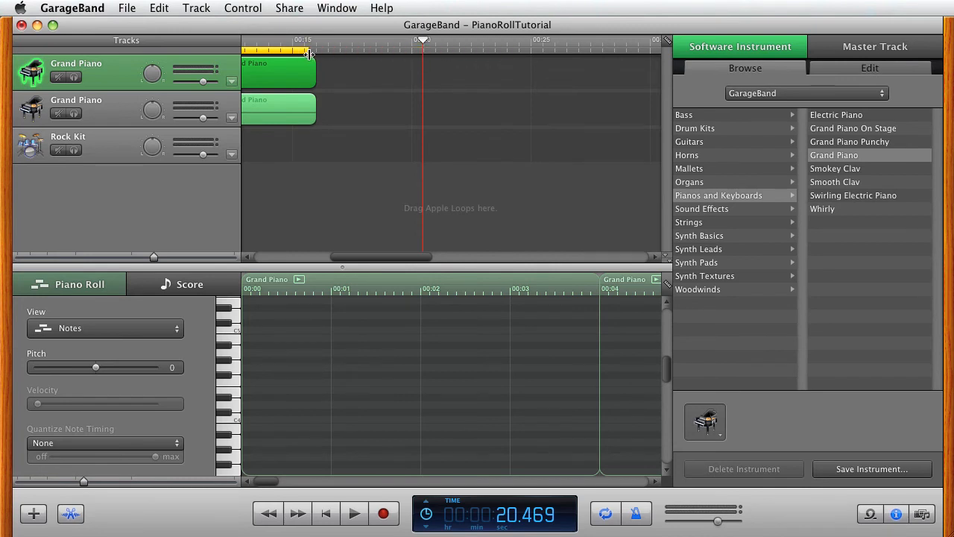
Play the new cycle and add an A4 note near the start of the empty Grand Piano region
click(357, 514)
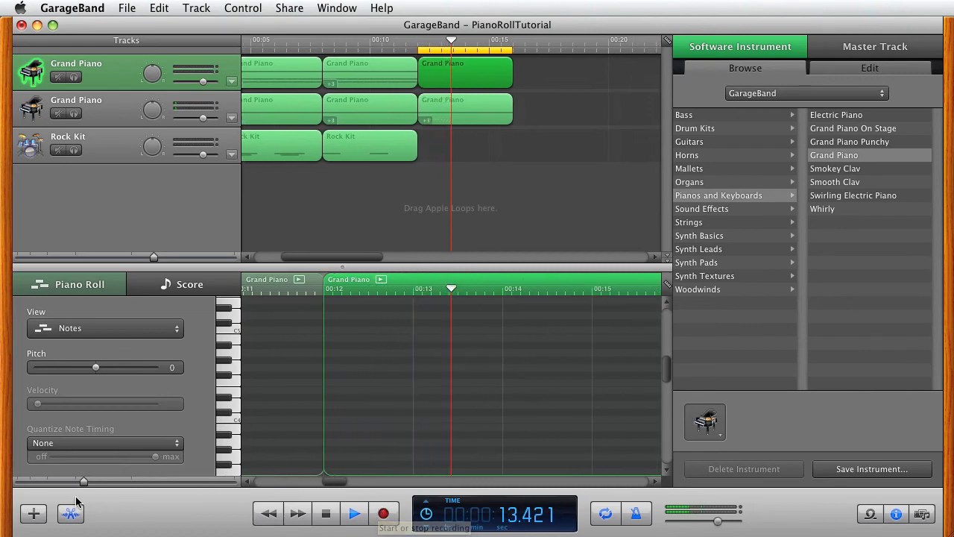
drag(82, 481, 16, 488)
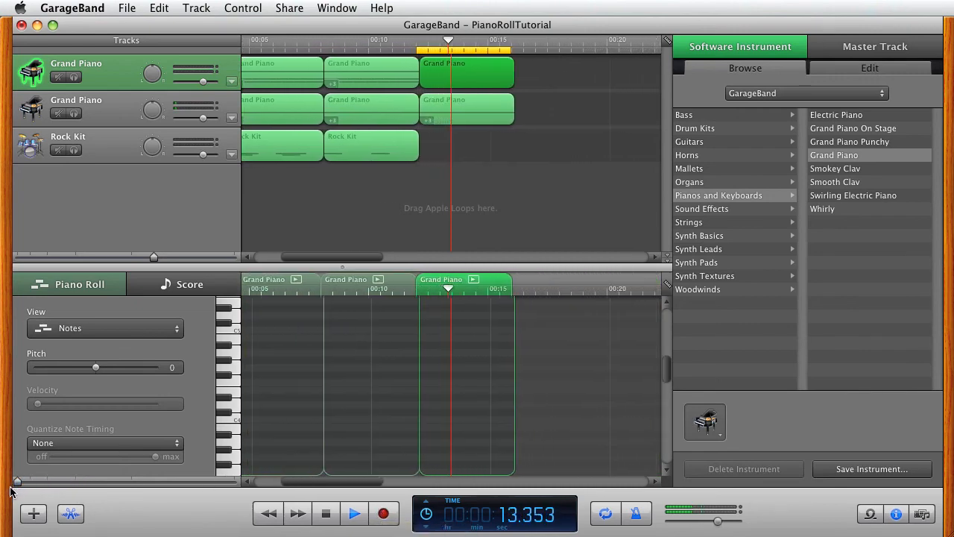
super+click(398, 352)
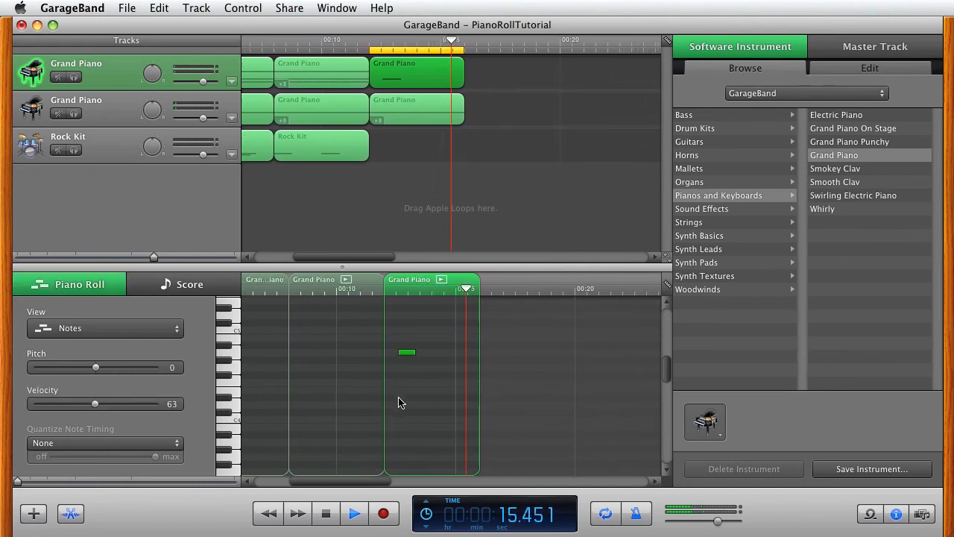
Add G#4, D4, F4, C5 and A#4 notes to the looping Grand Piano region during playback, and stop playback
super+click(441, 359)
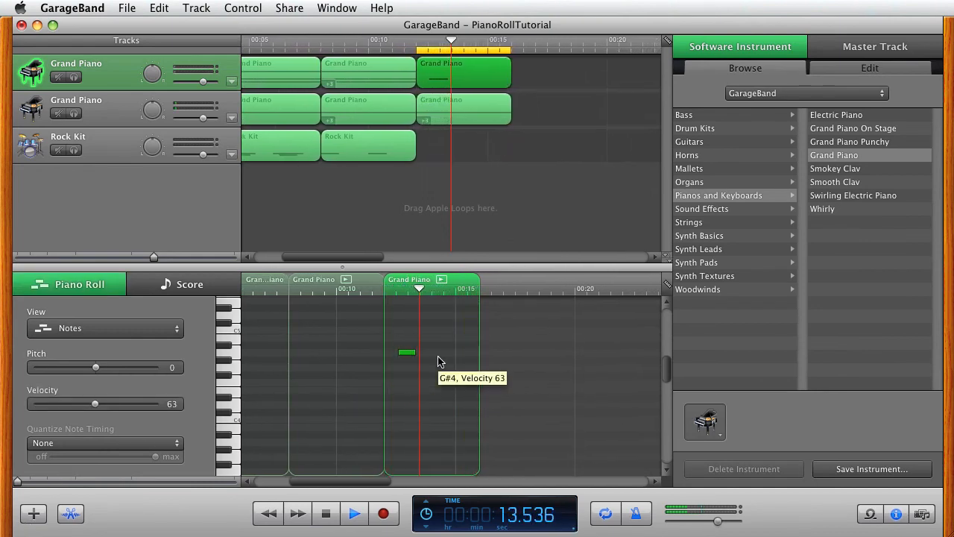
super+click(417, 404)
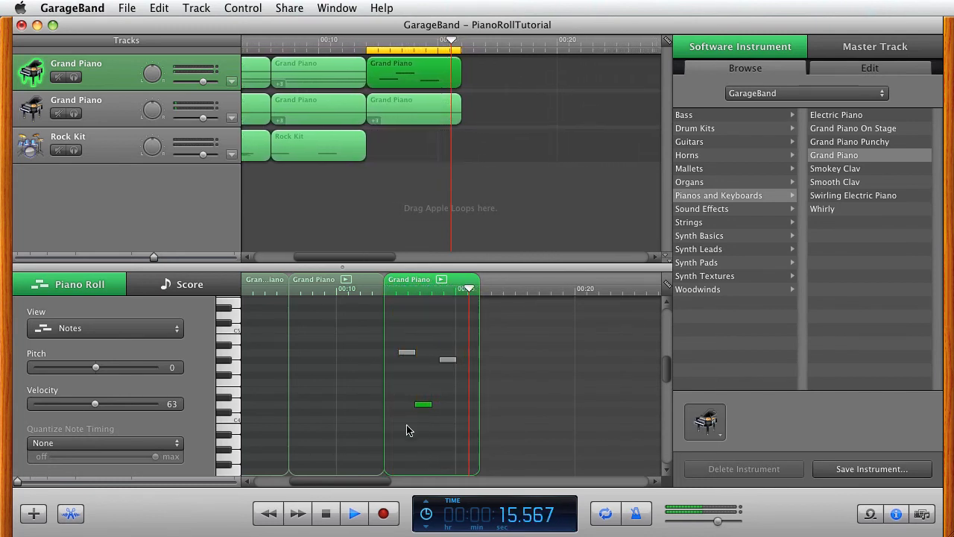
super+click(419, 382)
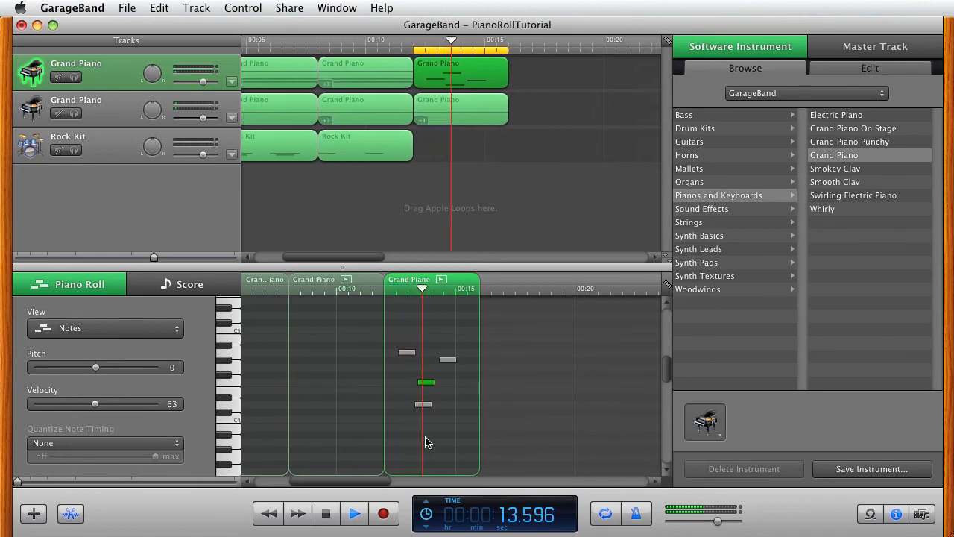
super+click(438, 329)
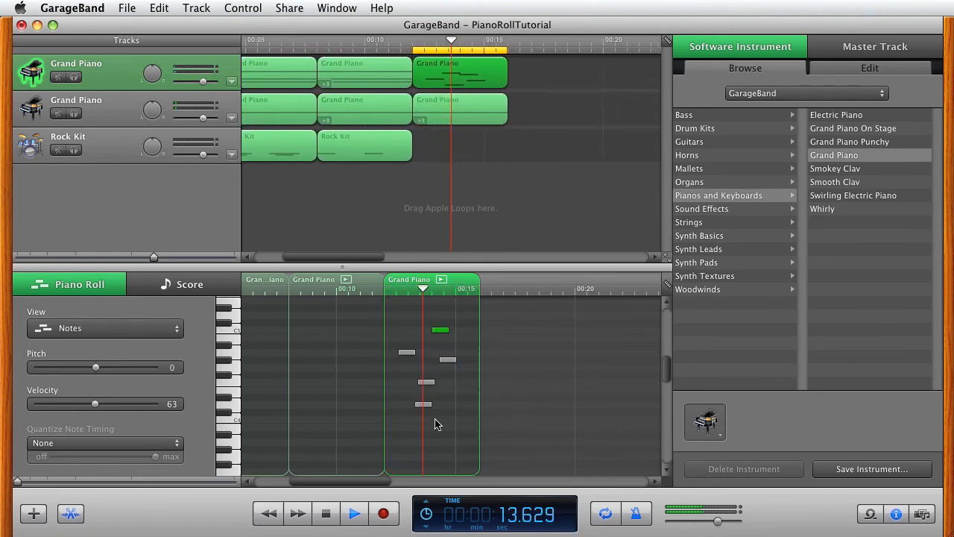
super+click(462, 344)
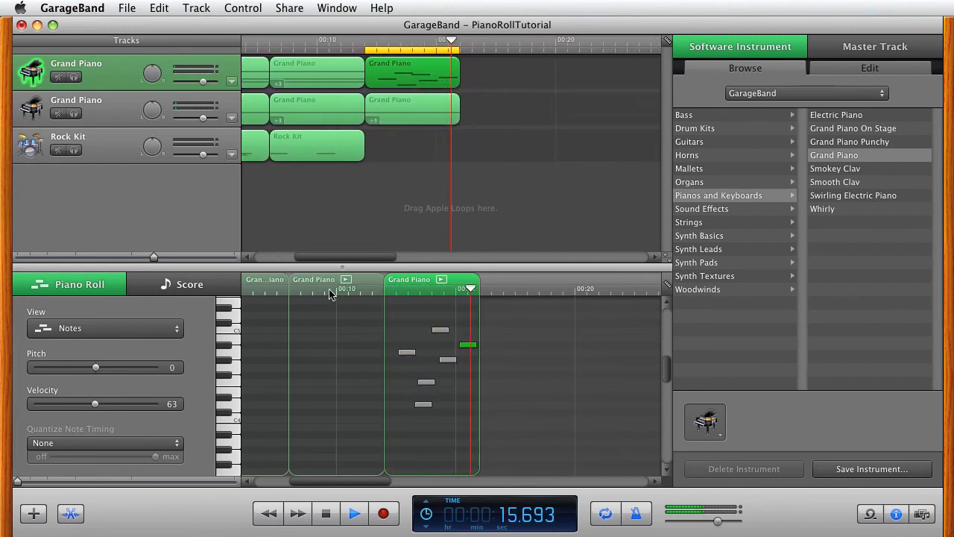
click(363, 521)
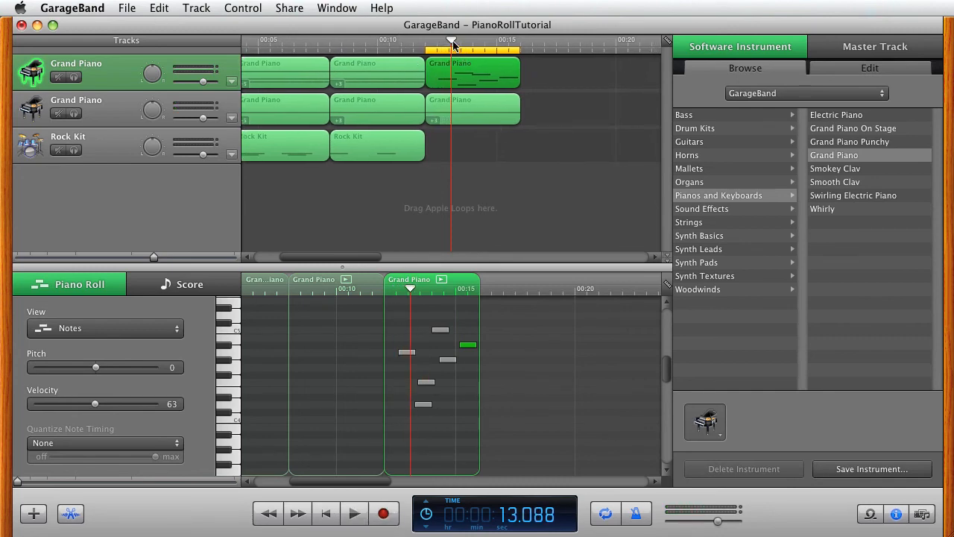
Return the playhead to the cycle start at 12 seconds and open the Musical Typing keyboard clear of the transport controls
drag(451, 43, 423, 44)
click(336, 8)
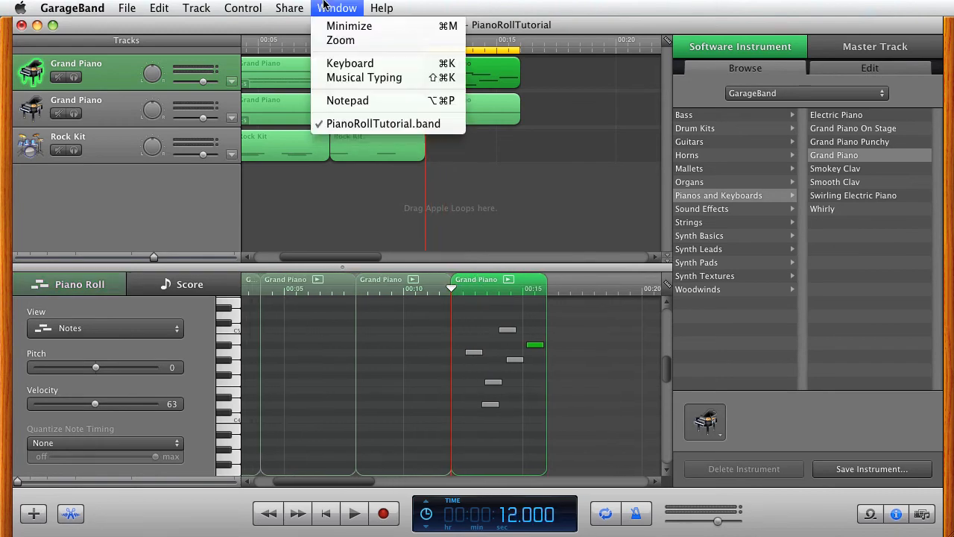
click(354, 79)
drag(423, 501, 459, 223)
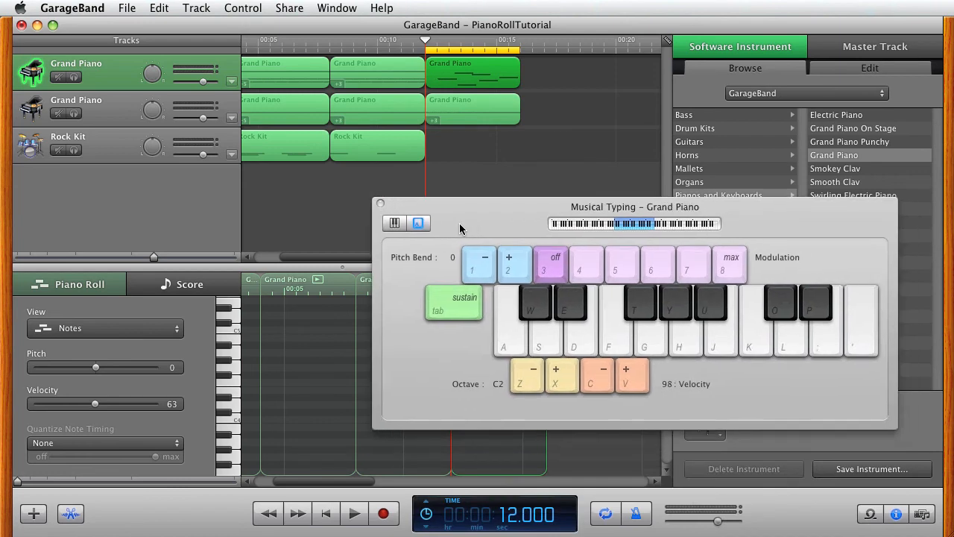
Record a short improvised melody with Musical Typing into the cycled first-track Grand Piano region, close the keyboard and stop
click(385, 513)
key(a)
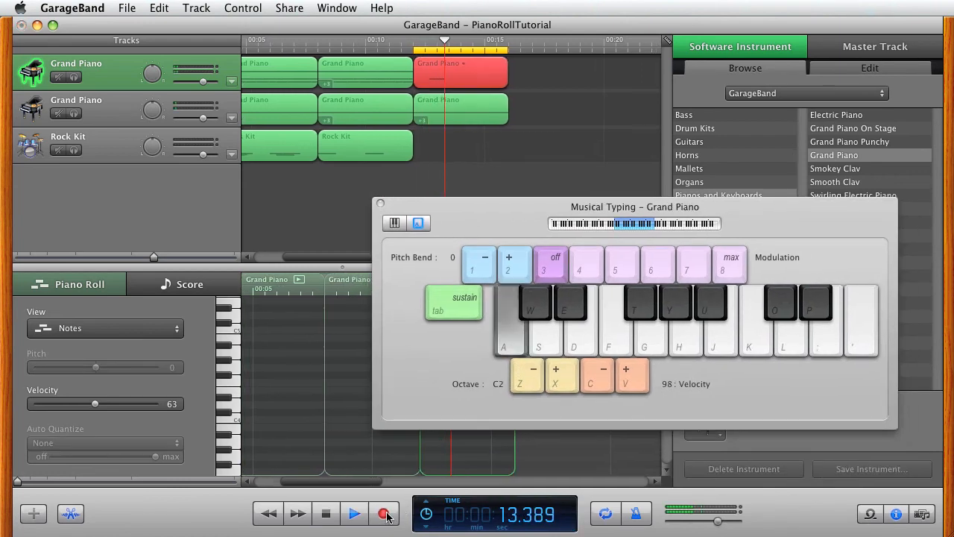
key(d)
key(f)
key(g)
key(s)
key(a)
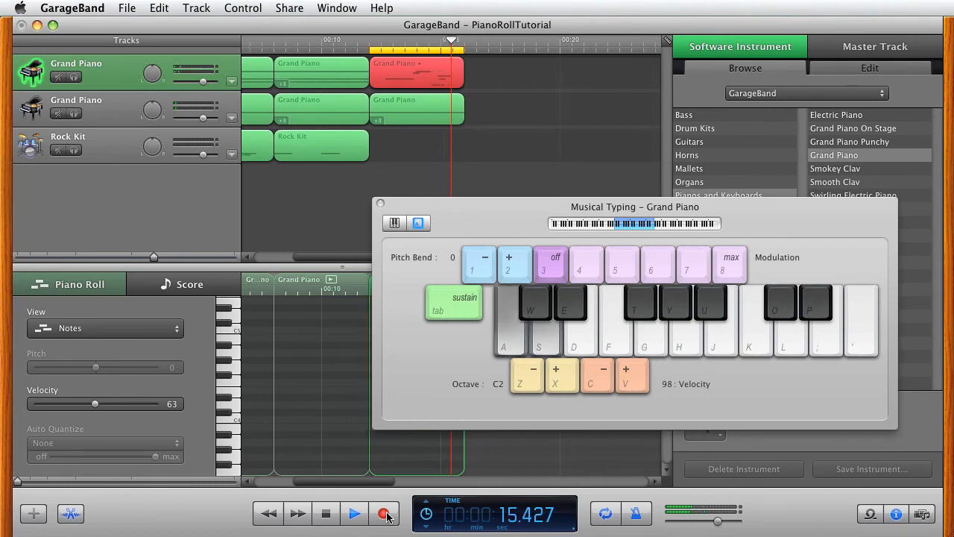
click(380, 202)
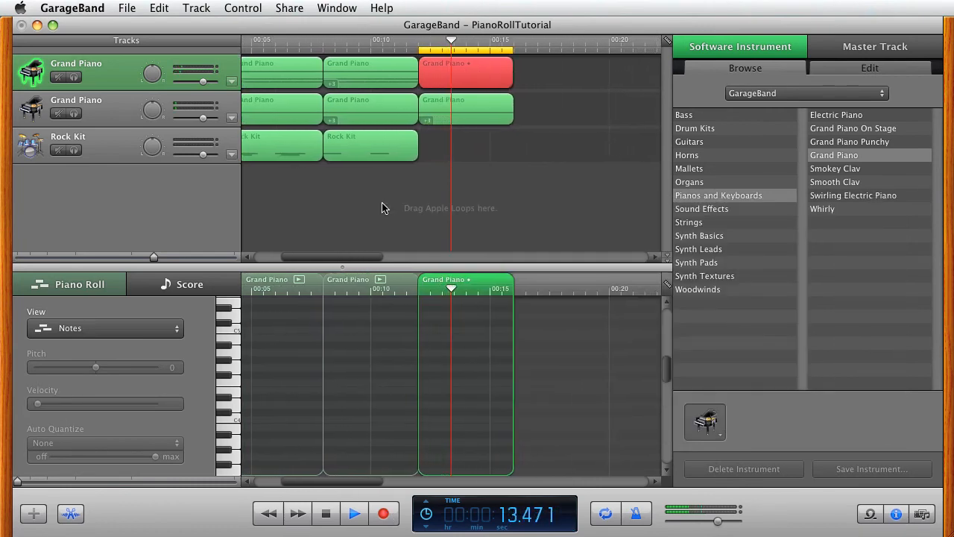
click(355, 512)
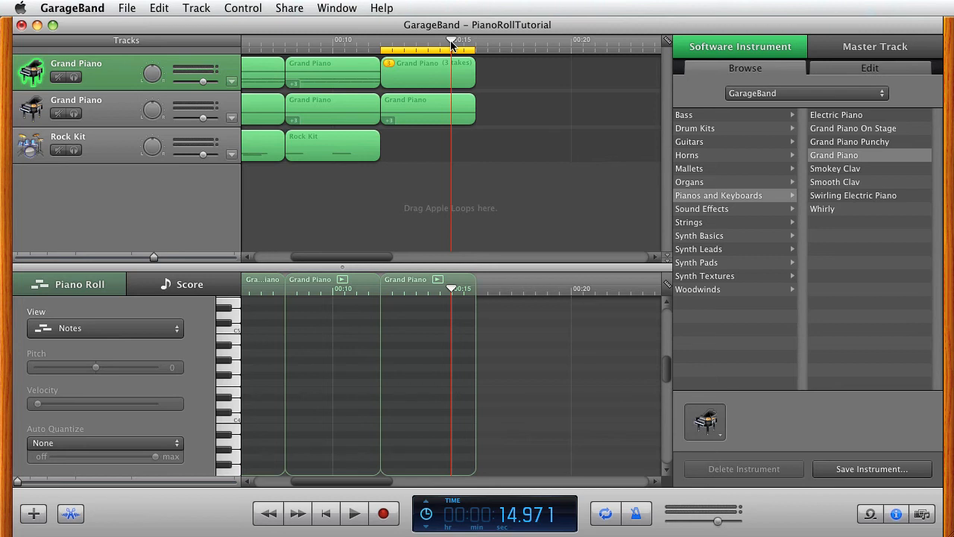
Switch the recorded Grand Piano region to Take 2 and delete its unused takes
click(386, 62)
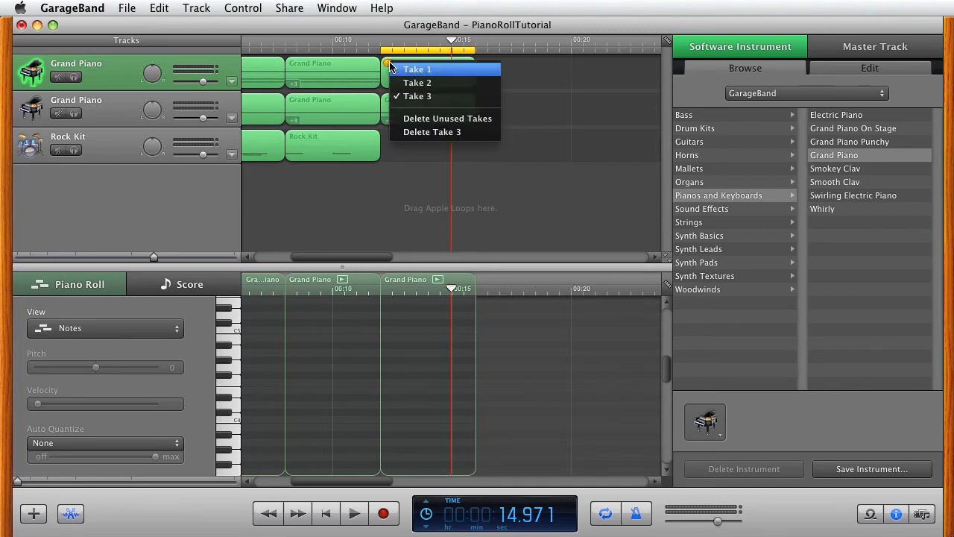
click(402, 83)
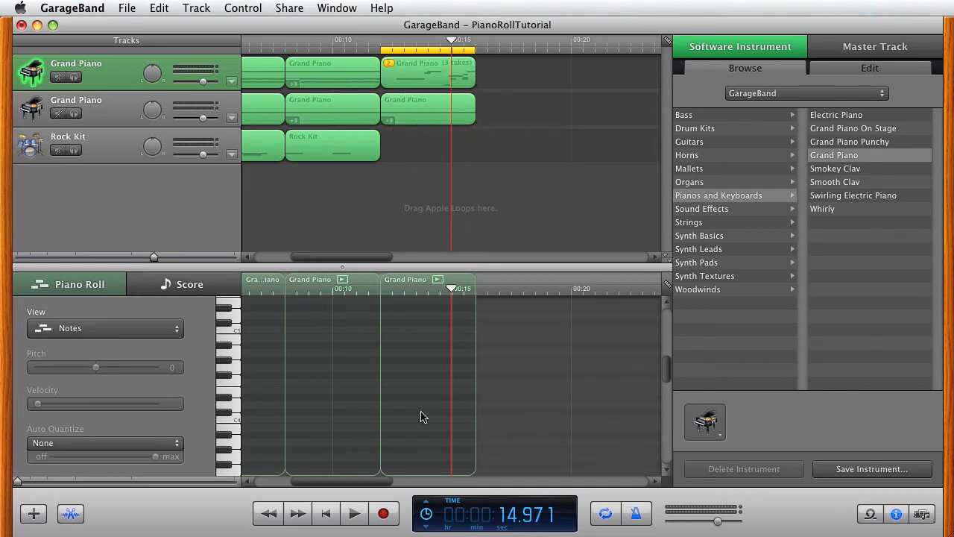
click(388, 64)
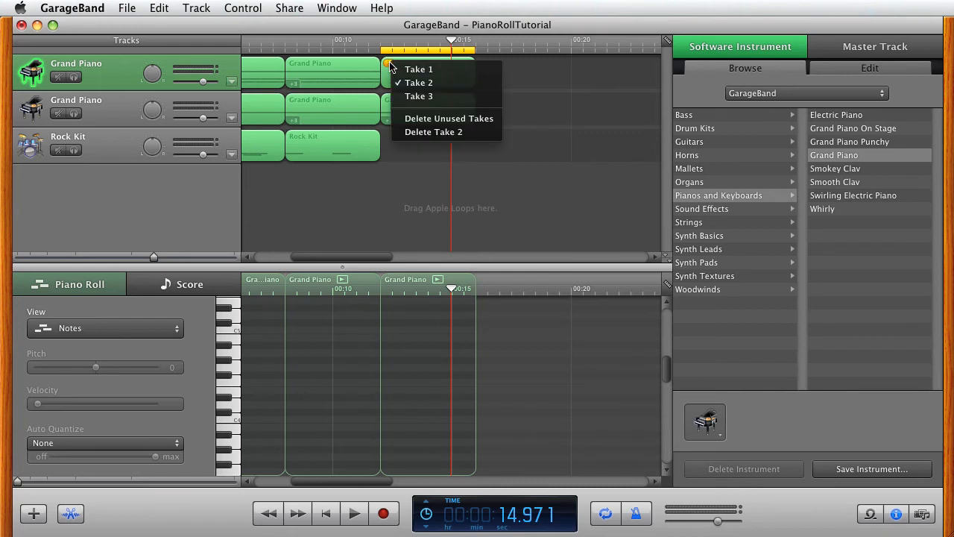
click(423, 120)
click(832, 287)
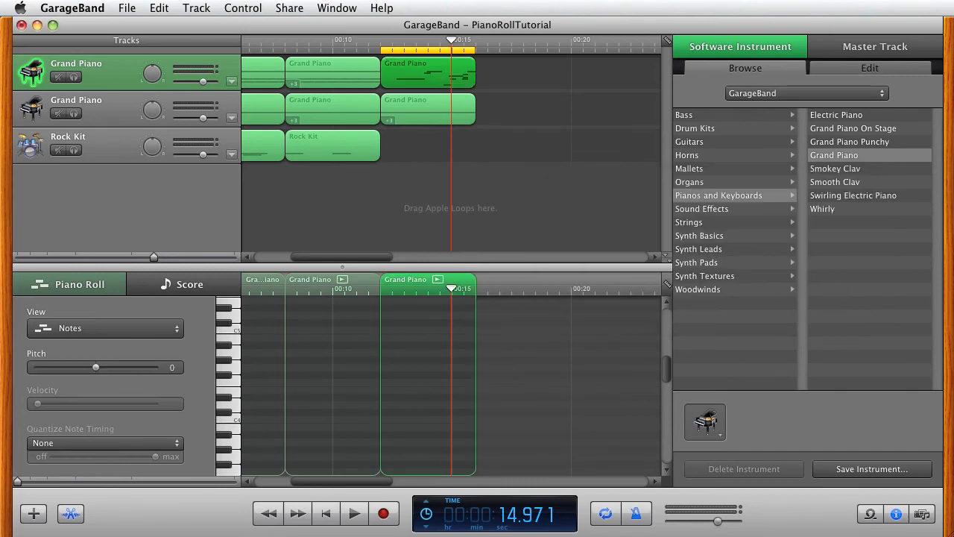
Move the playhead back to the cycle start and reopen Musical Typing, placed clear of the last Grand Piano regions
drag(452, 45, 386, 43)
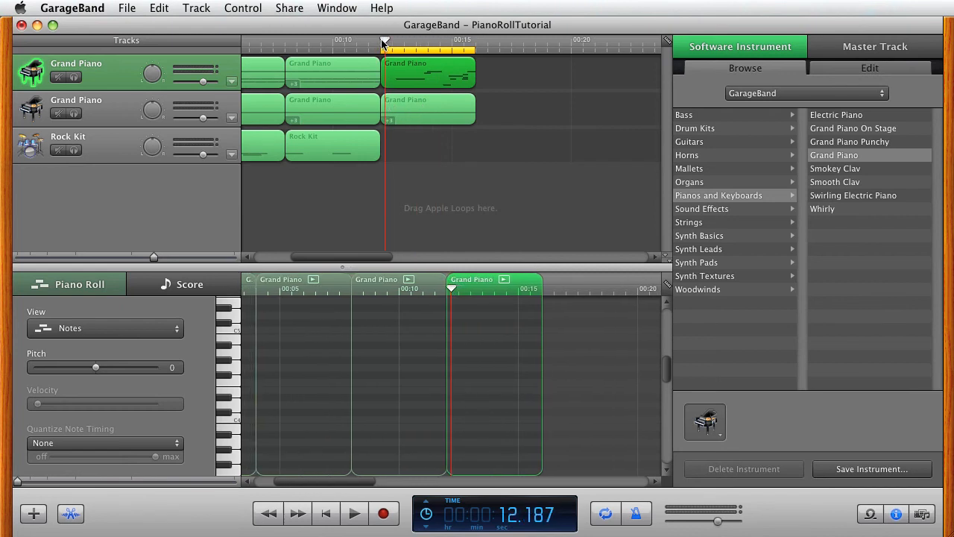
drag(382, 43, 377, 43)
click(355, 10)
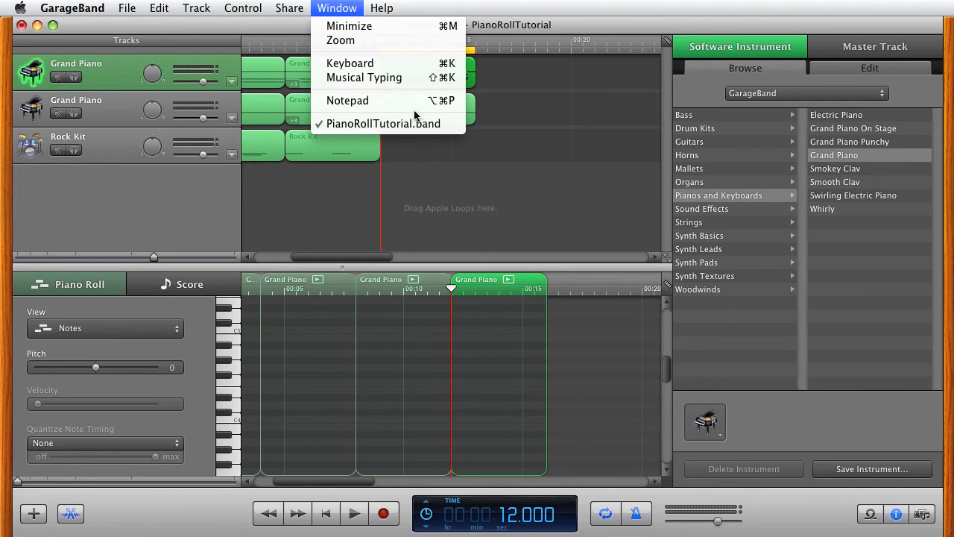
click(347, 77)
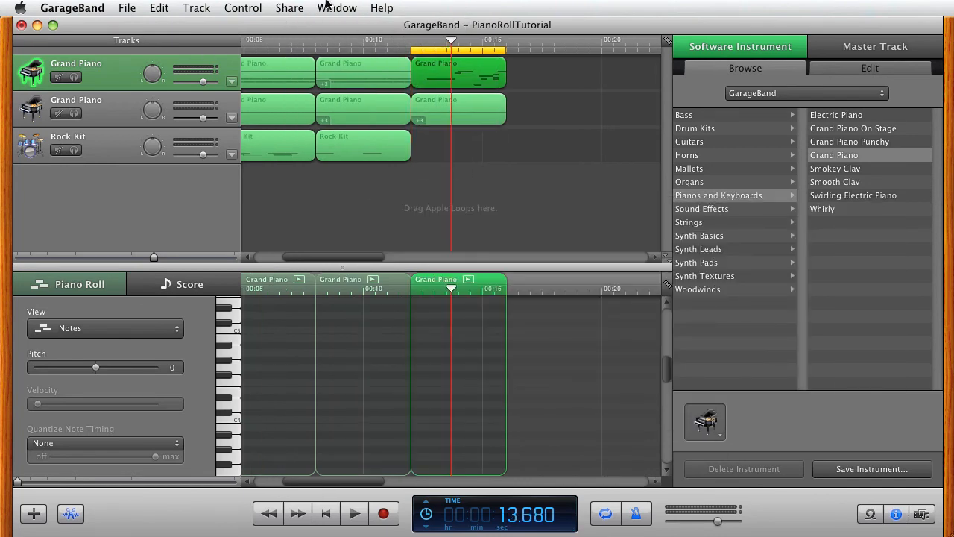
click(328, 7)
click(365, 78)
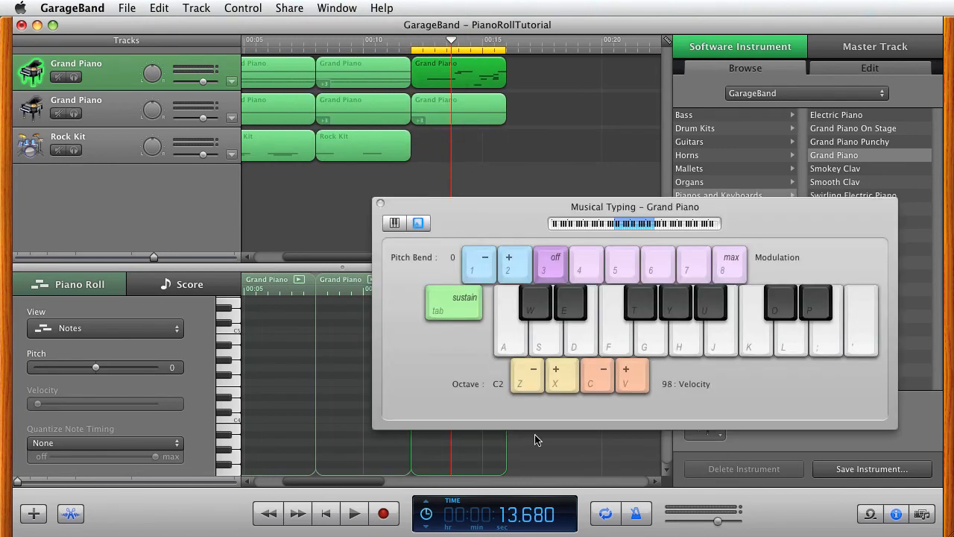
drag(509, 217, 655, 115)
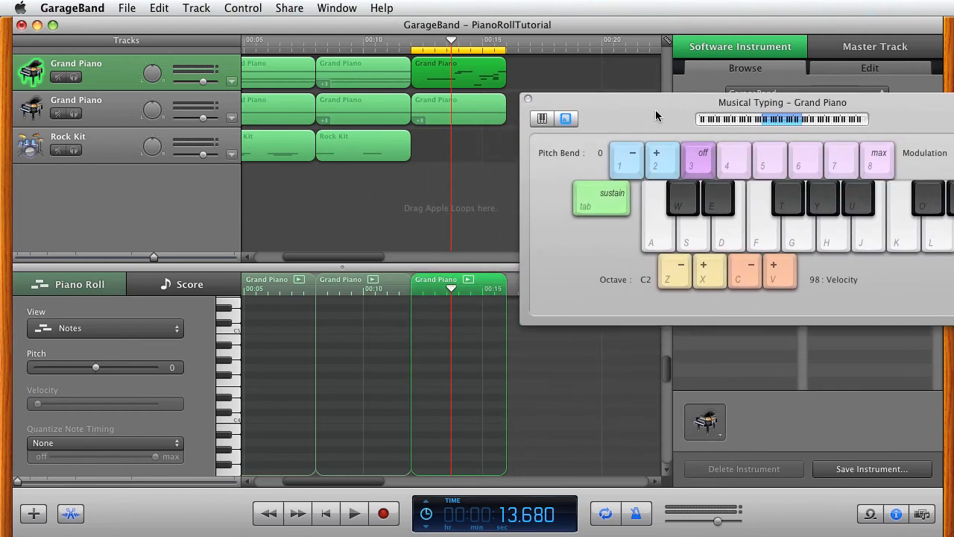
Record additional melody takes over several cycle passes on the first Grand Piano track, close Musical Typing and stop recording
click(390, 521)
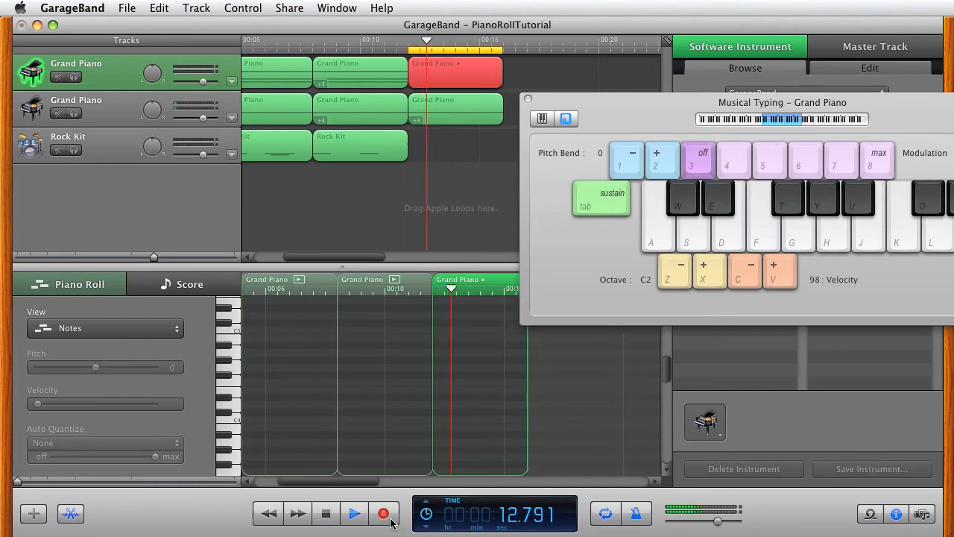
key(e)
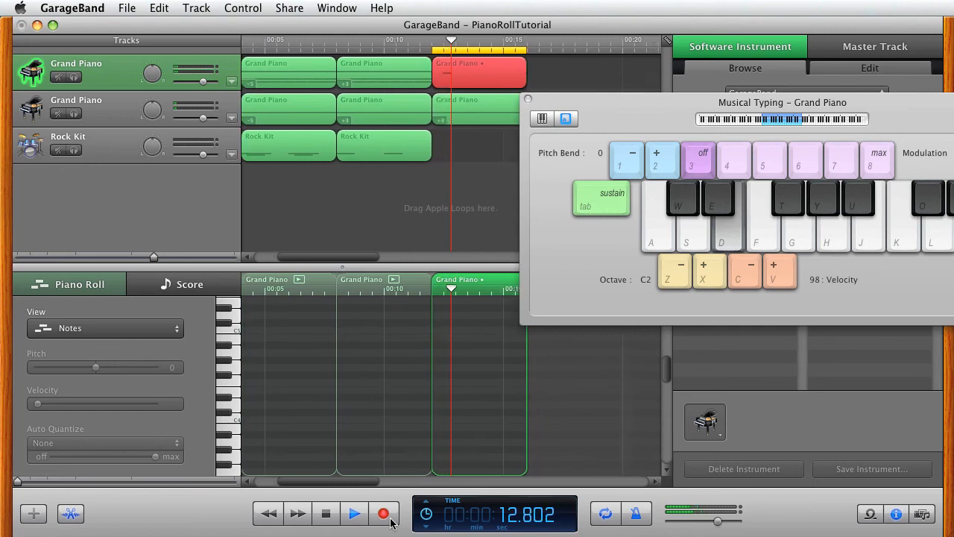
key(e)
key(a)
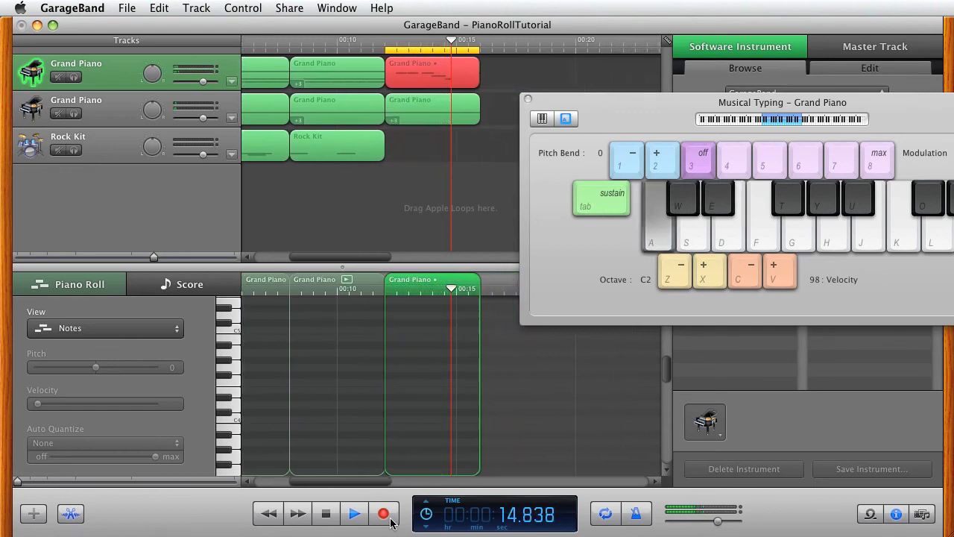
key(a)
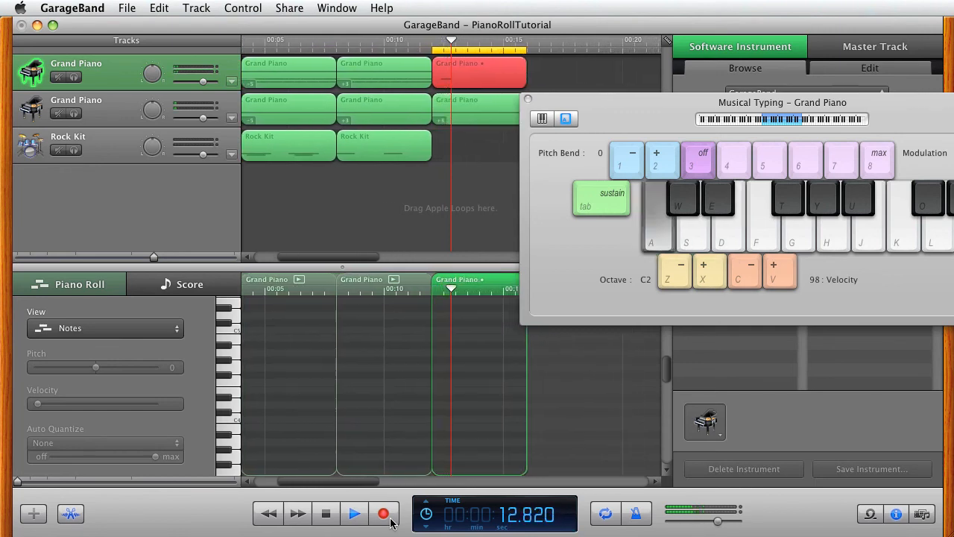
key(a)
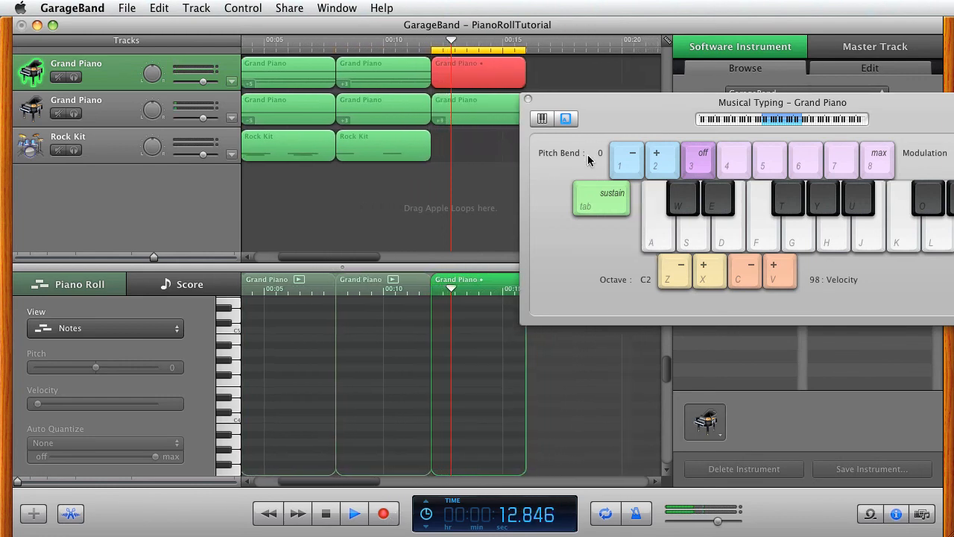
click(527, 99)
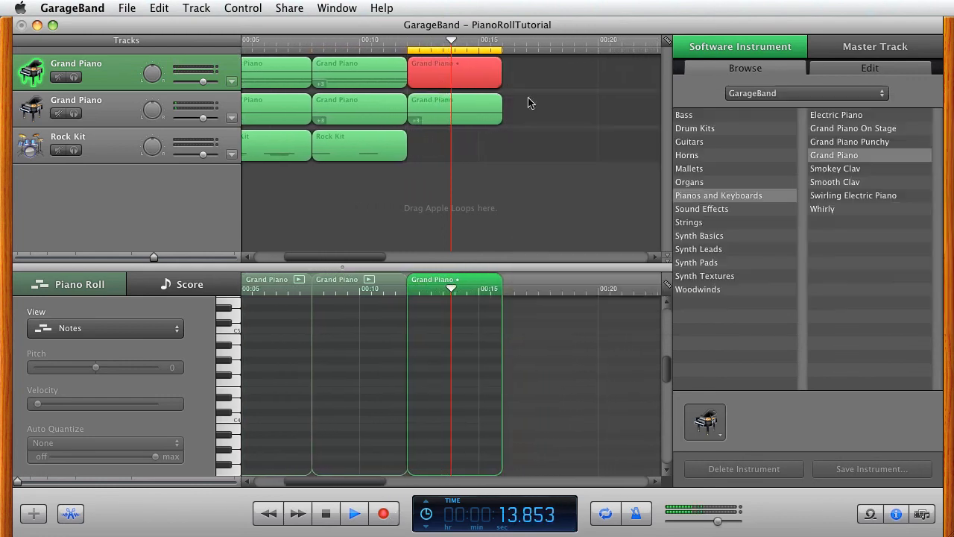
click(384, 514)
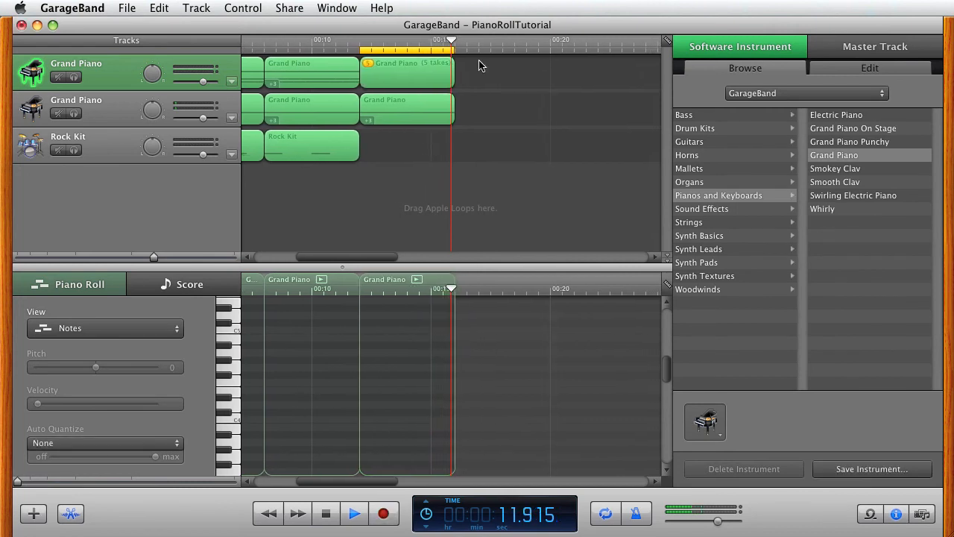
click(385, 515)
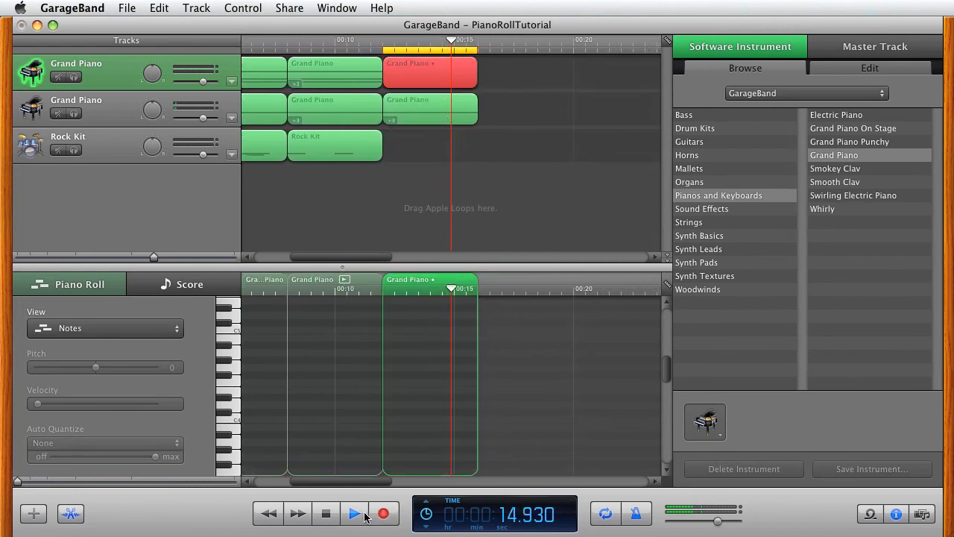
click(364, 516)
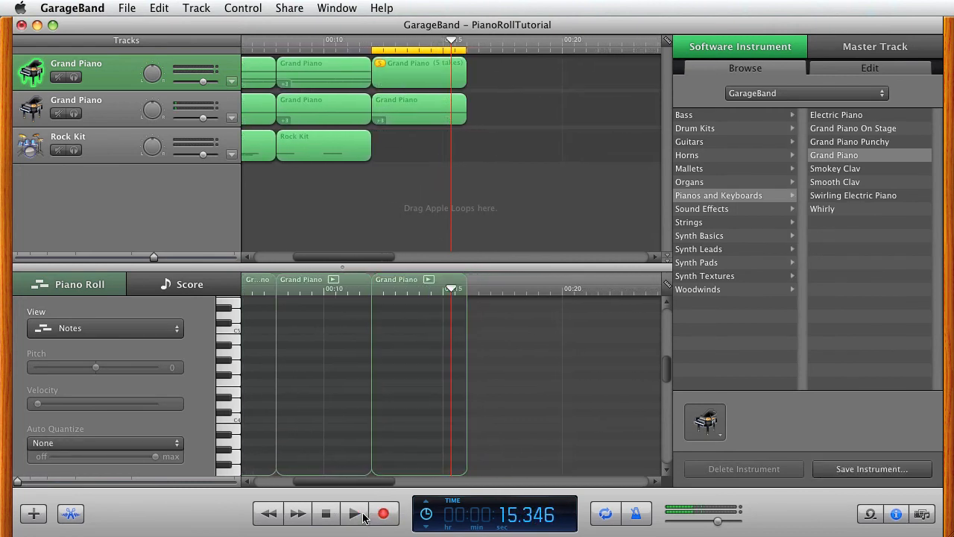
Switch the multi-take Grand Piano region to Take 4 and play it back
click(380, 64)
click(417, 112)
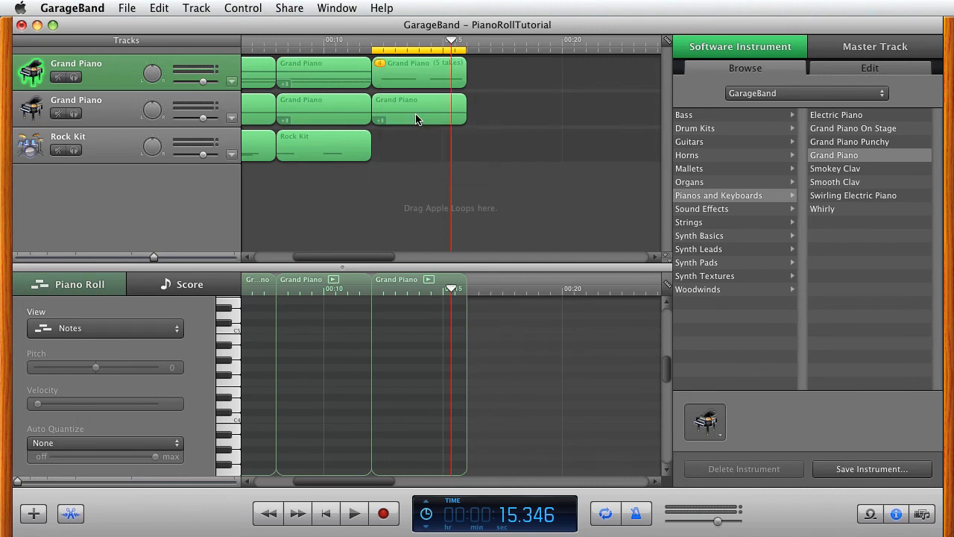
click(335, 520)
click(355, 514)
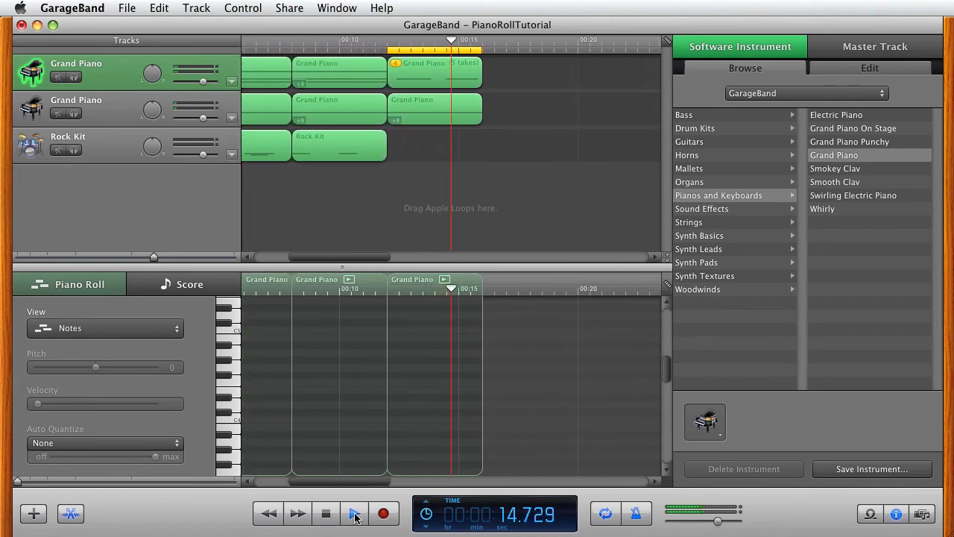
key(space)
Switch the multi-take Grand Piano region to Take 1 and play it back
click(375, 64)
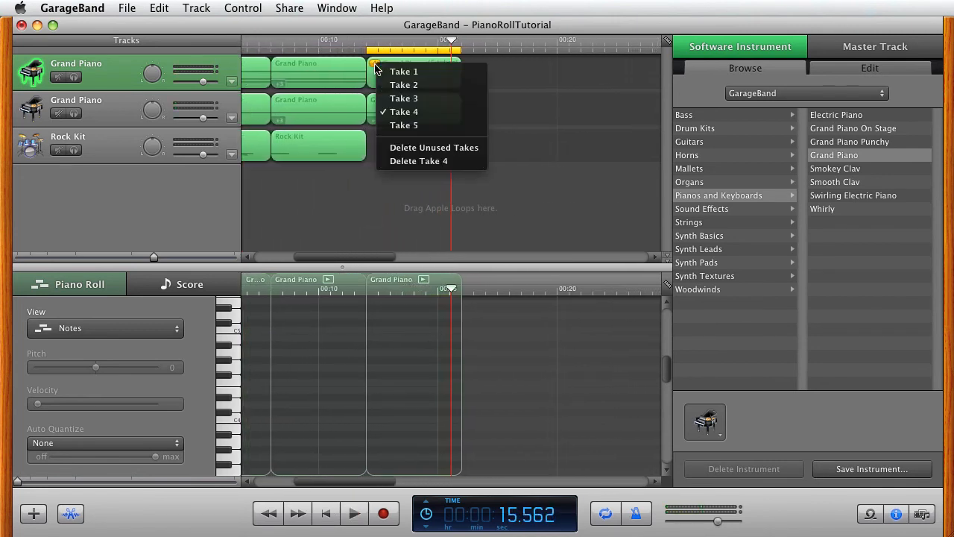
click(403, 72)
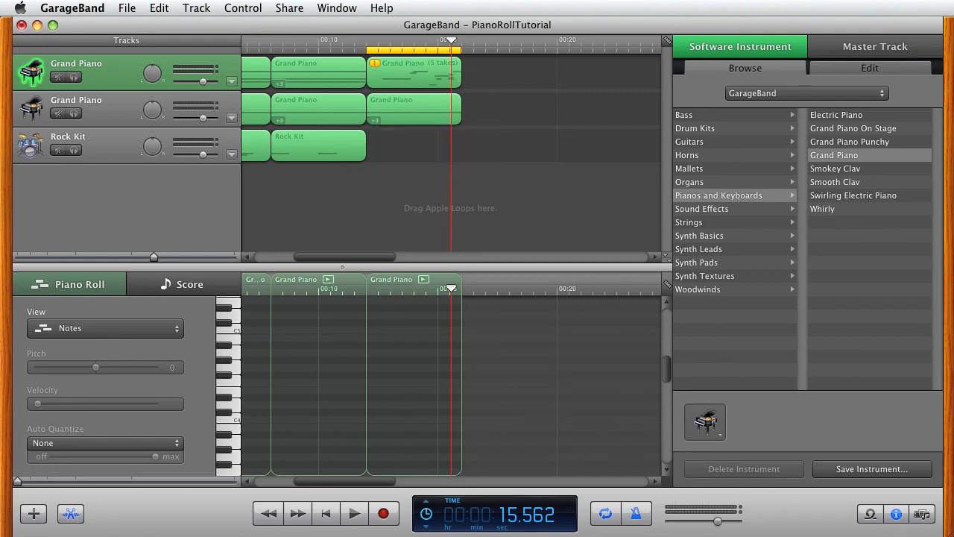
click(353, 513)
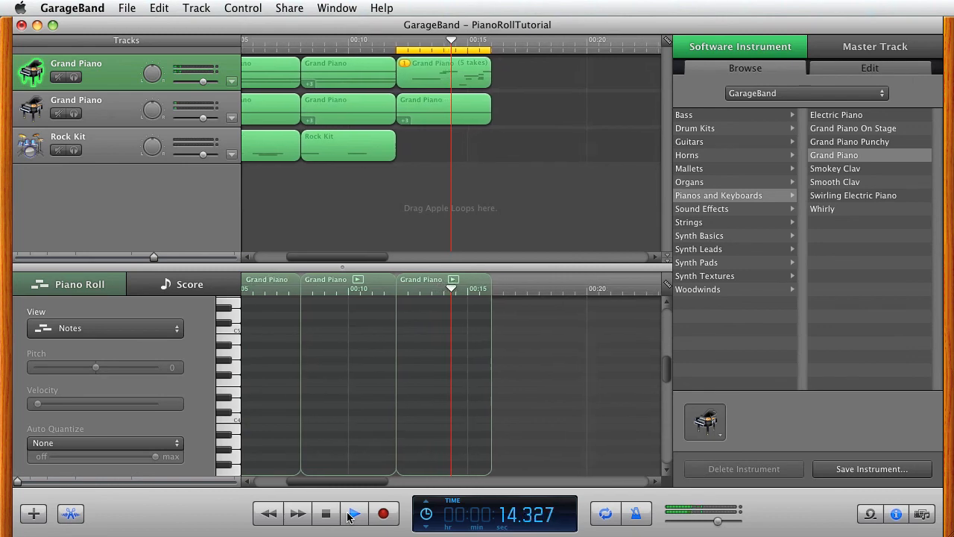
Stop playback and switch the multi-take Grand Piano region to Take 2
click(349, 516)
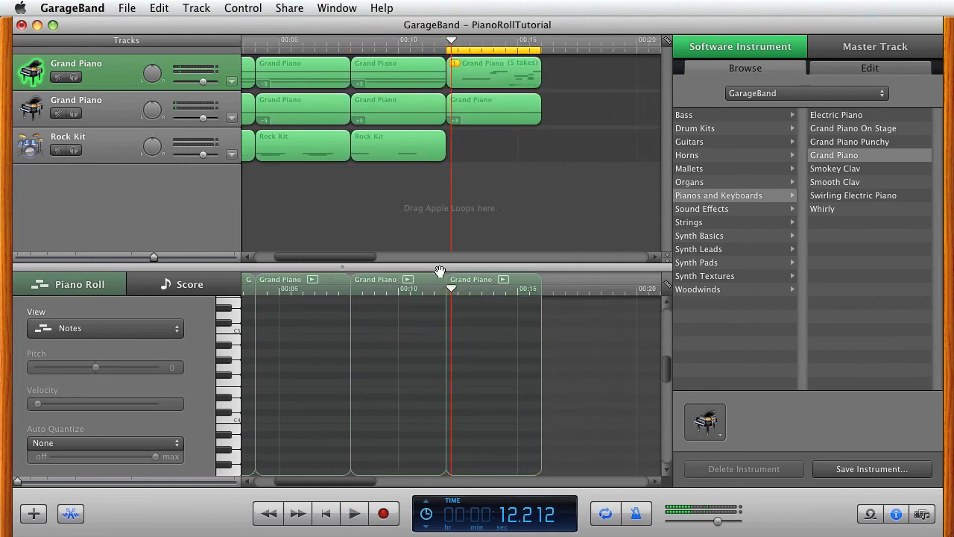
click(455, 65)
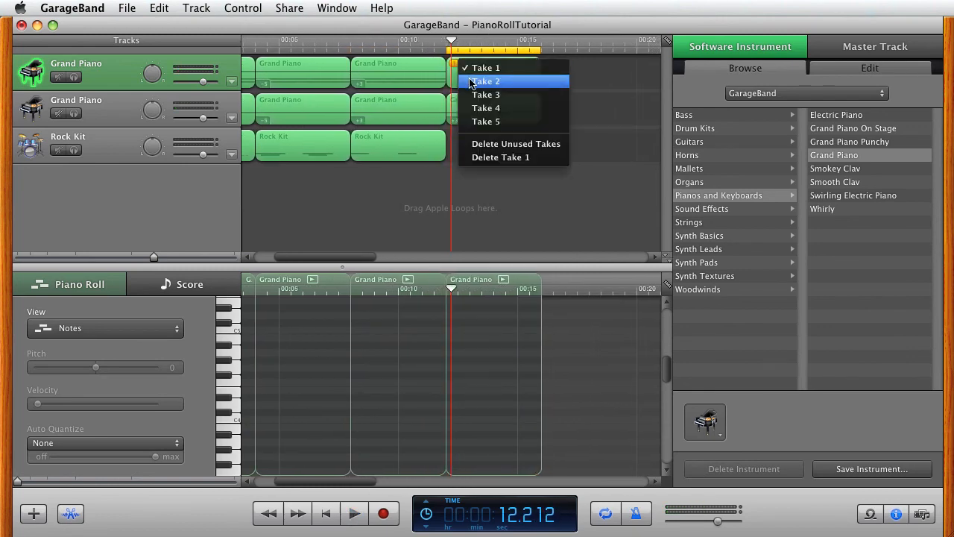
click(471, 82)
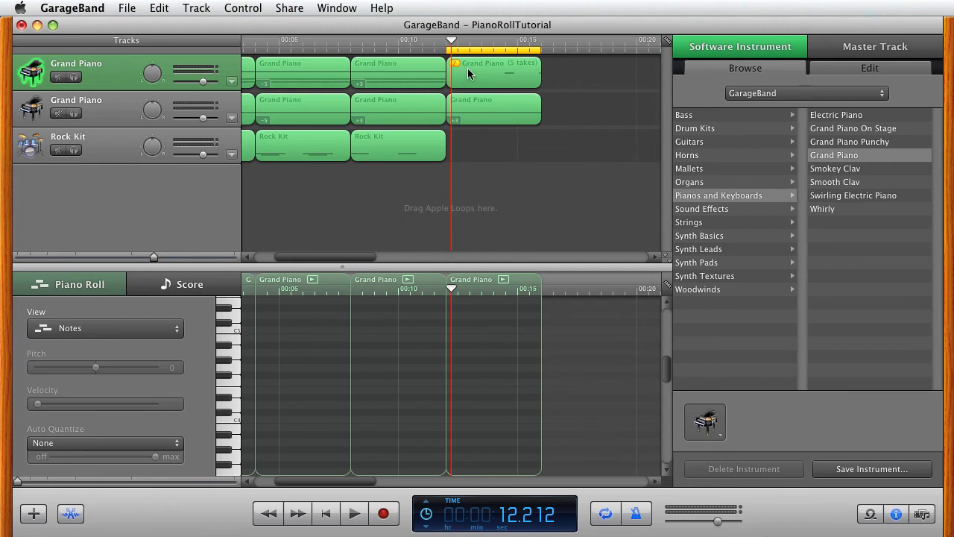
Switch the multi-take Grand Piano region to Take 3 and play it back
click(457, 66)
click(478, 100)
click(365, 513)
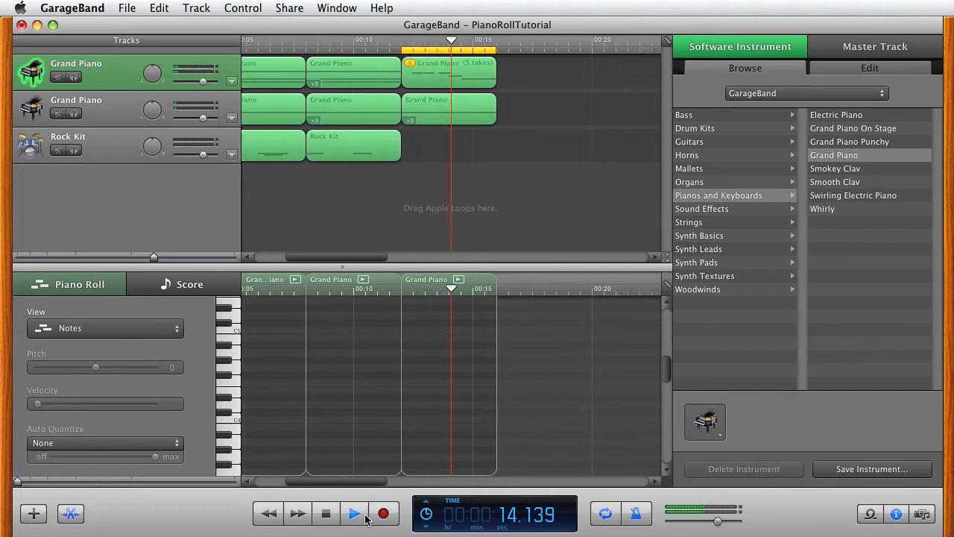
key(space)
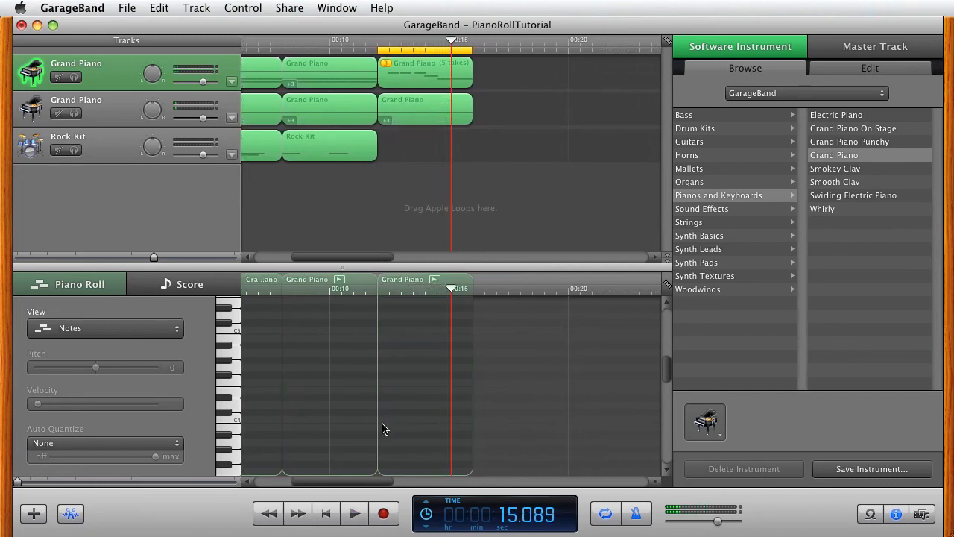
Delete the unused takes of the multi-take Grand Piano region, keeping only Take 3
click(387, 65)
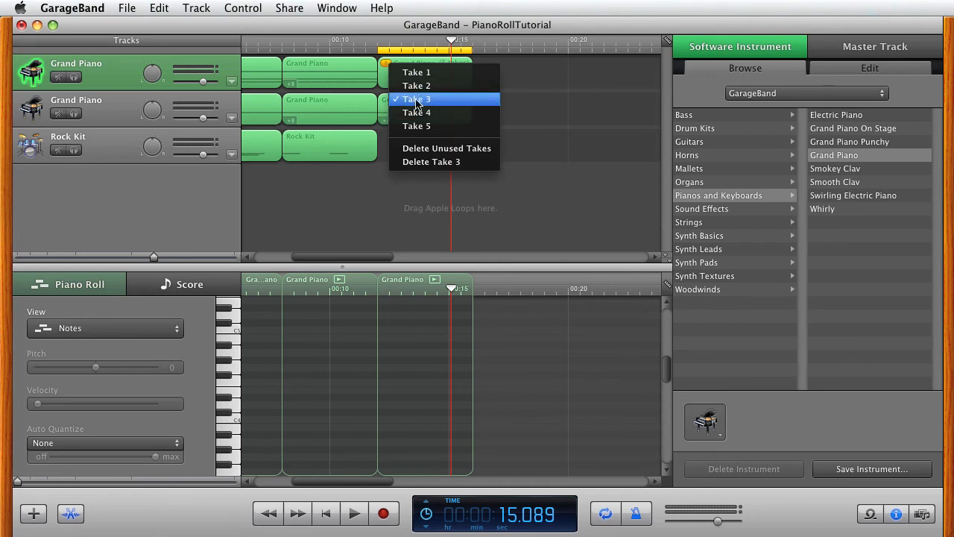
click(381, 85)
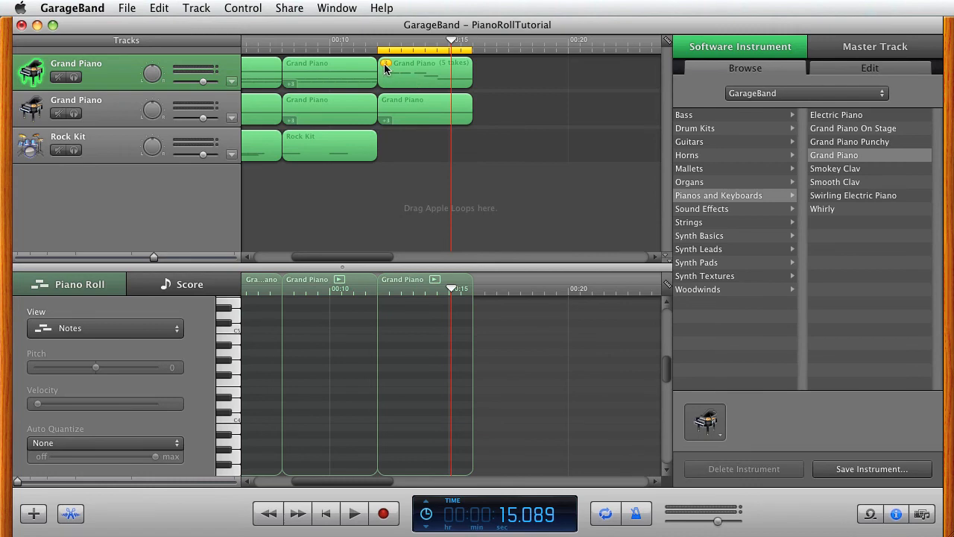
click(385, 64)
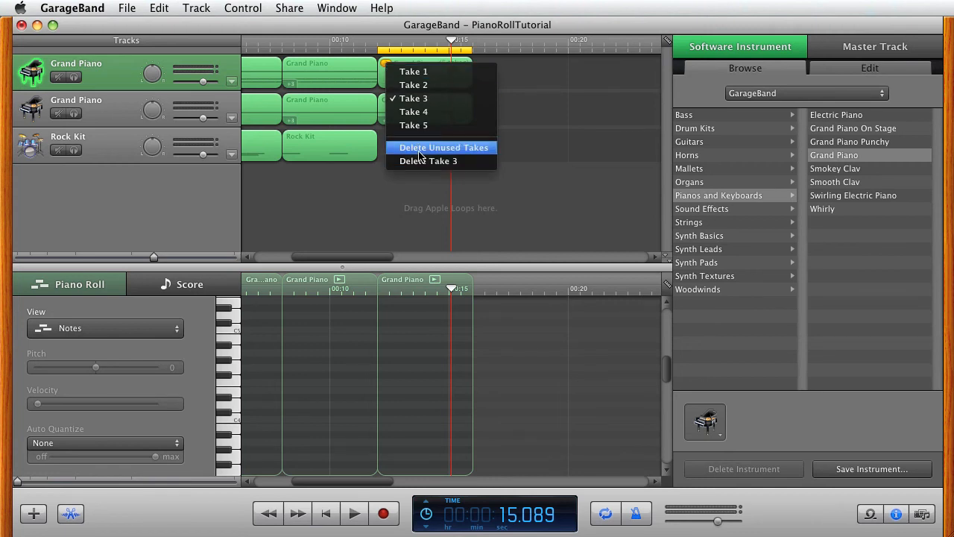
click(420, 148)
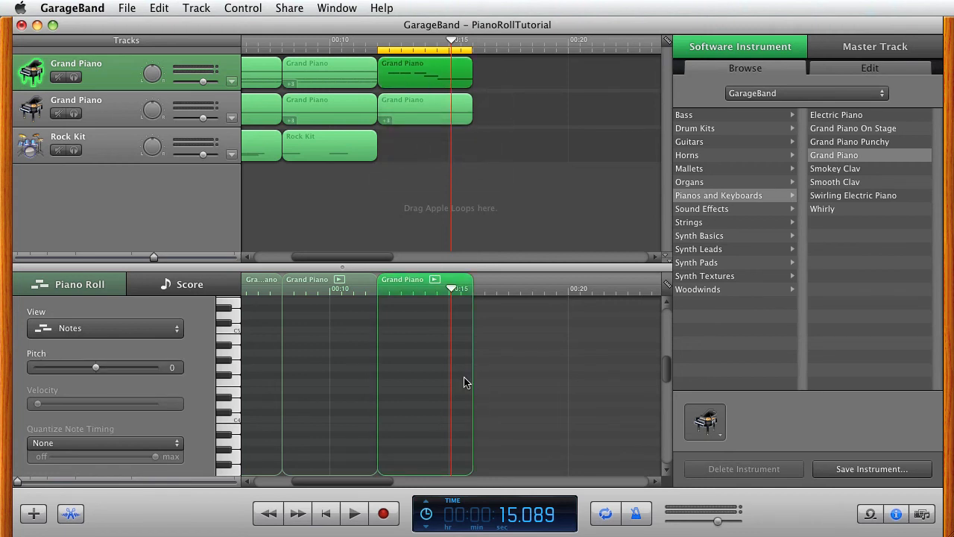
Shift and lengthen the kept take's notes in the Piano Roll so the melody starts at 00:12
scroll(465, 382, down, 5)
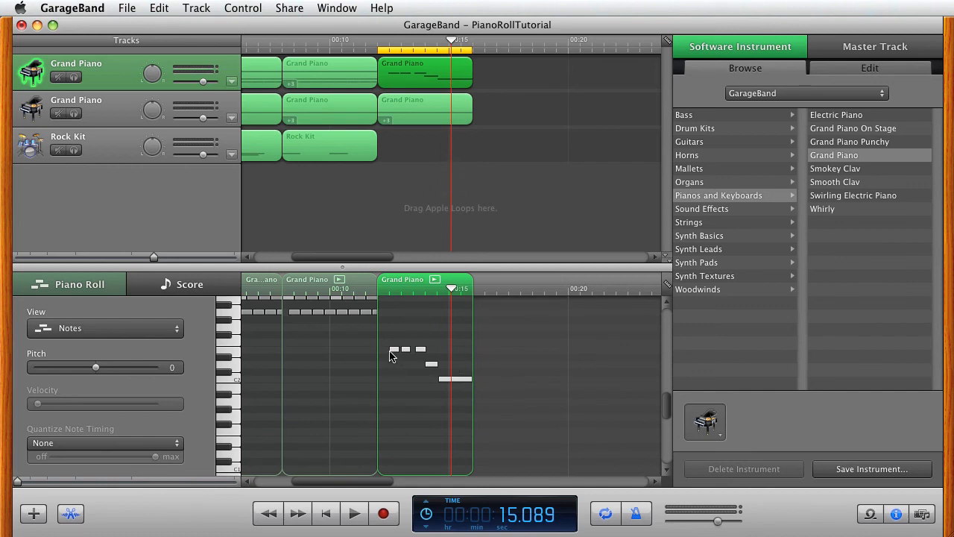
drag(389, 355, 408, 349)
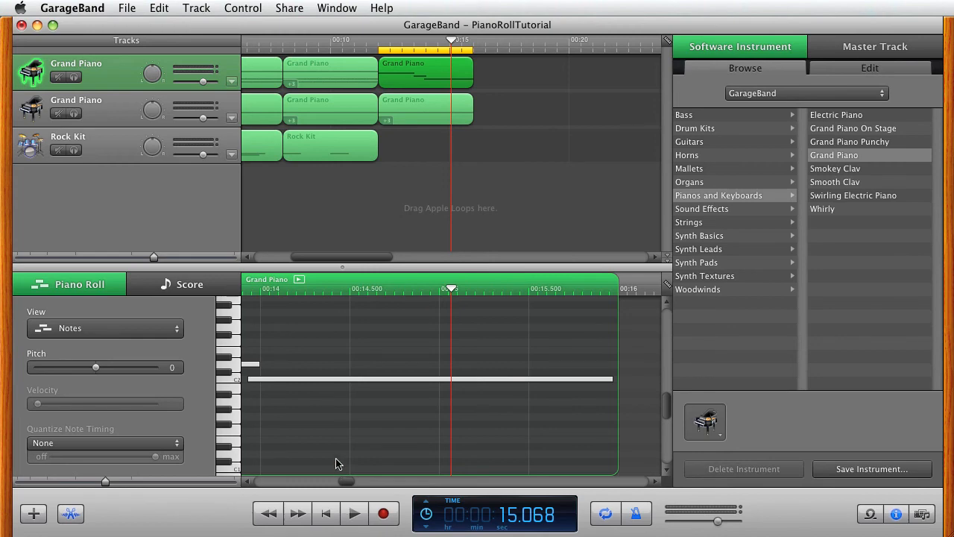
drag(354, 482, 333, 494)
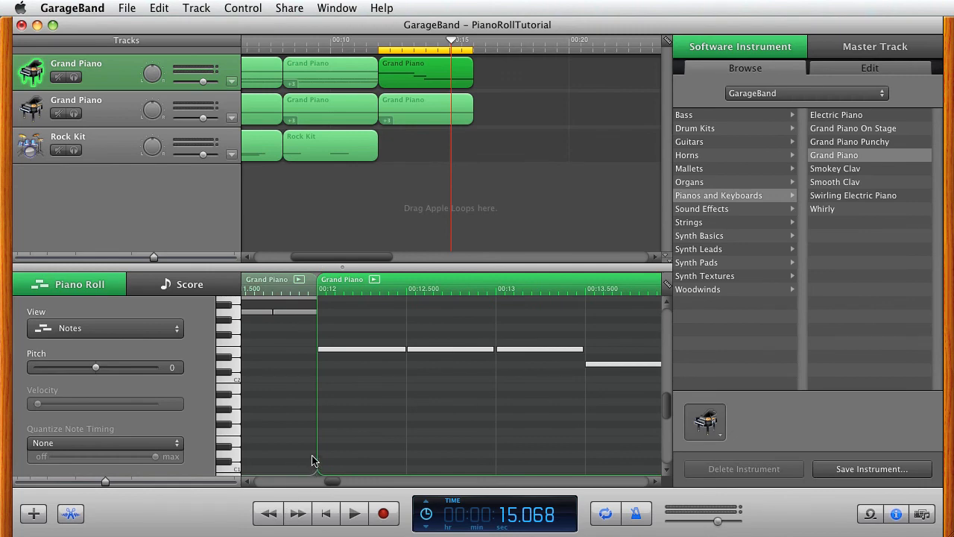
Examine the last region of the second Grand Piano track and play it together with the new melody
click(422, 102)
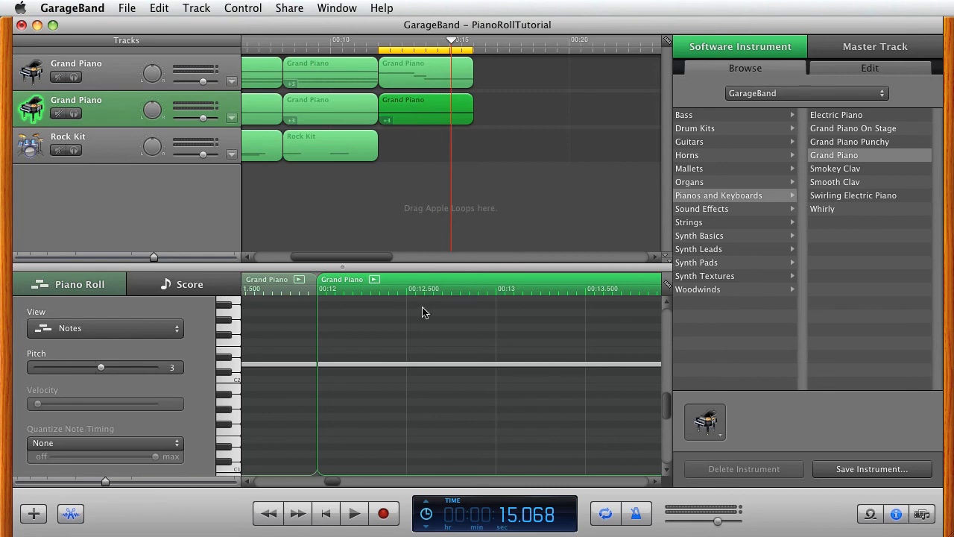
click(354, 513)
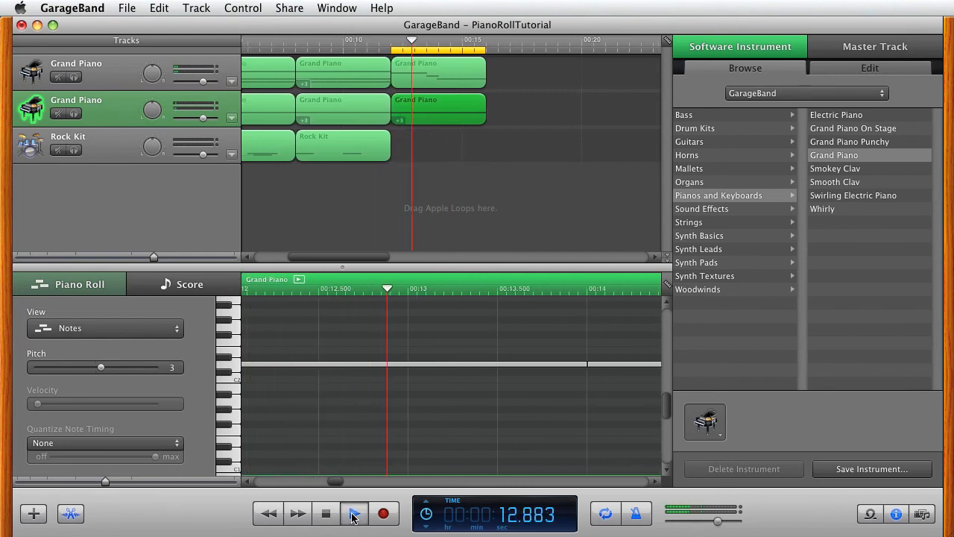
click(354, 514)
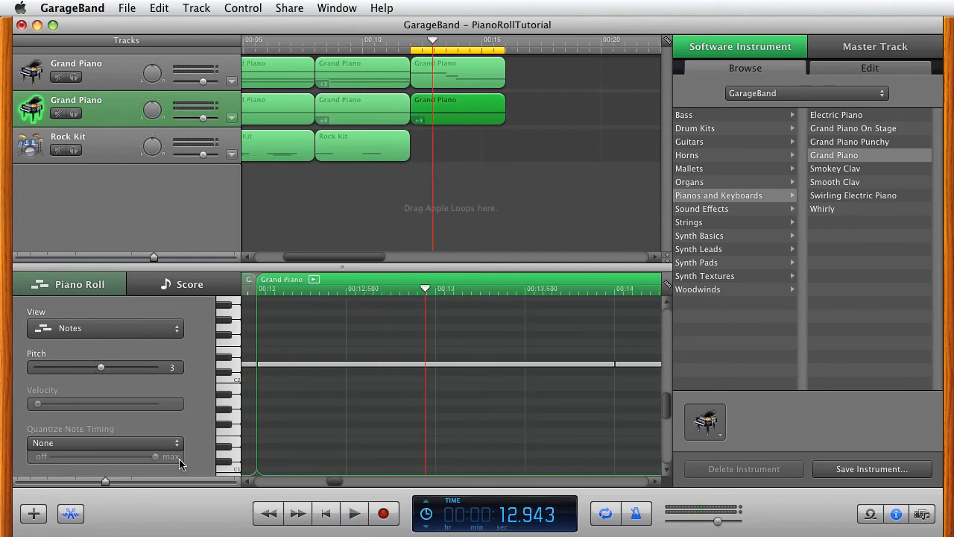
Raise the new melody's first three notes to G2, the fourth to F2 and the long last note to D2, and play the changes back
click(430, 78)
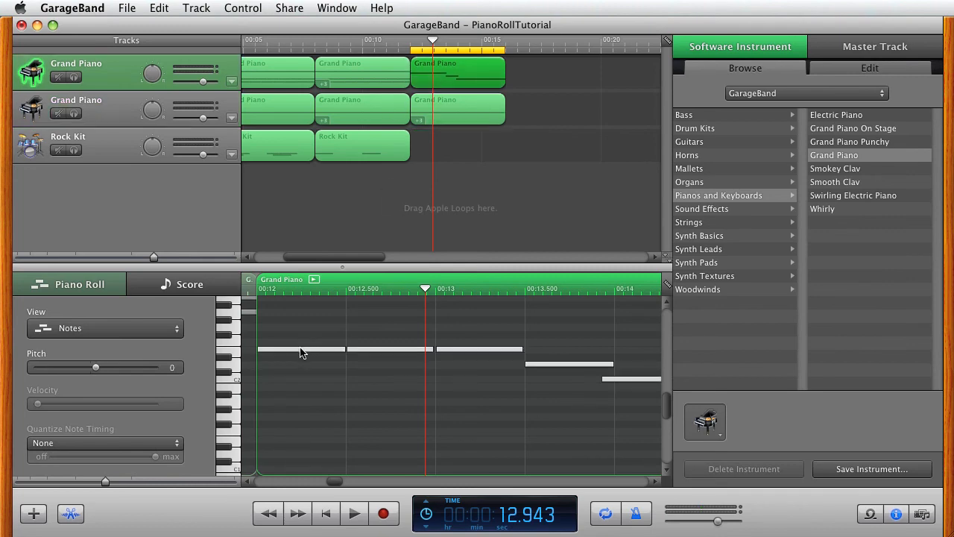
drag(302, 354, 299, 333)
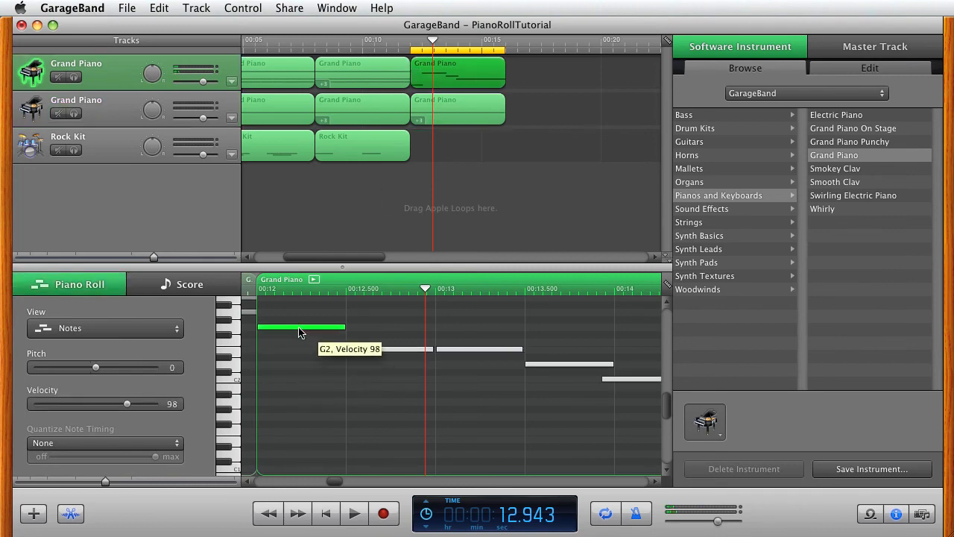
click(354, 513)
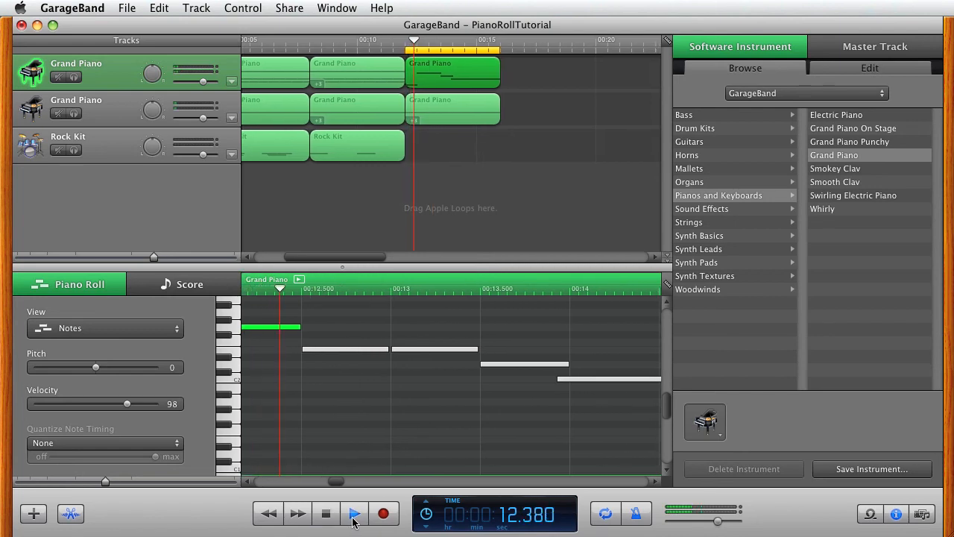
click(354, 514)
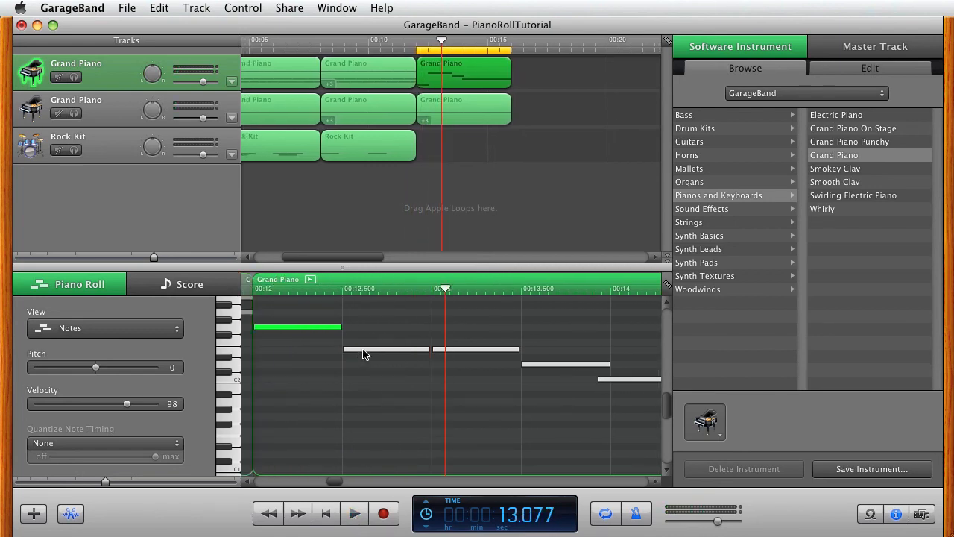
drag(363, 350, 363, 326)
drag(447, 354, 451, 331)
mouse_move(536, 366)
mouse_down()
mouse_move(538, 328)
mouse_move(538, 347)
mouse_up()
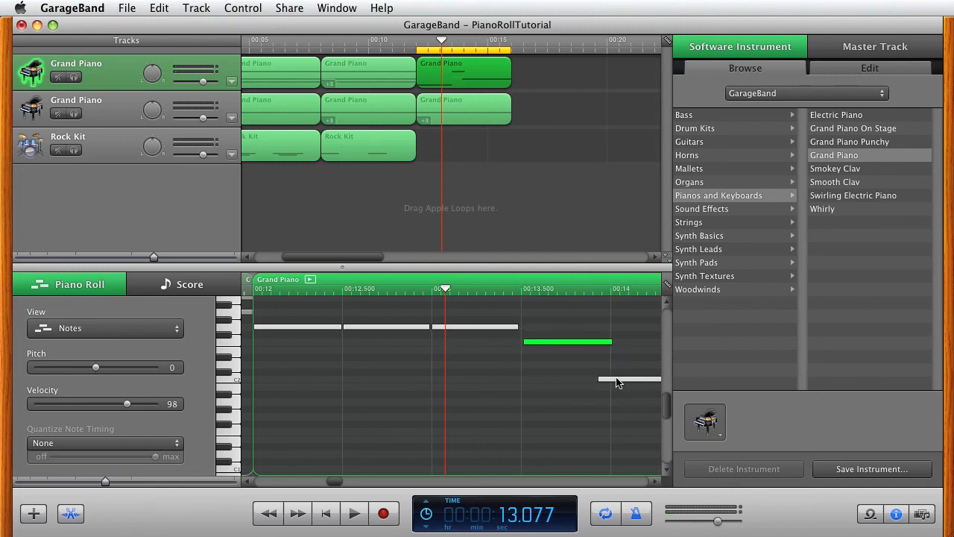
drag(616, 382, 618, 366)
click(354, 513)
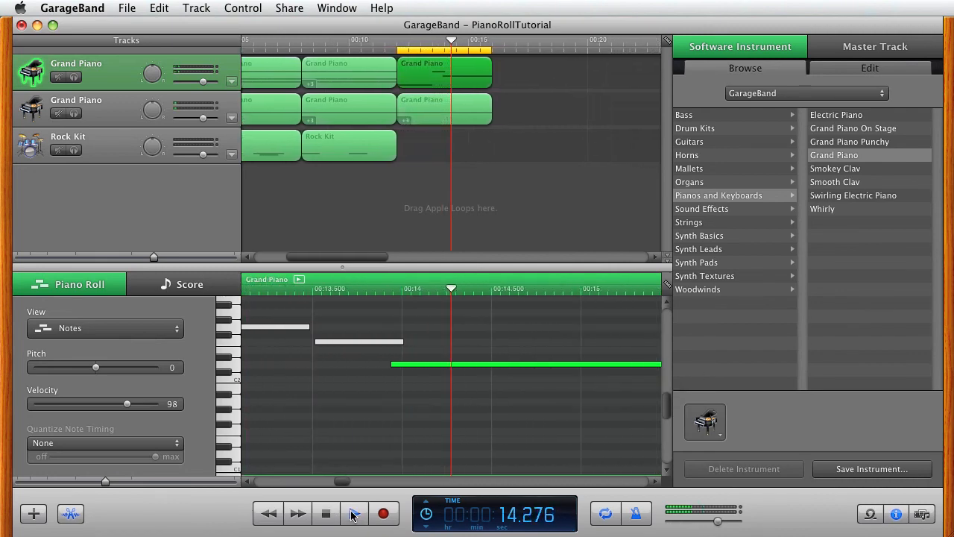
click(354, 513)
Lower the melody's first note to F2 and play the region back from the cycle start
drag(342, 481, 328, 486)
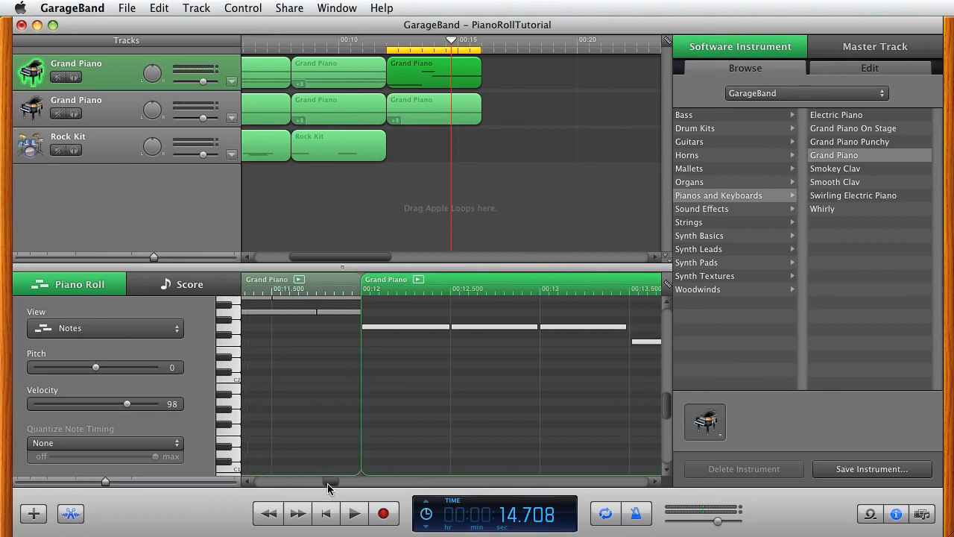
drag(395, 327, 395, 345)
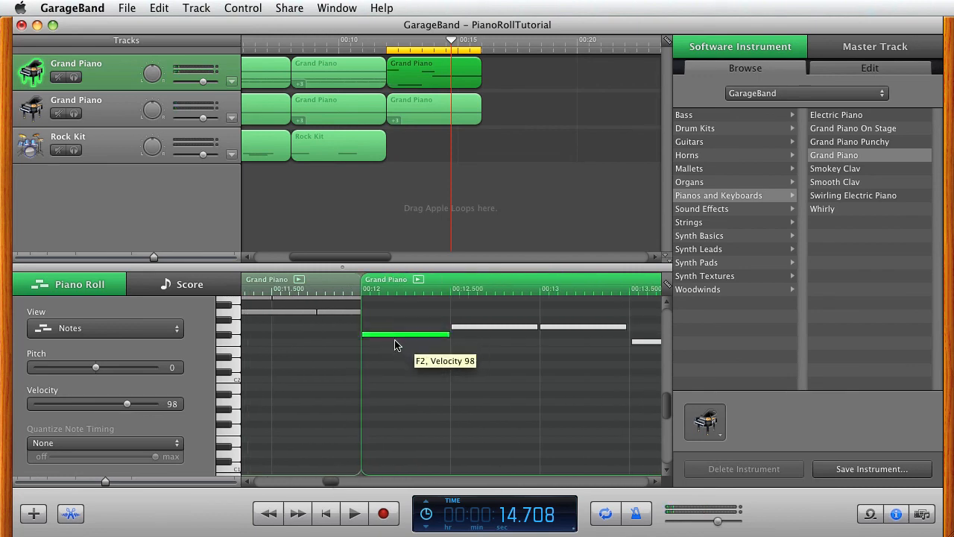
click(352, 513)
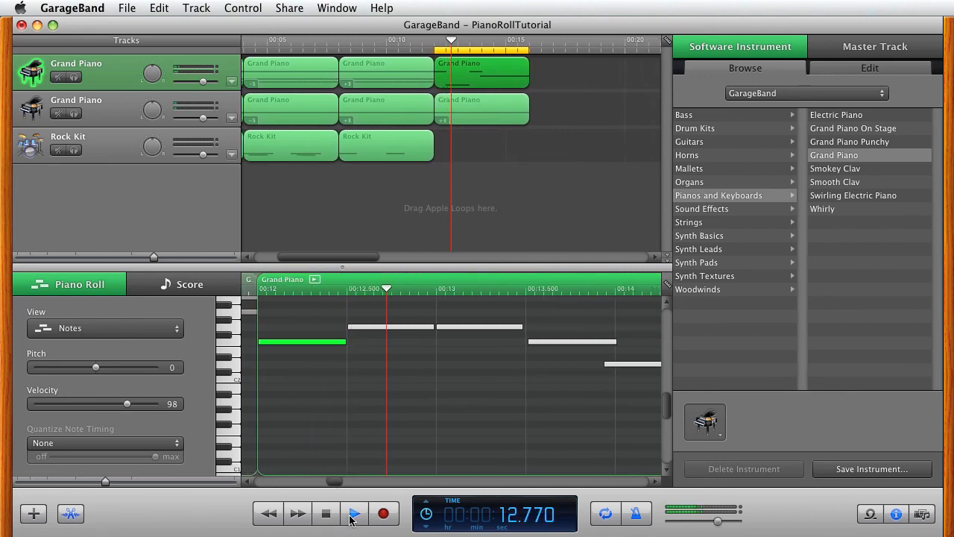
click(354, 513)
key(Left)
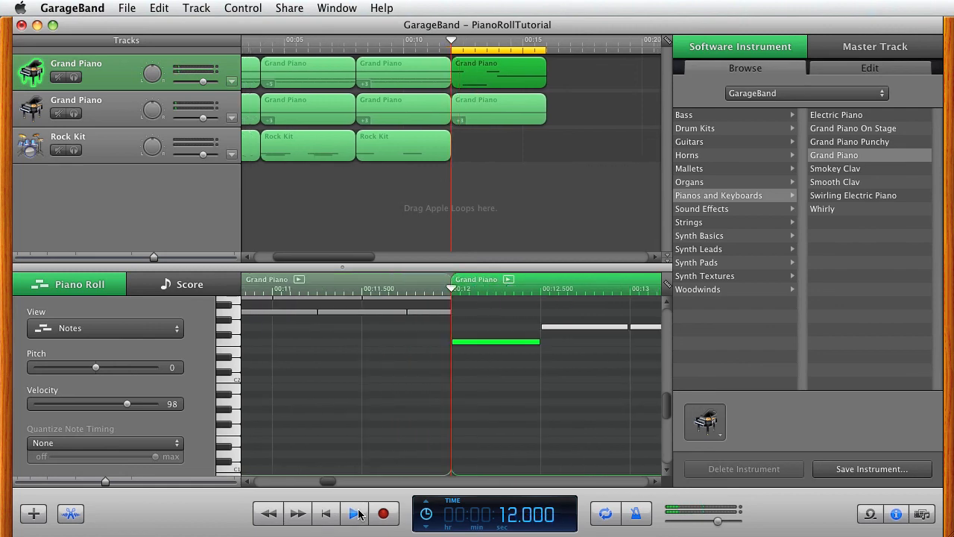
click(357, 513)
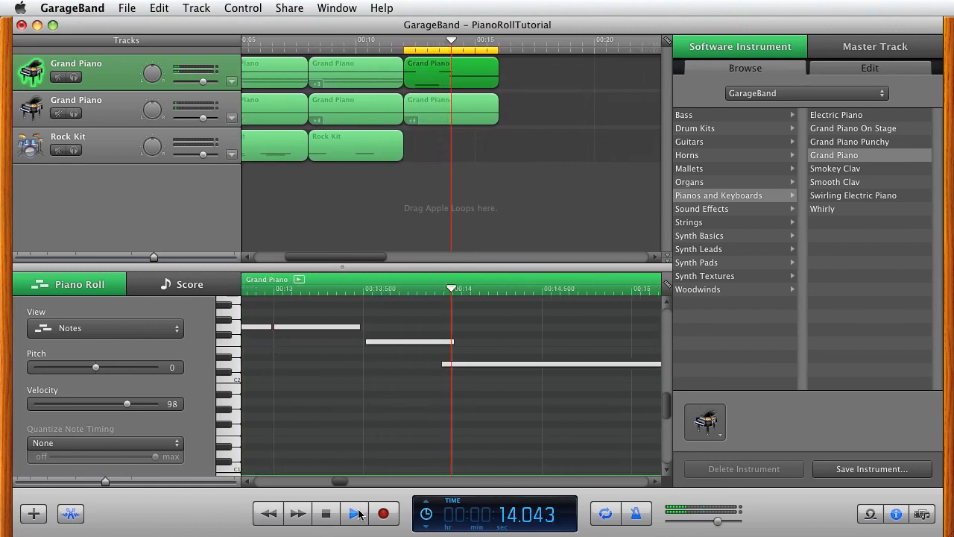
click(356, 514)
Lower the melody's long last note to C2 and play it back
click(384, 383)
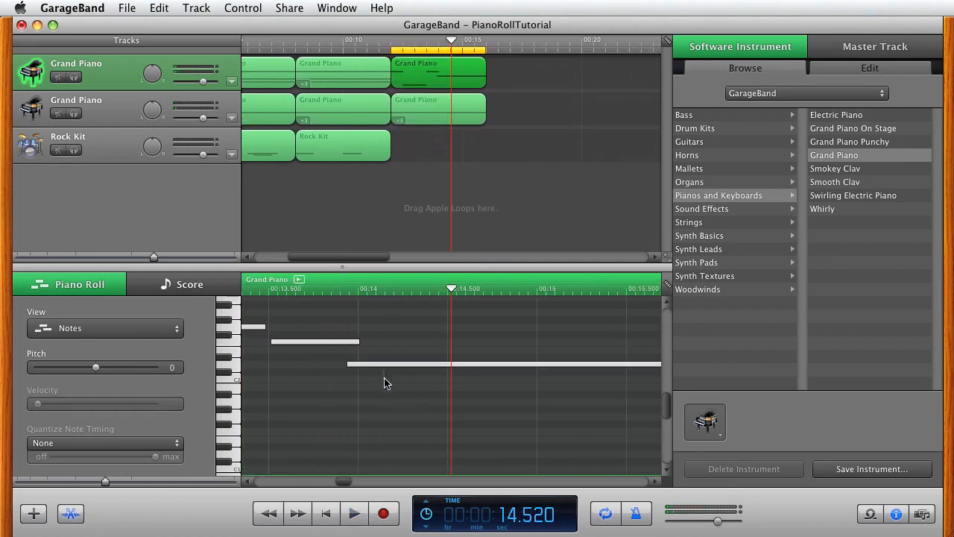
drag(395, 364, 394, 379)
click(353, 512)
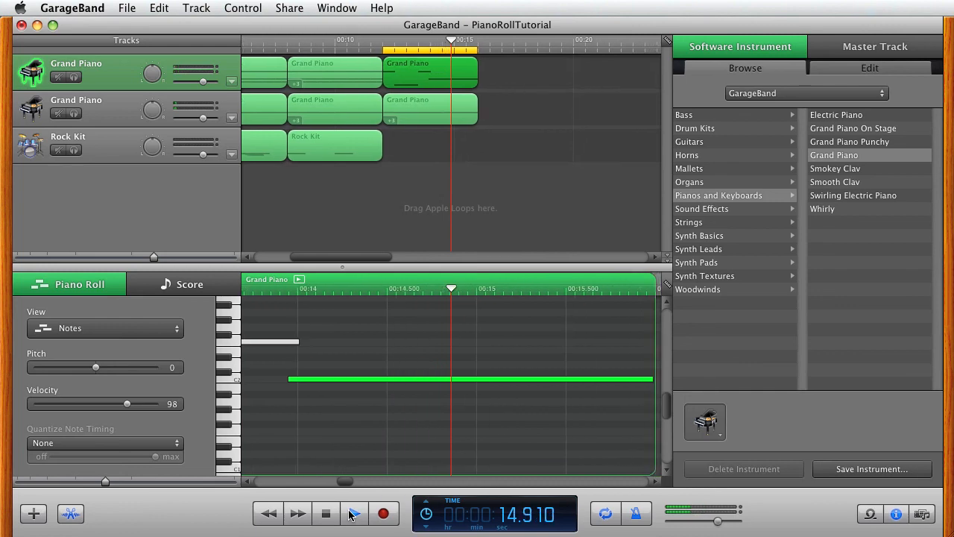
click(353, 513)
Move the long C2 note slightly later so it starts at 00:14, and play the melody back
drag(349, 481, 343, 481)
drag(377, 382, 386, 382)
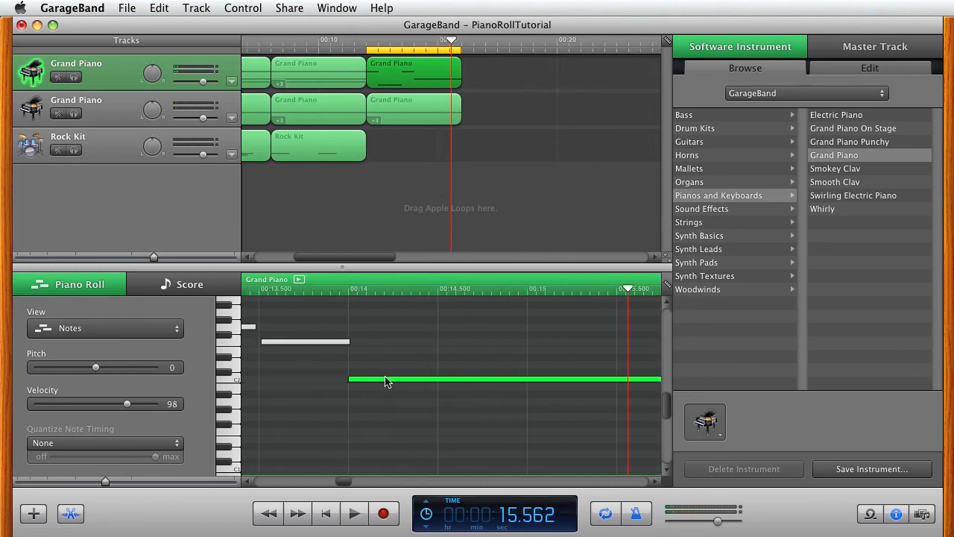
click(361, 508)
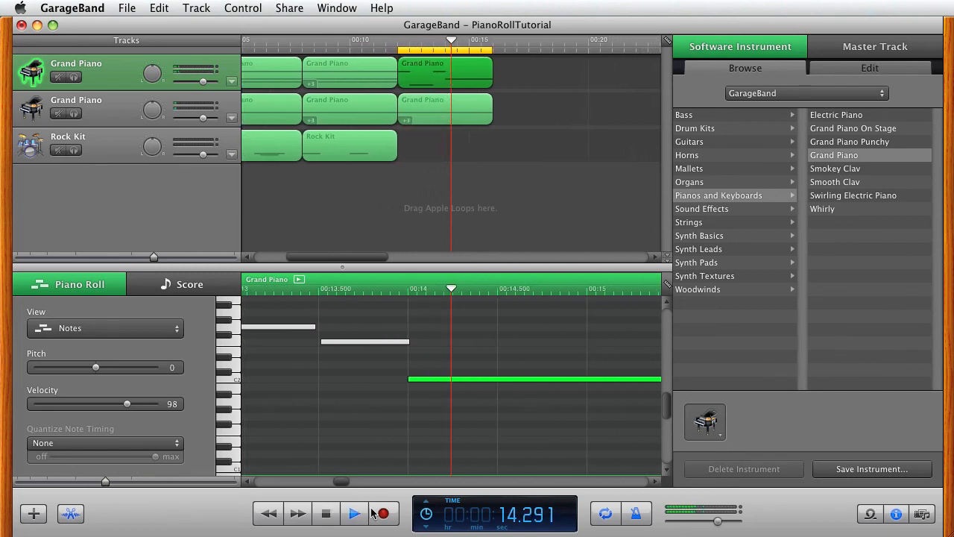
click(362, 515)
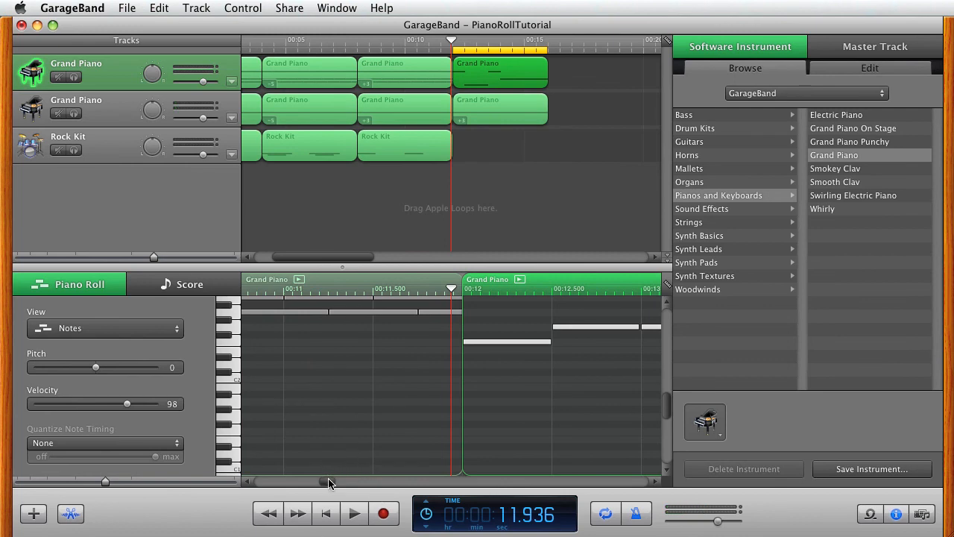
Show the first Grand Piano track in Score view and look through the notation of its regions
drag(103, 481, 85, 484)
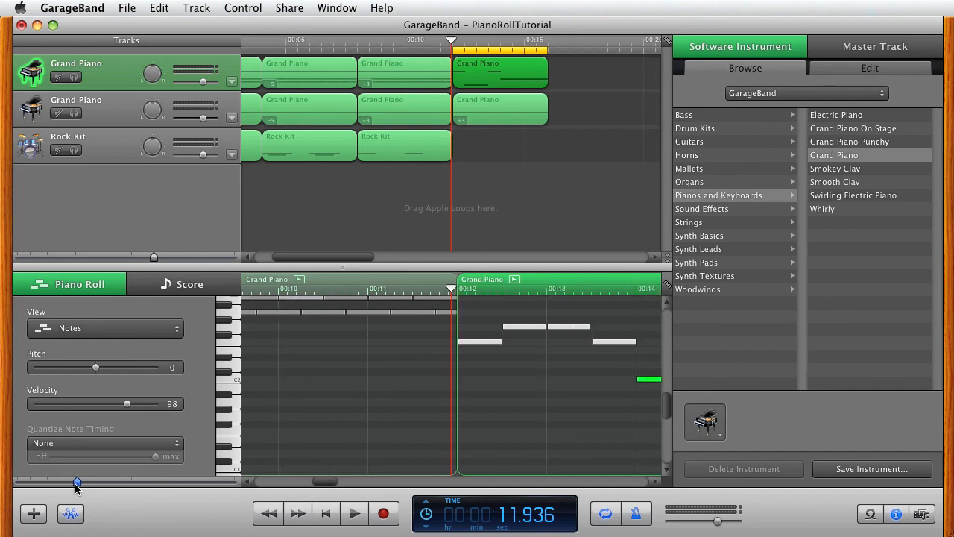
click(183, 287)
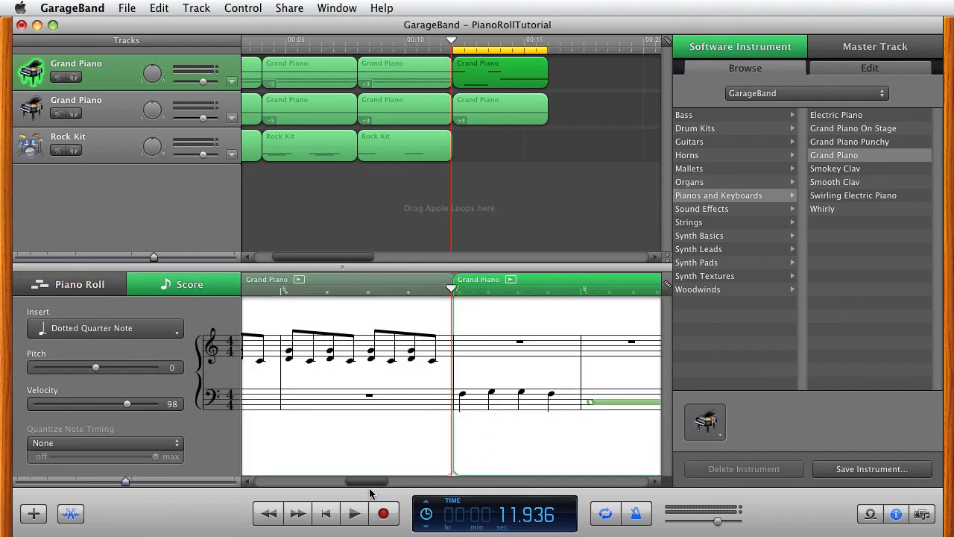
drag(366, 481, 334, 484)
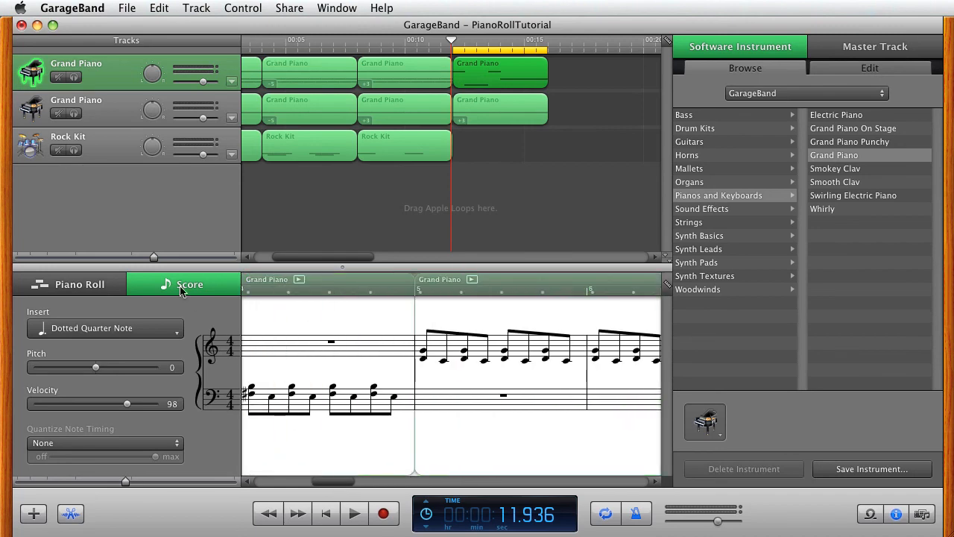
Select the Rock Kit track, open the loop browser and list the Orchestral loops
click(95, 136)
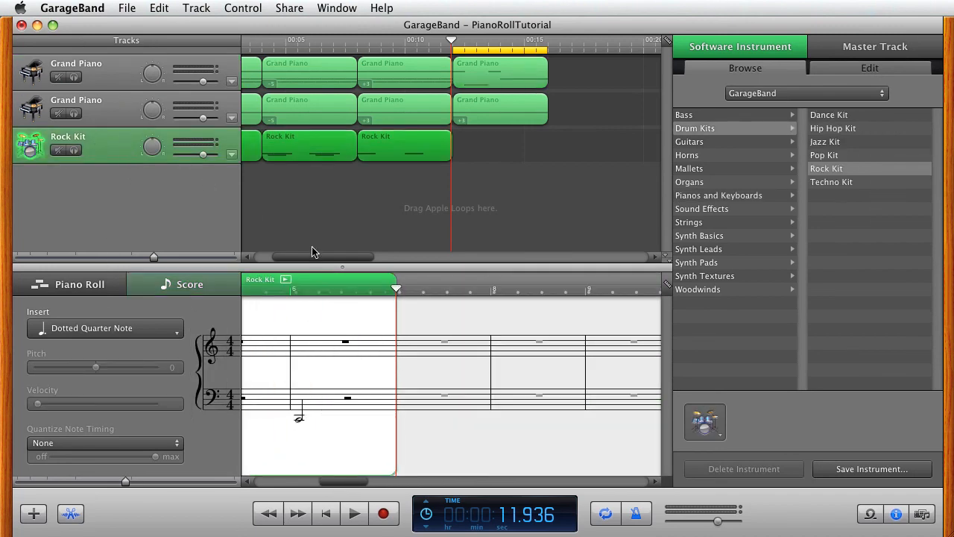
drag(313, 252, 287, 262)
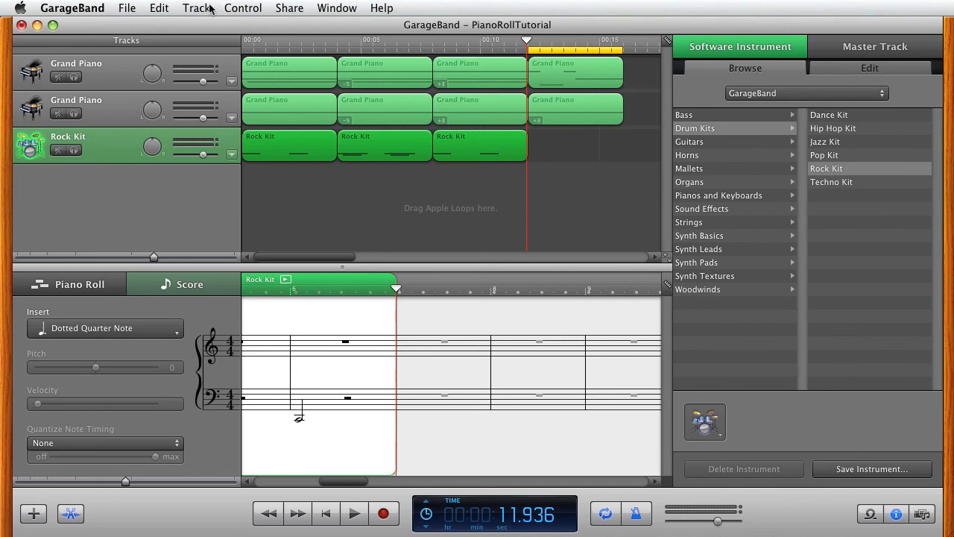
click(868, 513)
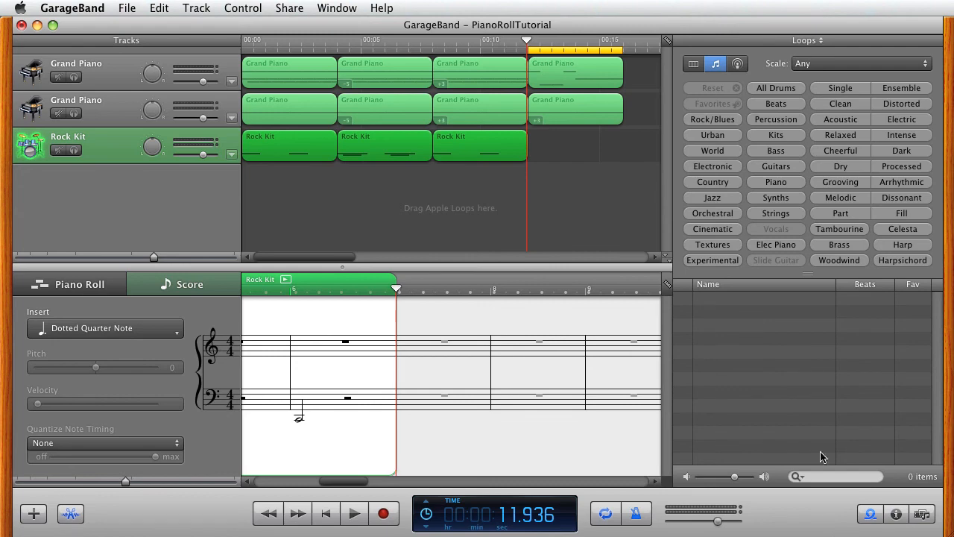
click(732, 214)
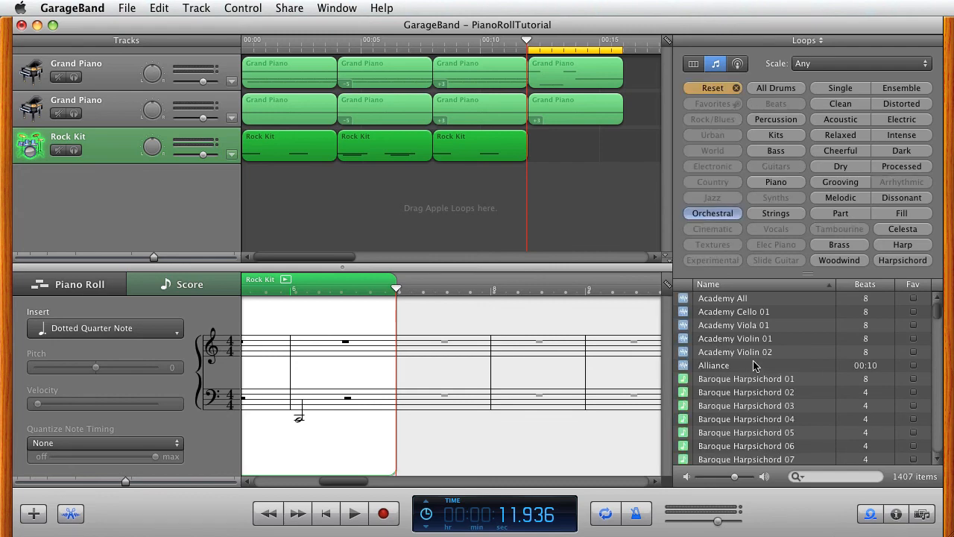
Restrict the loop browser to the GarageBand collection, check its Orchestral loops and clear the category filter
click(839, 64)
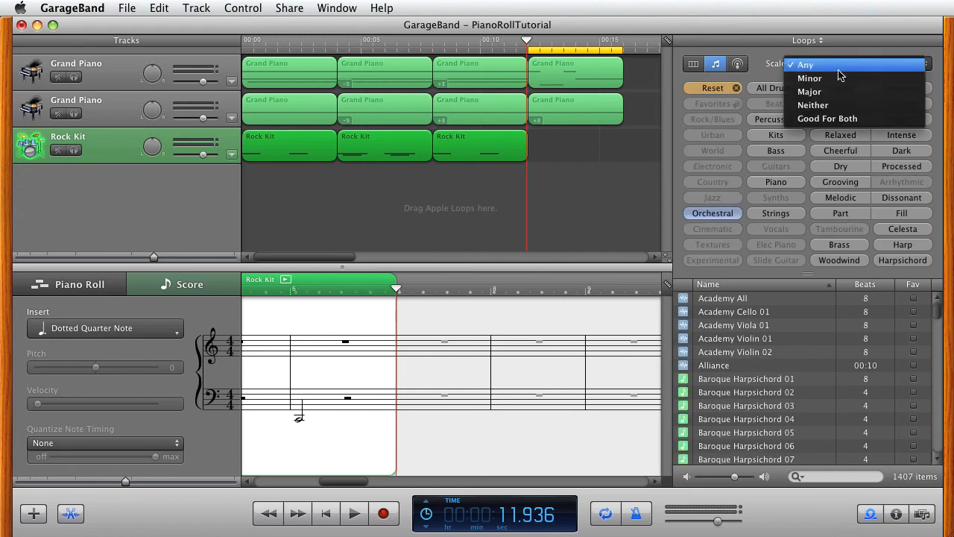
click(820, 51)
click(820, 42)
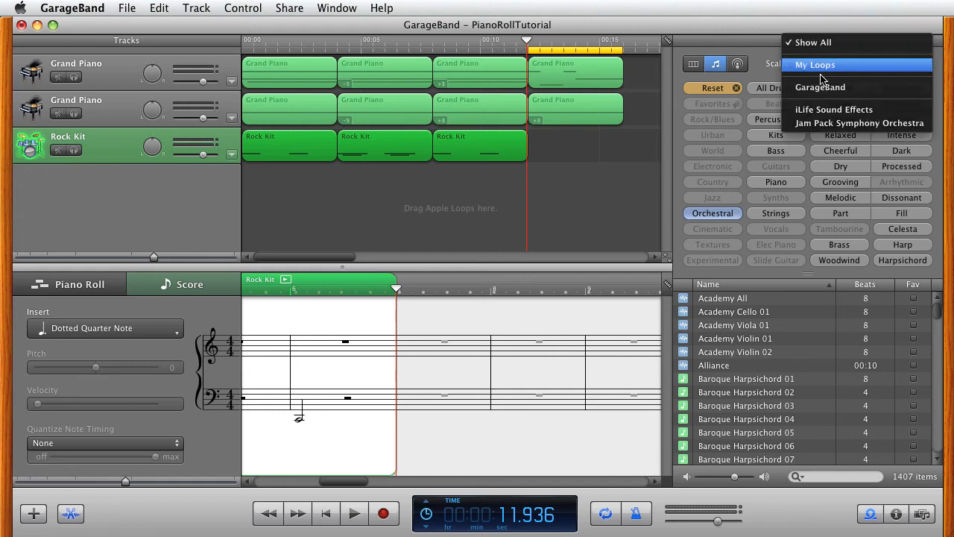
click(820, 92)
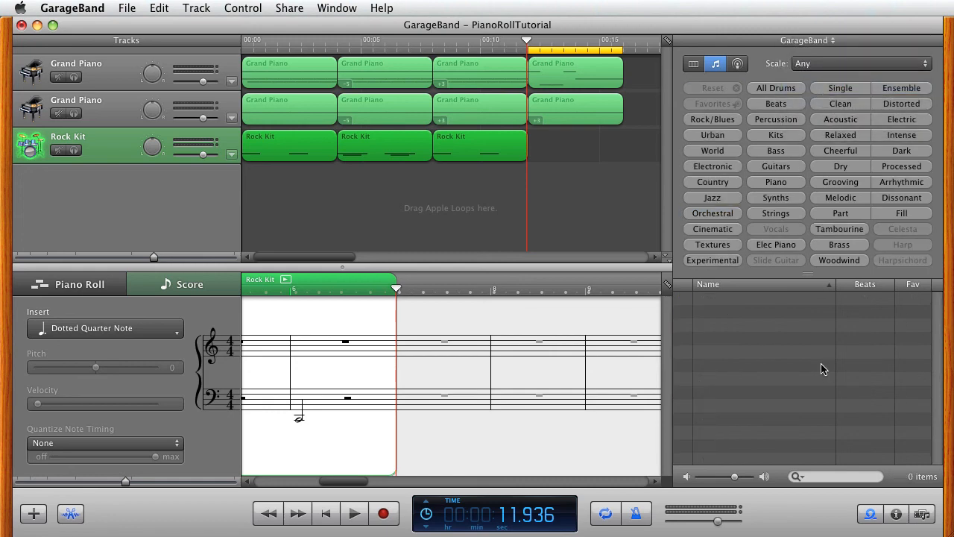
click(717, 214)
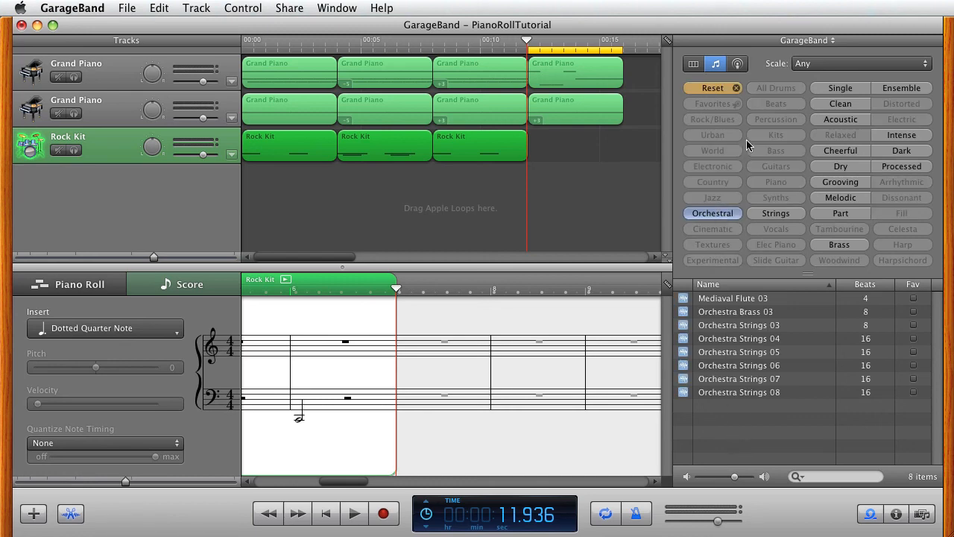
click(713, 88)
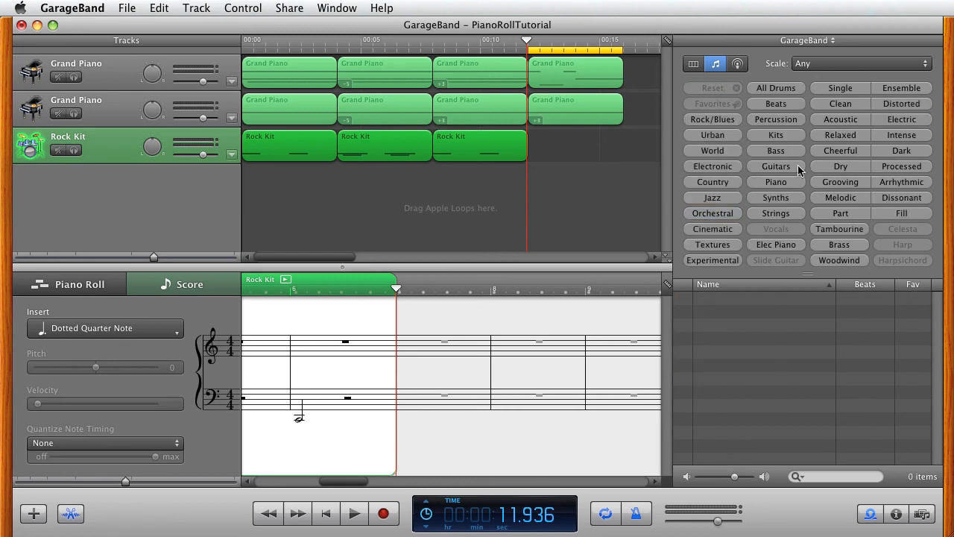
Preview the Ambient Beat 01 loop from the Beats category and add it on a new track at the song start
click(777, 105)
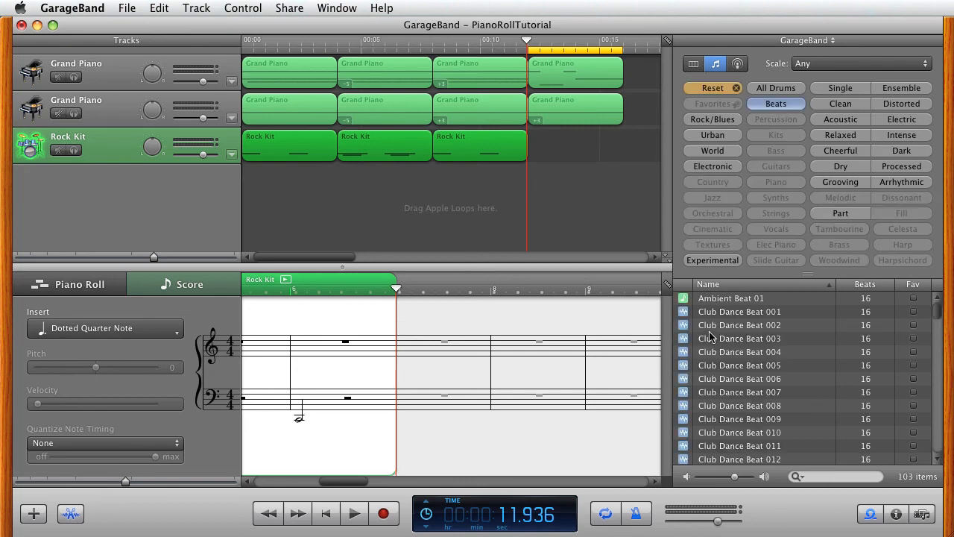
click(734, 298)
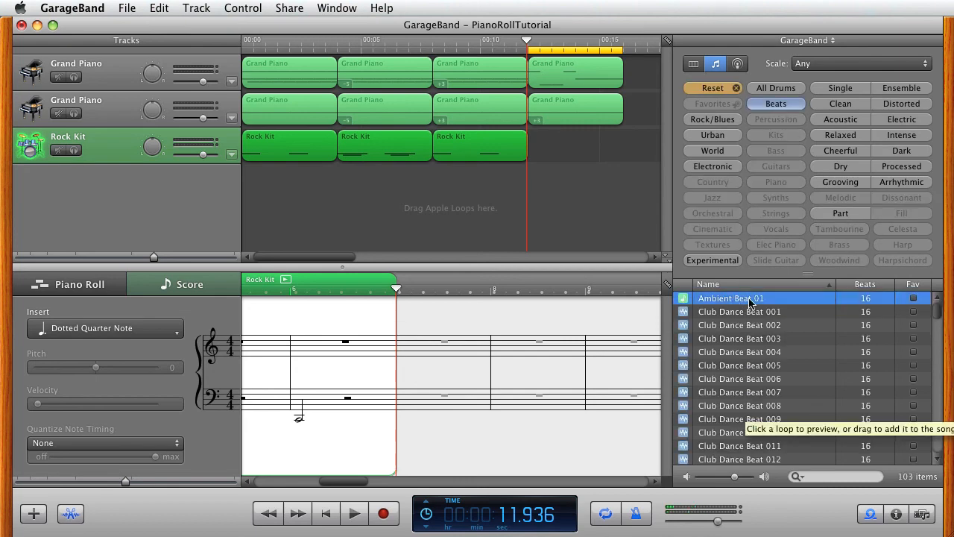
drag(749, 302, 188, 202)
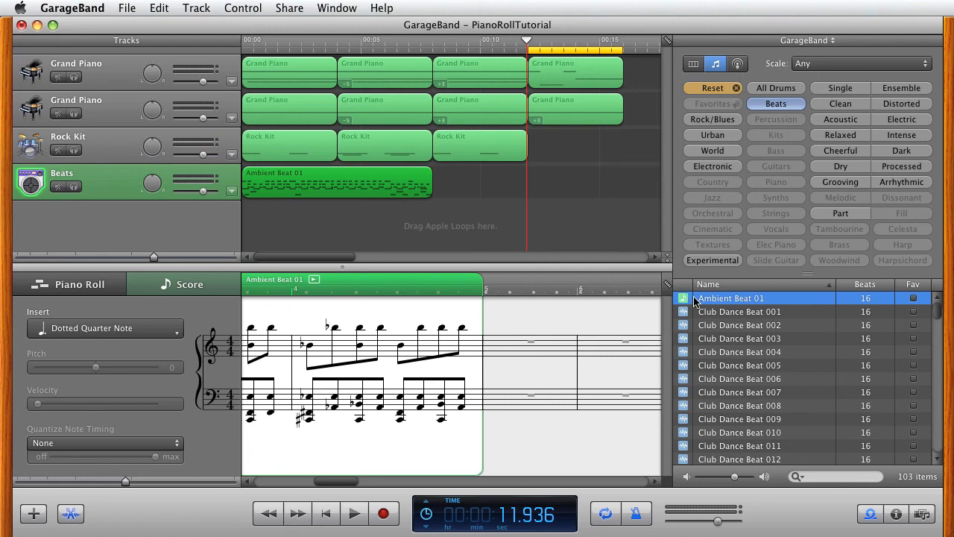
Extend the cycle region back to the song start at 00:00 and play the arrangement with the Ambient Beat 01 loop
click(318, 520)
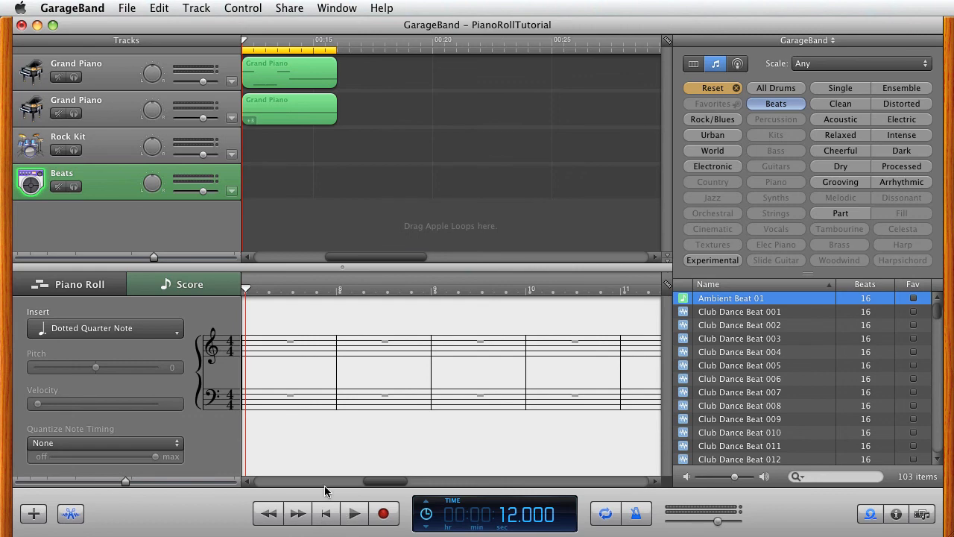
drag(366, 482, 247, 482)
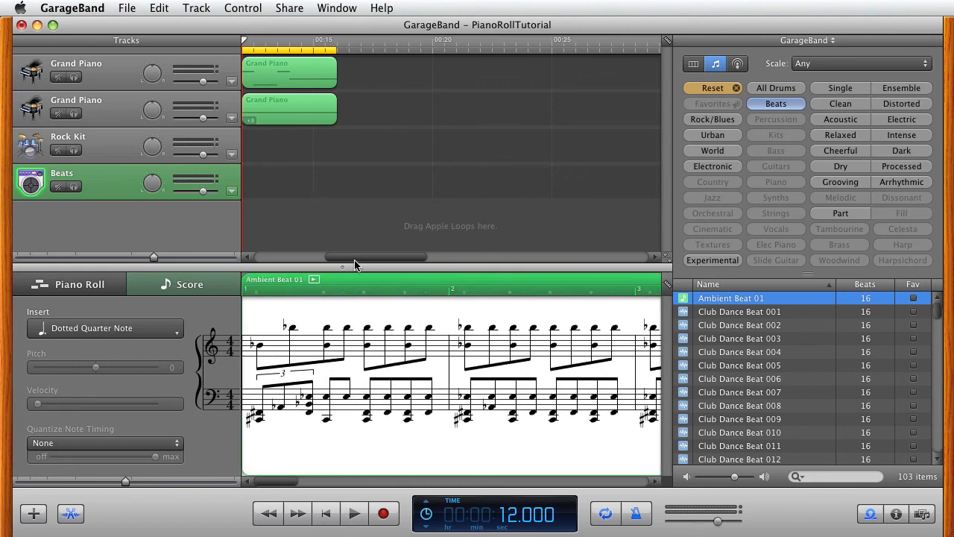
drag(354, 265, 285, 266)
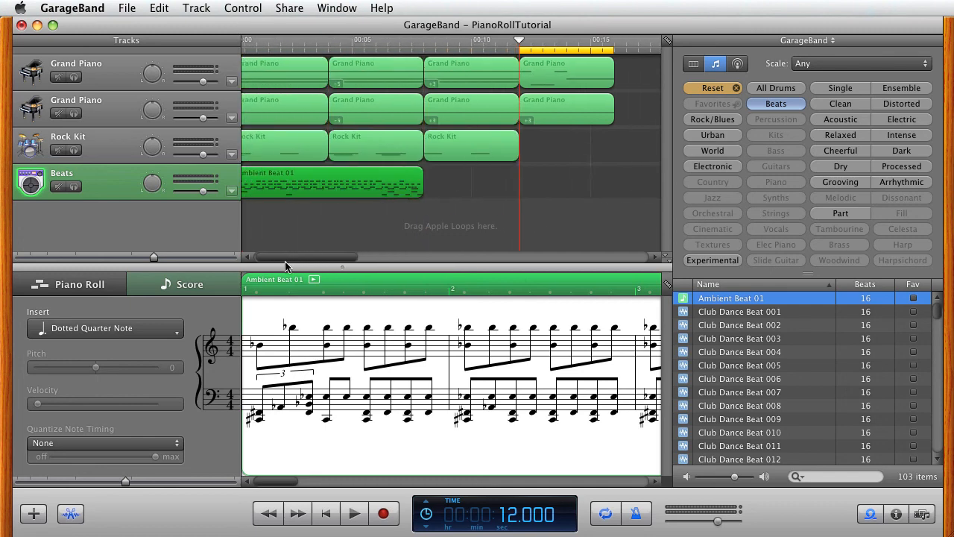
drag(519, 50, 84, 54)
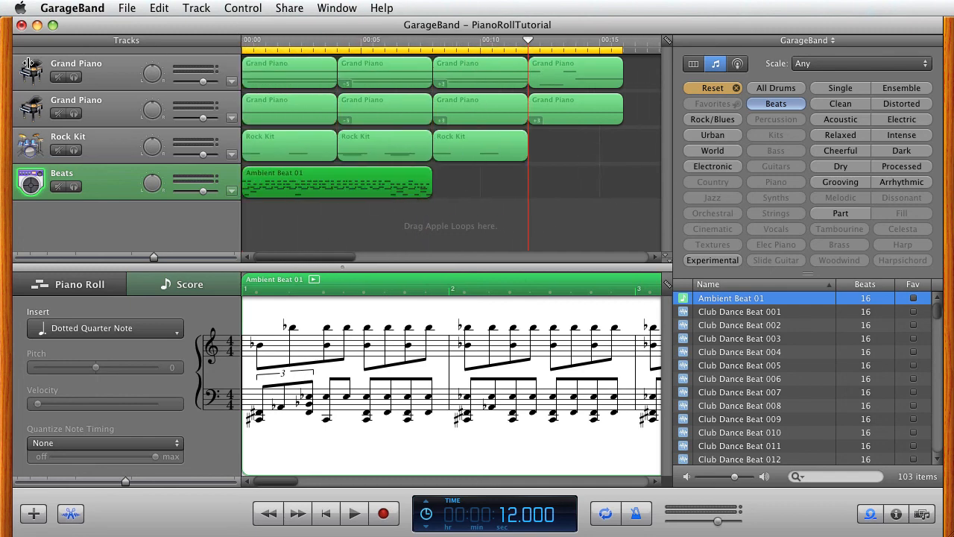
click(355, 513)
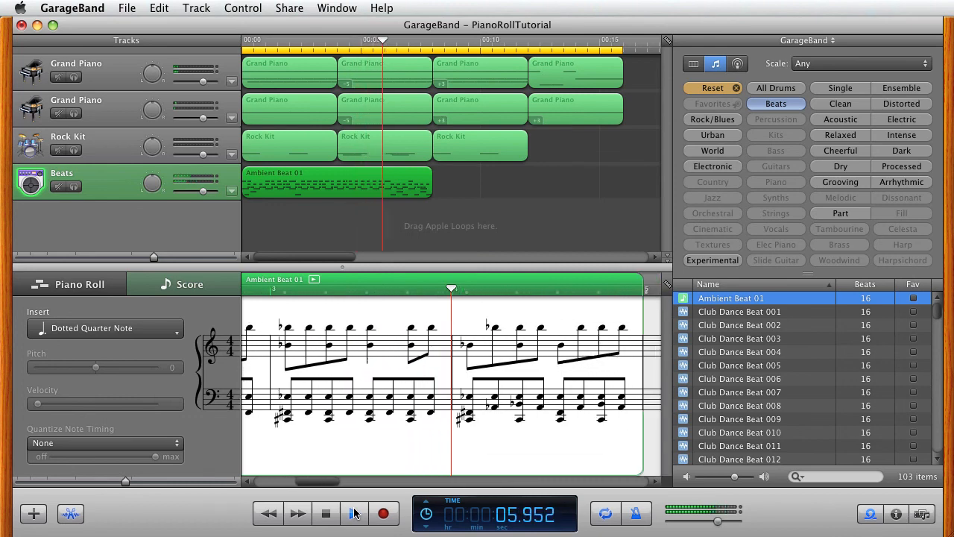
click(354, 513)
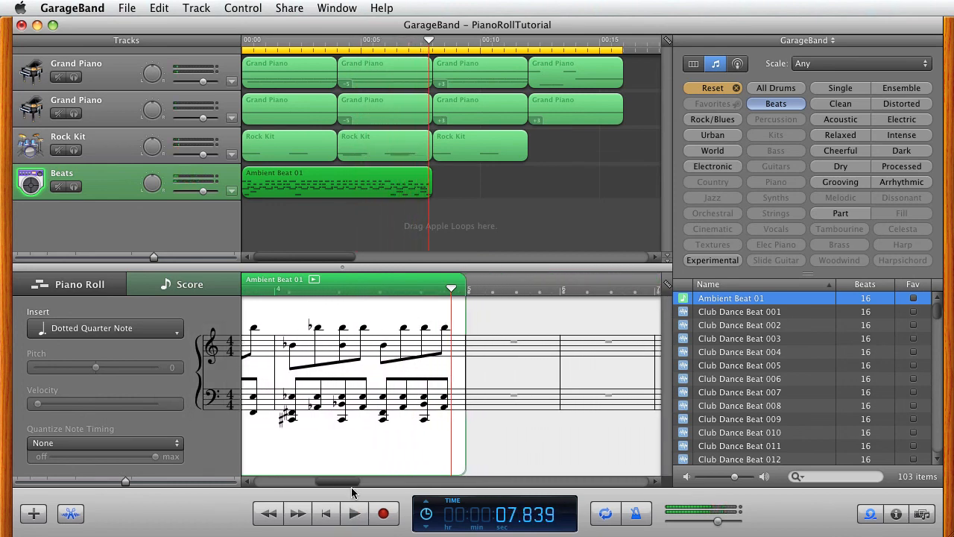
Lower the Beats track's volume slightly and play the arrangement to check the balance
drag(203, 192, 187, 192)
click(354, 513)
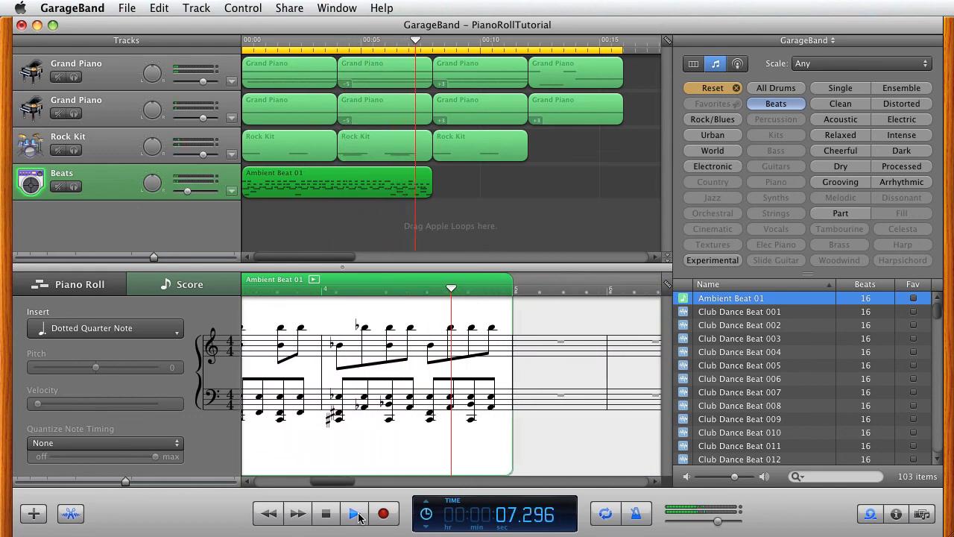
click(357, 514)
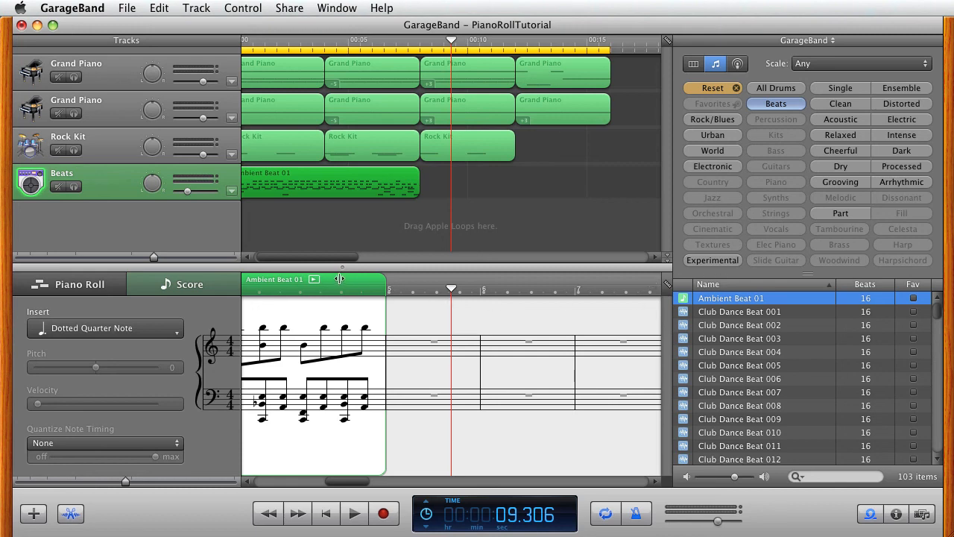
Show the Ambient Beat 01 region in Piano Roll view and look at its notes from the beginning
drag(338, 266, 265, 261)
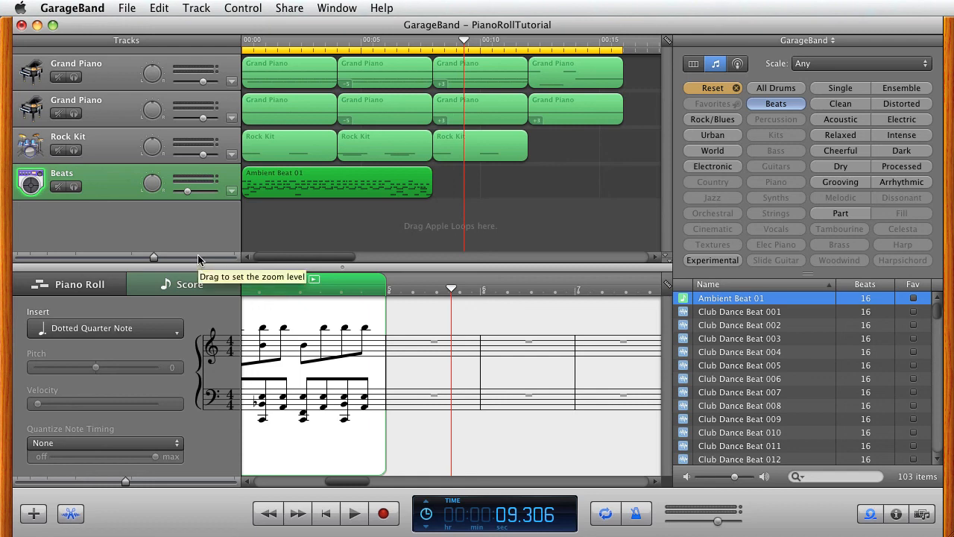
click(97, 286)
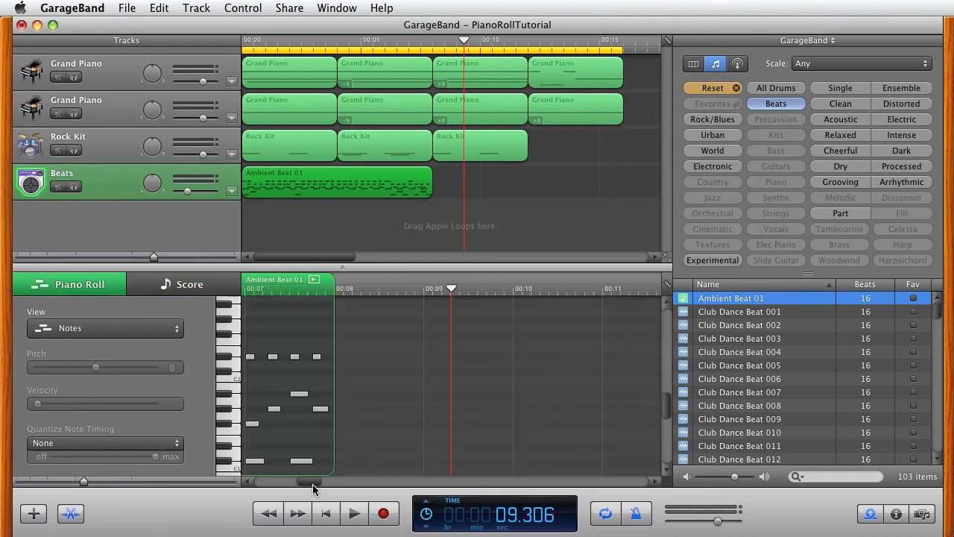
drag(314, 481, 260, 483)
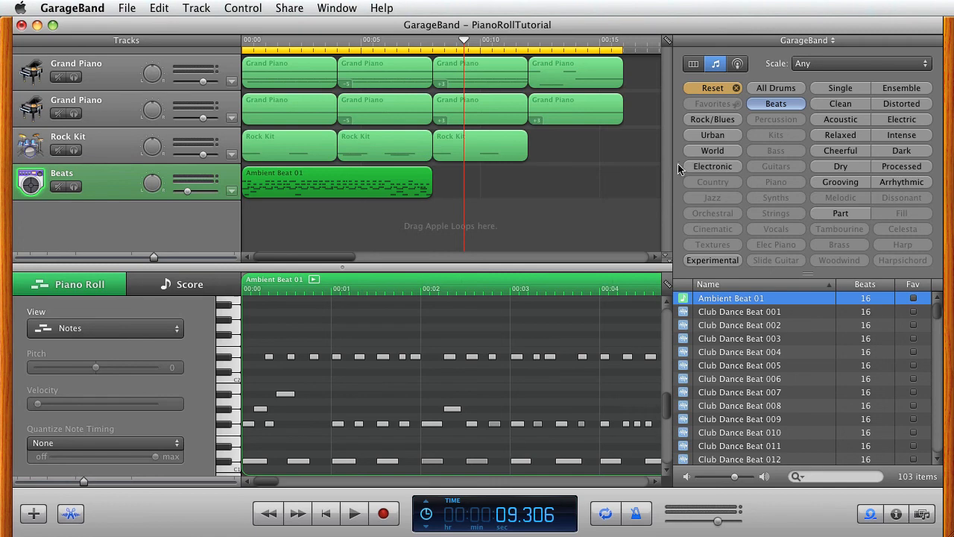
Add the 70s Ballad Strings 02 loop from the Strings category on a new track at the song start and play it back
click(729, 88)
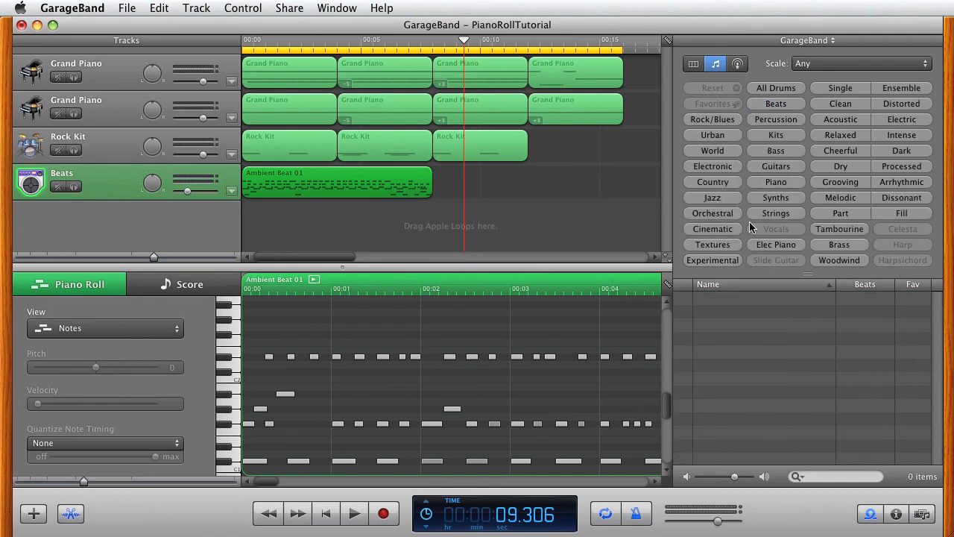
click(776, 214)
drag(741, 301, 246, 217)
click(354, 515)
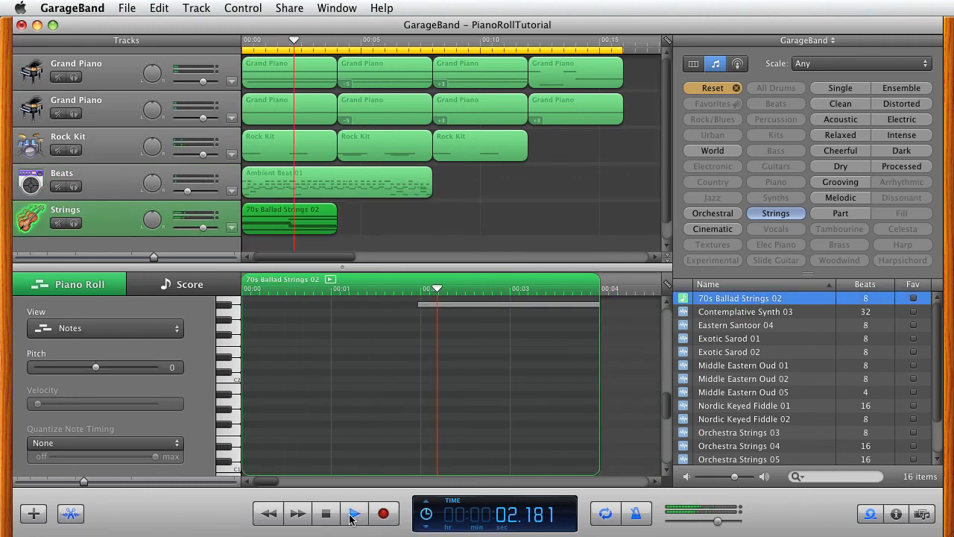
click(353, 514)
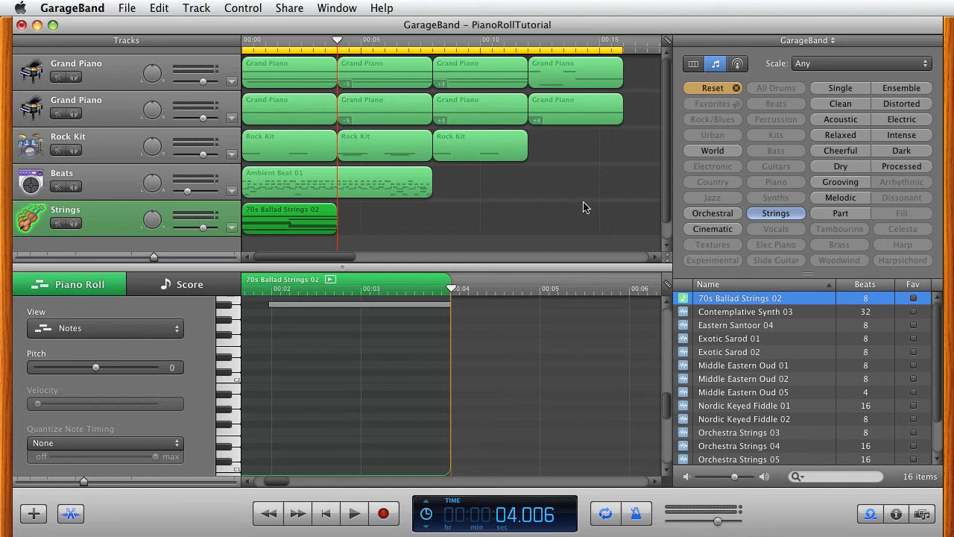
click(719, 89)
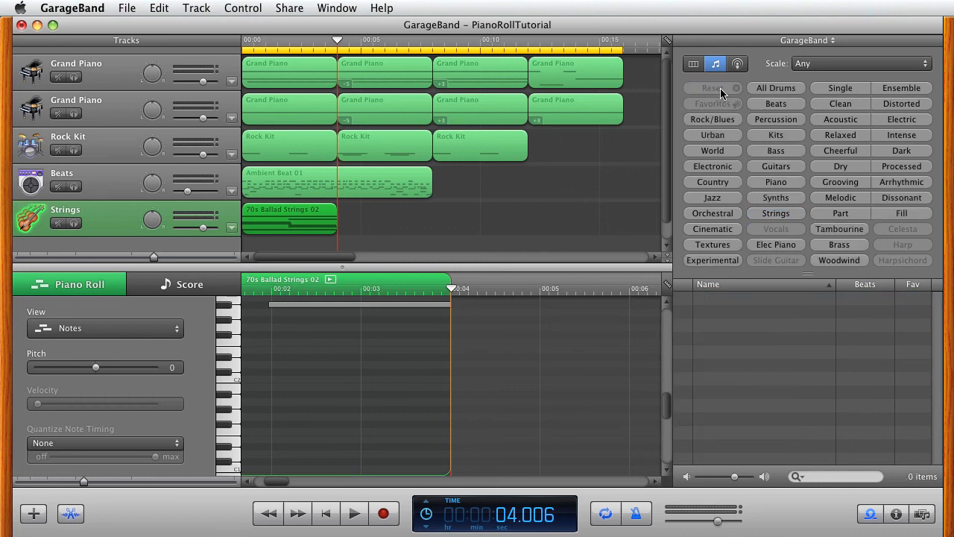